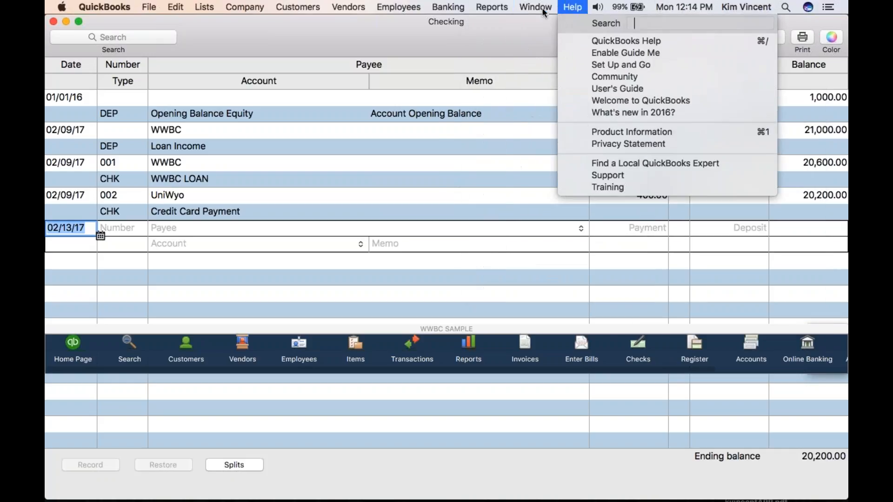
Bring up the open Profit and Loss Standard report for review and minimize its window
{"action": "mouse_move", "coordinate": [536, 7]}
{"action": "left_click", "coordinate": [575, 184]}
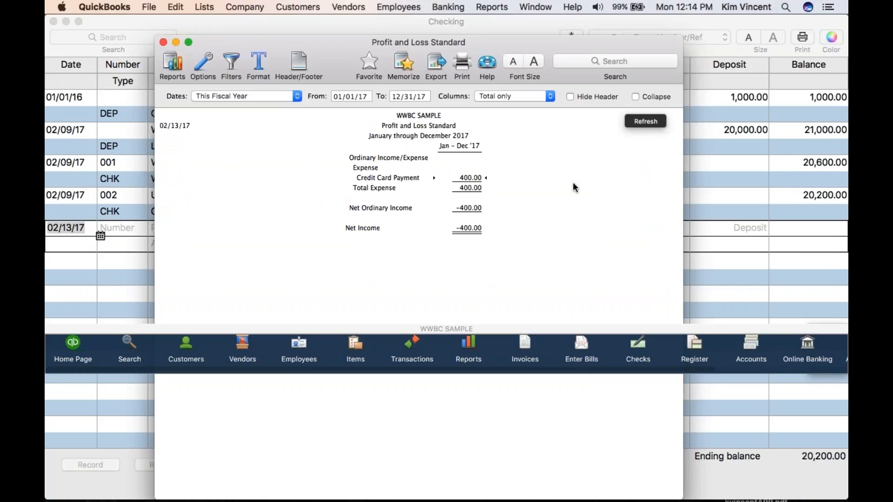
{"action": "left_click", "coordinate": [177, 43]}
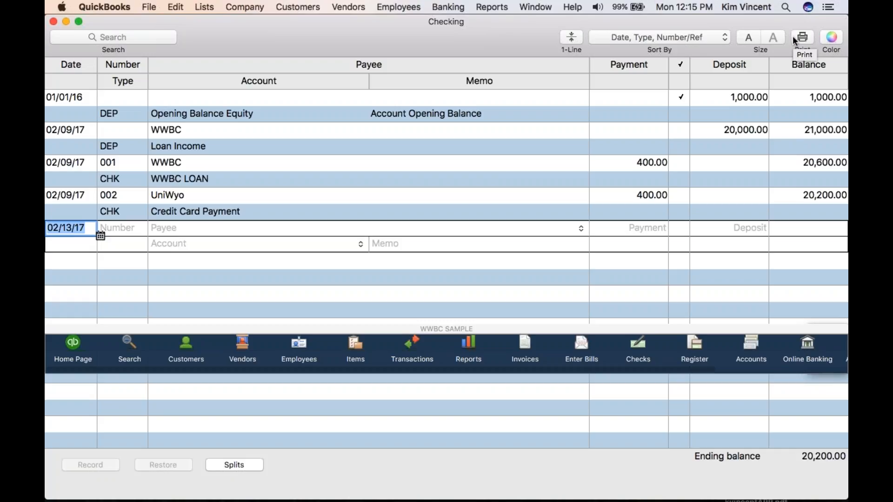
Mark the 02/13/17 Checking register entry as Debit and enter payee Staples, quick-adding it as a vendor
{"action": "key", "text": "Tab"}
{"action": "type", "text": "2"}
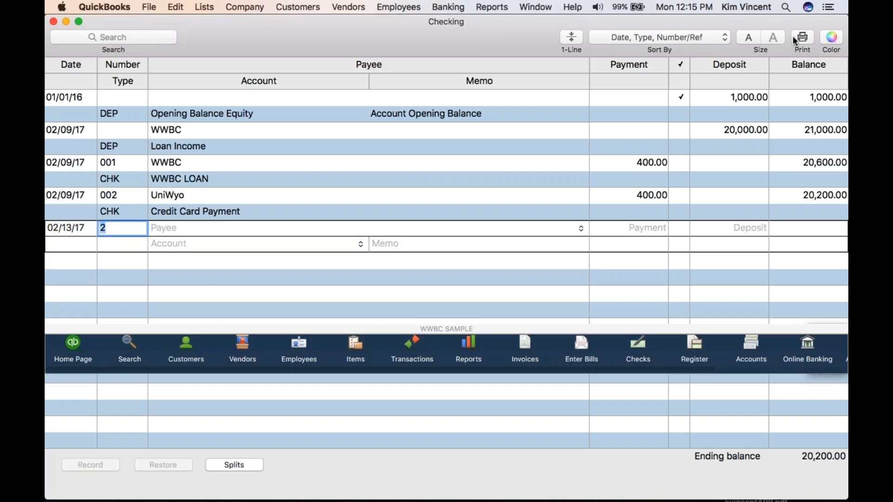
{"action": "type", "text": "Debit"}
{"action": "key", "text": "Tab"}
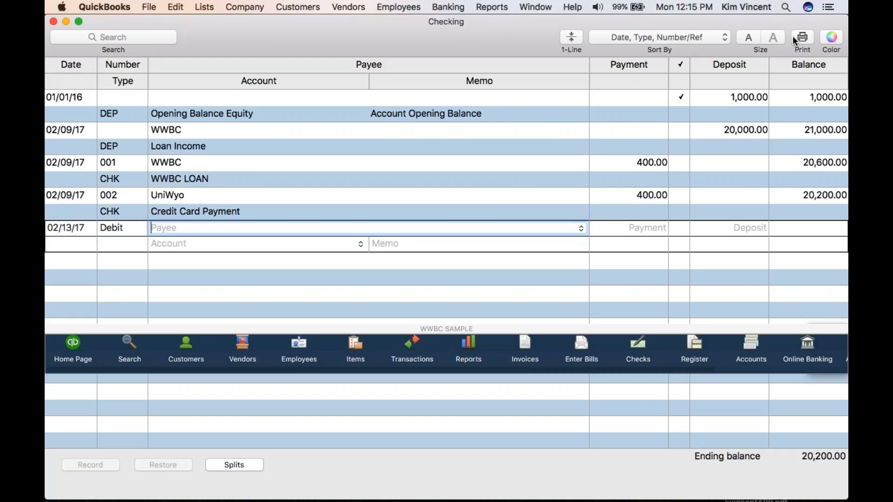
{"action": "type", "text": "Staples"}
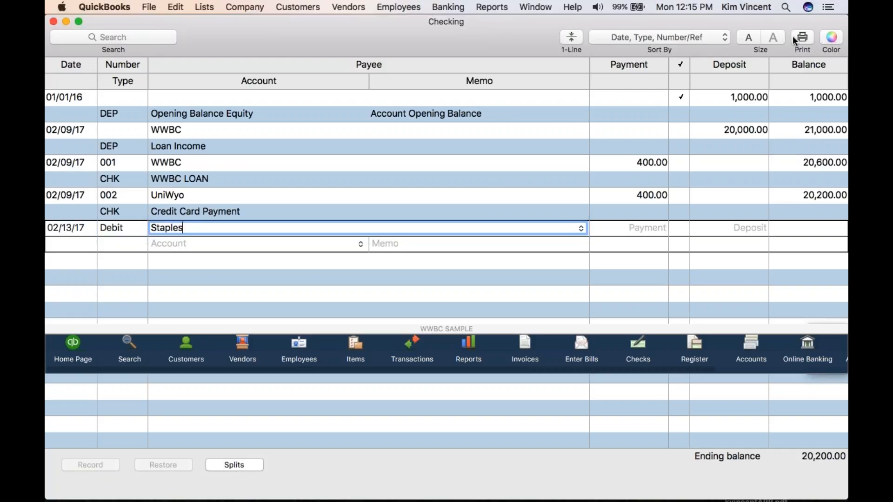
{"action": "key", "text": "Tab"}
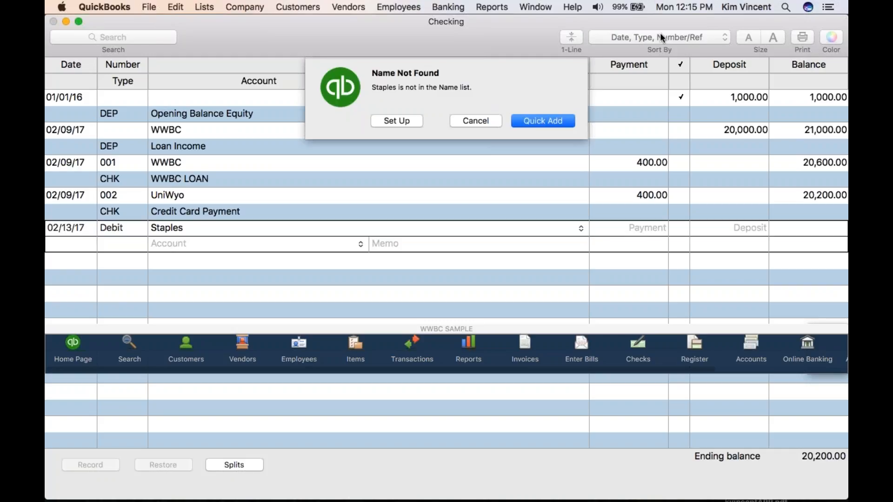
{"action": "left_click", "coordinate": [541, 119]}
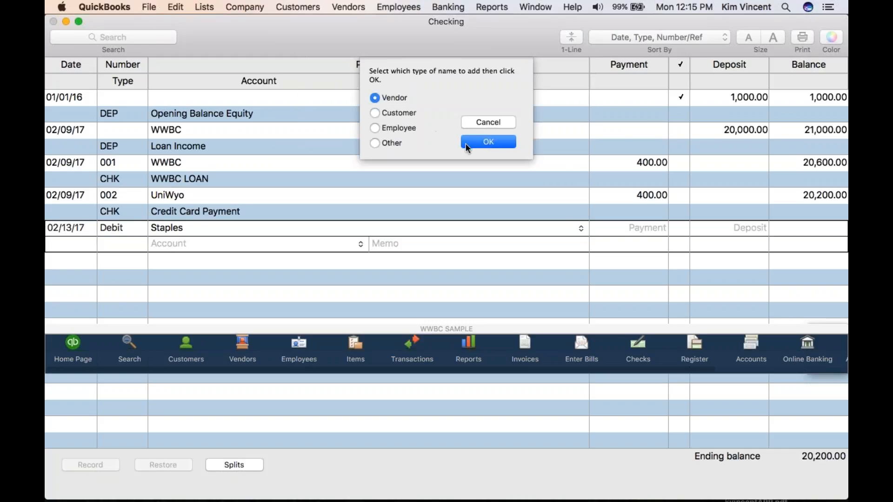
{"action": "left_click", "coordinate": [473, 143]}
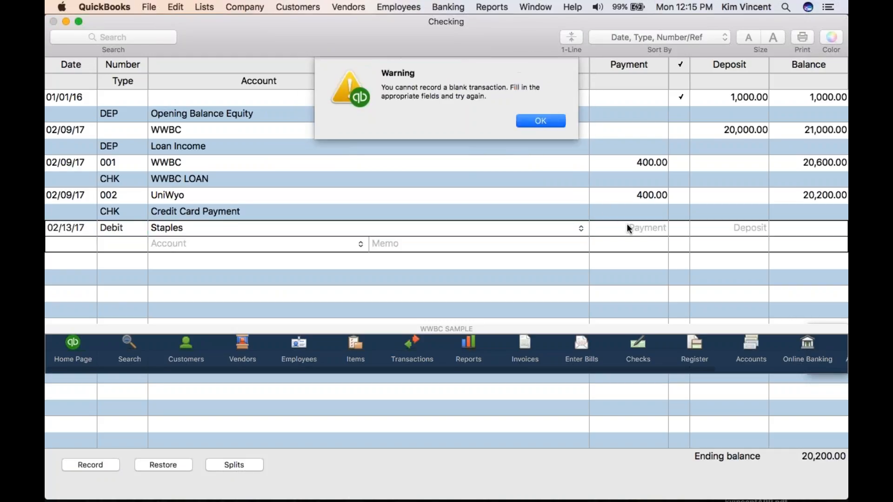
{"action": "left_click", "coordinate": [540, 121]}
{"action": "right_click", "coordinate": [545, 123]}
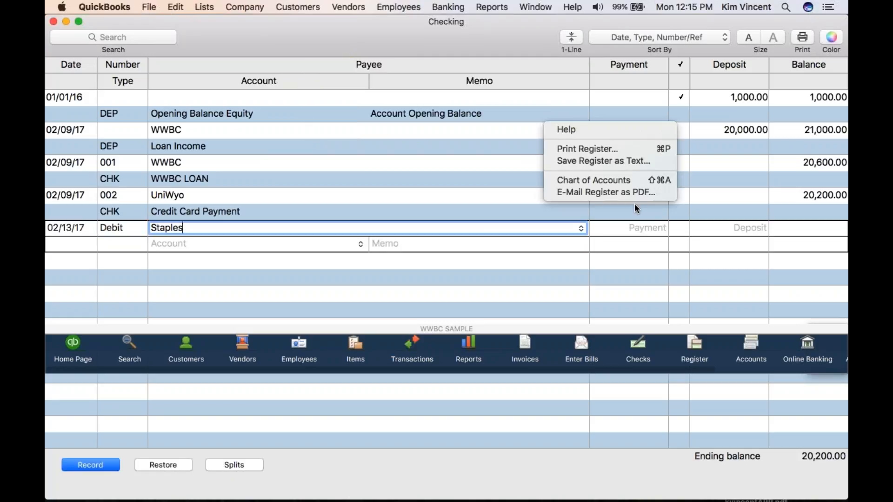
{"action": "key", "text": "Escape"}
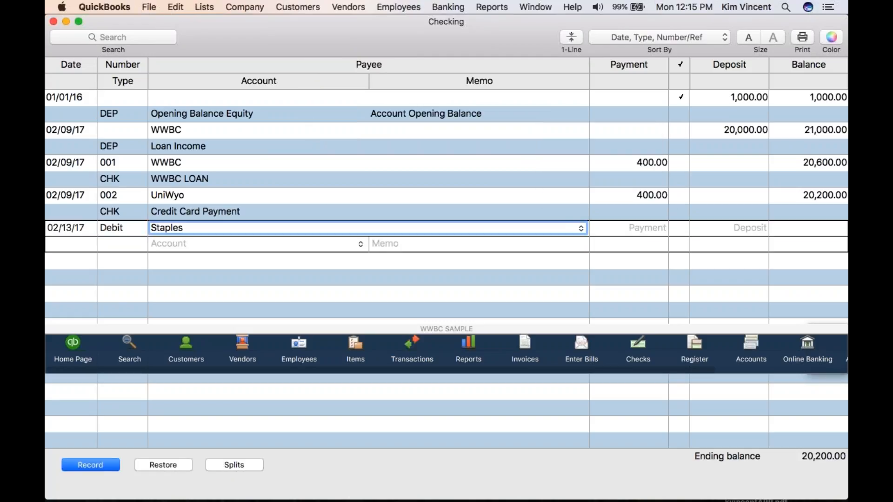
Enter a 32.00 payment for Staples, assign it to the Office Supplies account and record the transaction
{"action": "left_click", "coordinate": [667, 232]}
{"action": "type", "text": "32.00"}
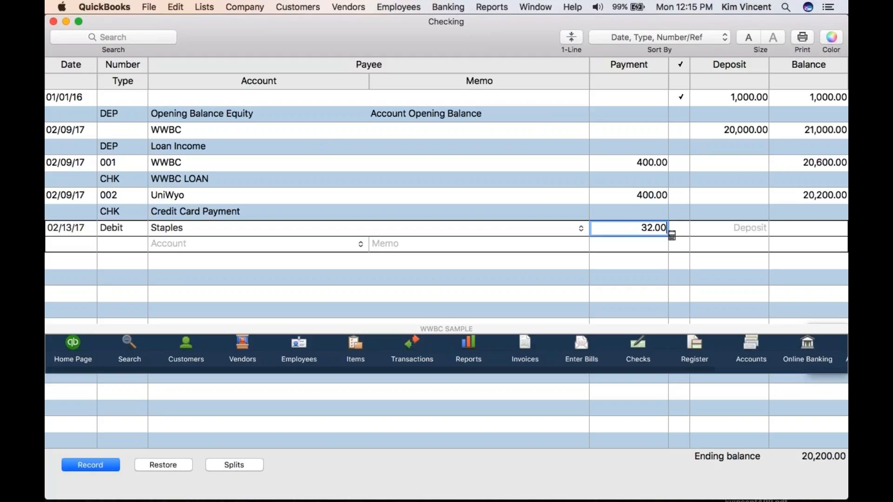
{"action": "key", "text": "Tab"}
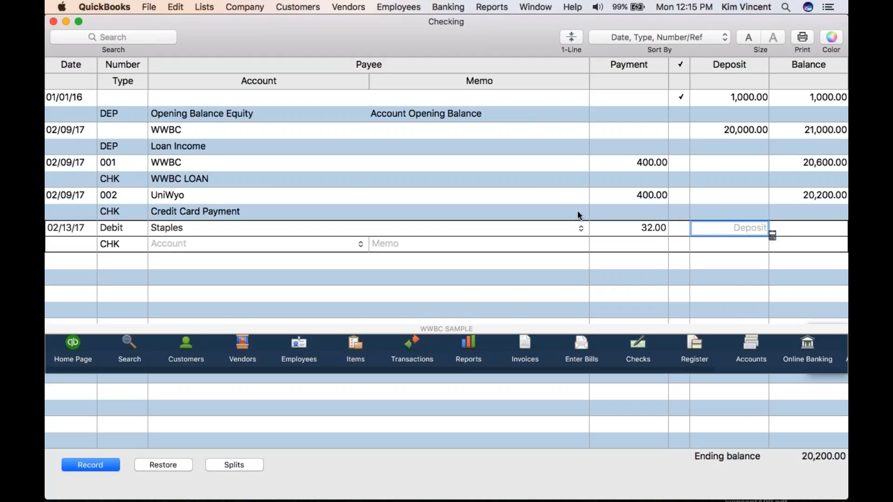
{"action": "left_click", "coordinate": [283, 245]}
{"action": "type", "text": "Office Supplies"}
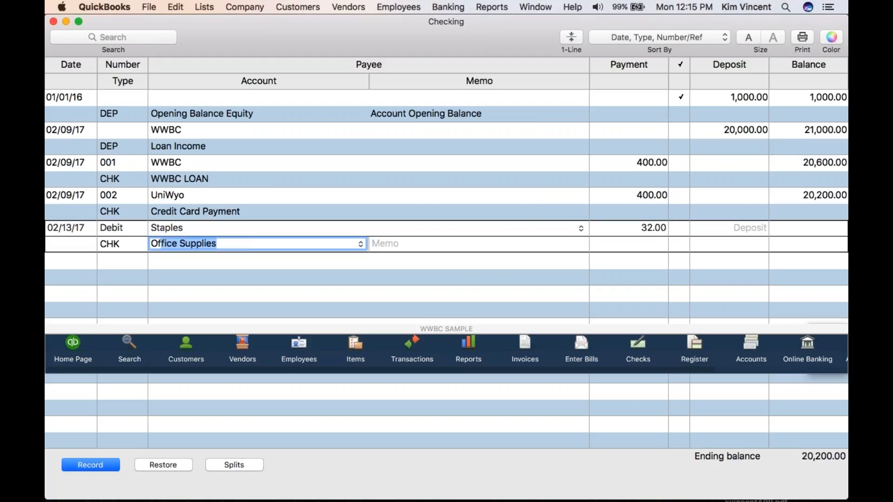
{"action": "left_click", "coordinate": [81, 466]}
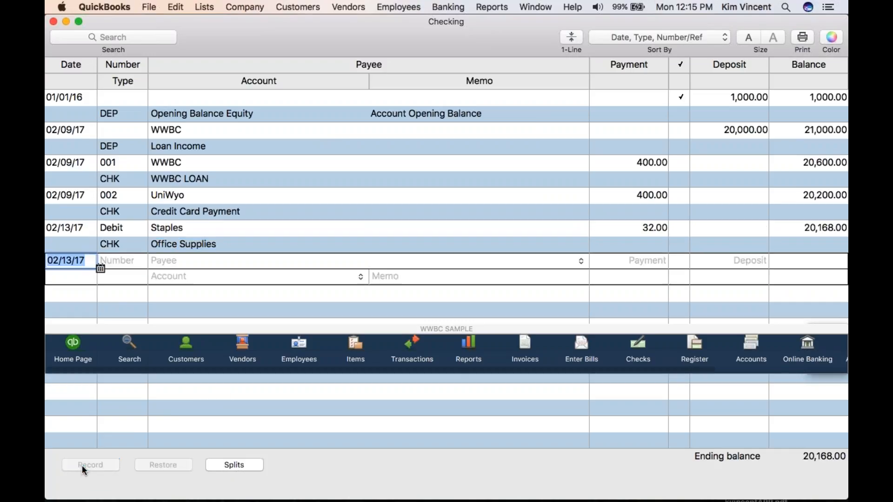
Assign the new register entry to Consulting Income and set its payee to WWBC, declining to recall the previous transaction
{"action": "left_click", "coordinate": [257, 275]}
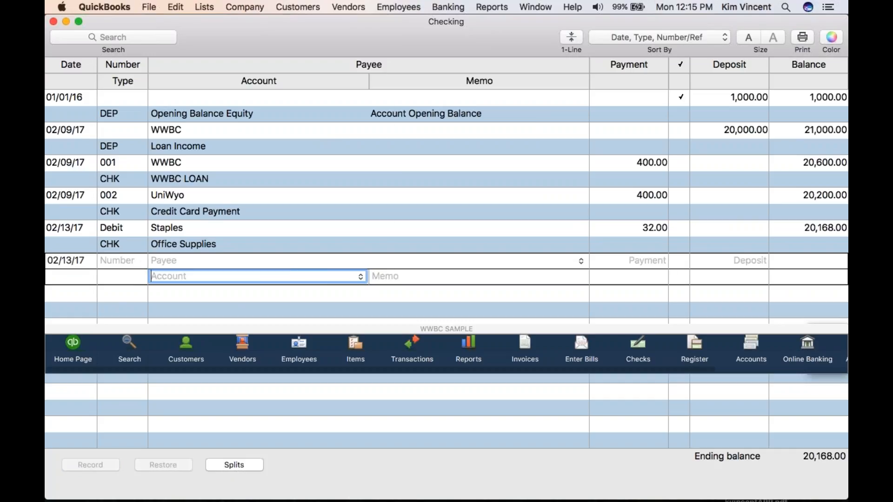
{"action": "left_click", "coordinate": [360, 276]}
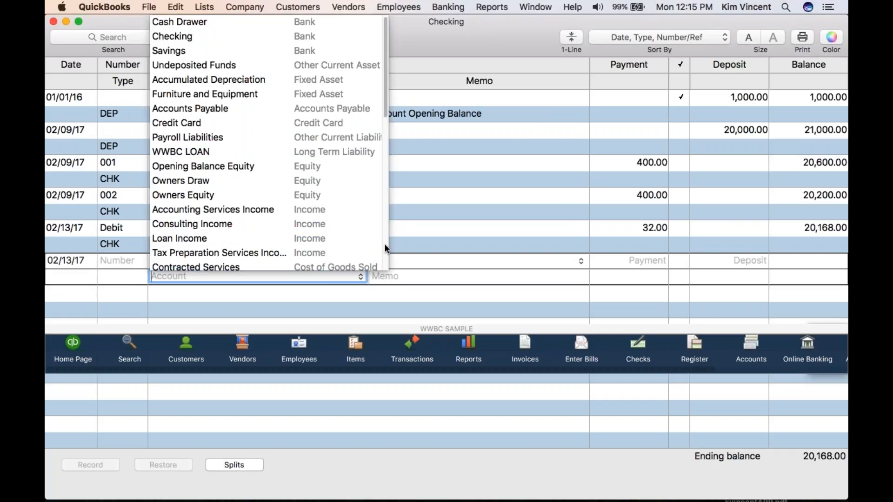
{"action": "scroll", "coordinate": [385, 248], "scroll_direction": "down", "scroll_amount": 5}
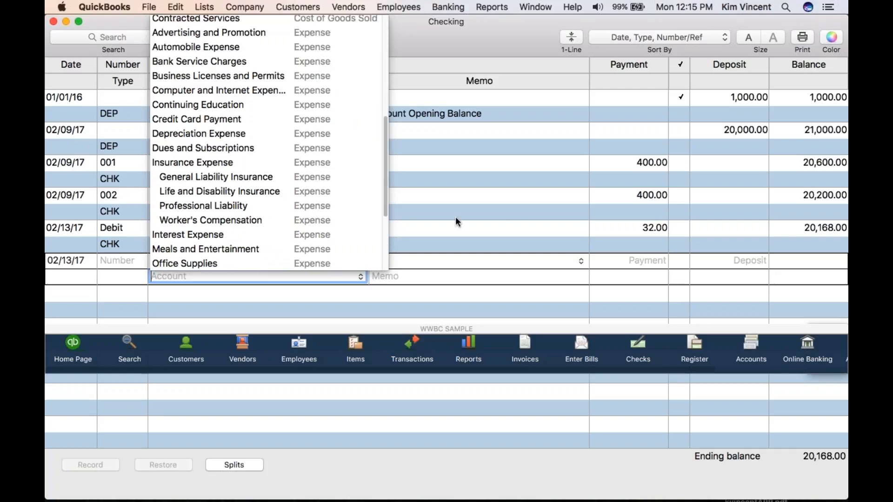
{"action": "left_click", "coordinate": [385, 55]}
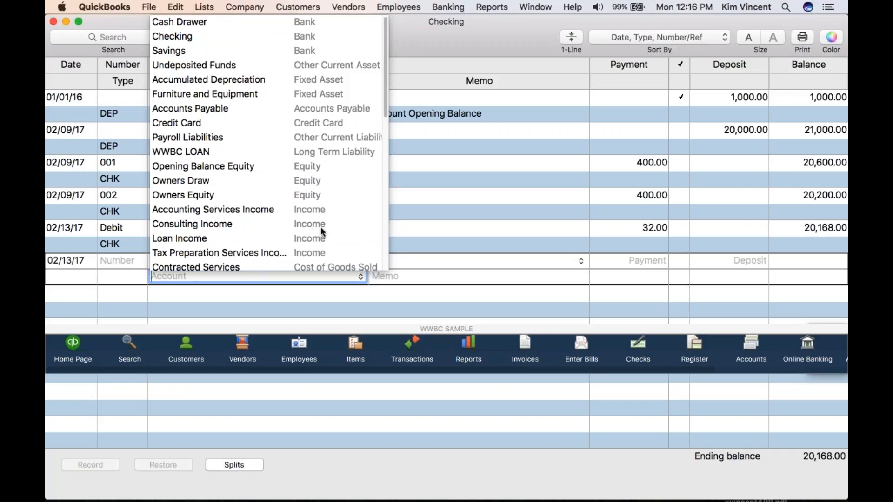
{"action": "left_click", "coordinate": [251, 222]}
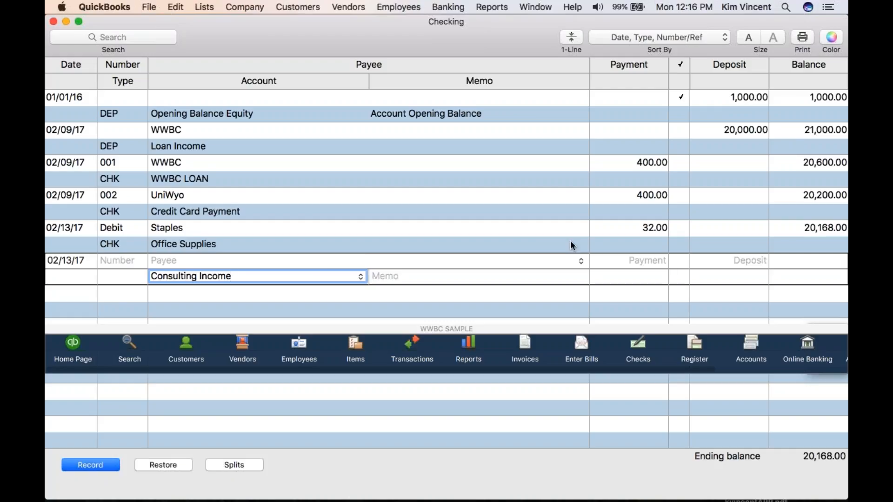
{"action": "left_click", "coordinate": [193, 261]}
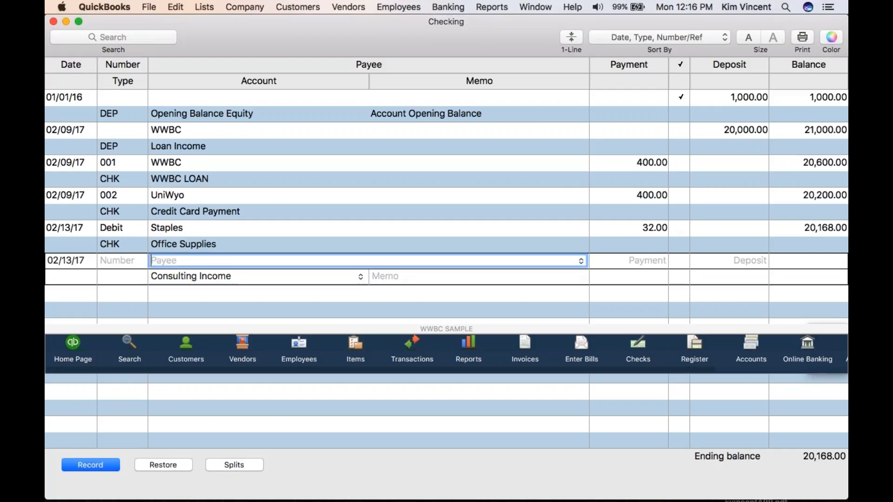
{"action": "type", "text": "WWBC"}
{"action": "key", "text": "Tab"}
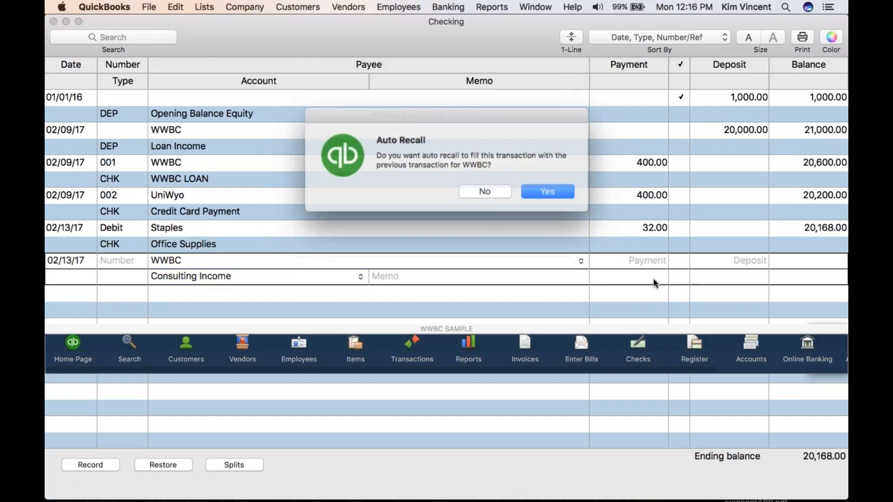
{"action": "left_click", "coordinate": [483, 189]}
Enter a 500.00 deposit for the WWBC entry and record the transaction
{"action": "left_click", "coordinate": [768, 265]}
{"action": "type", "text": "500.00"}
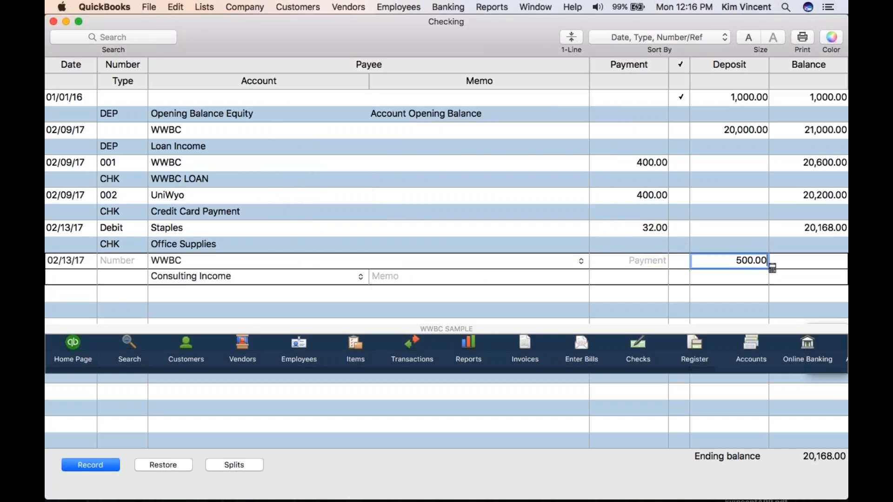
{"action": "key", "text": "Tab"}
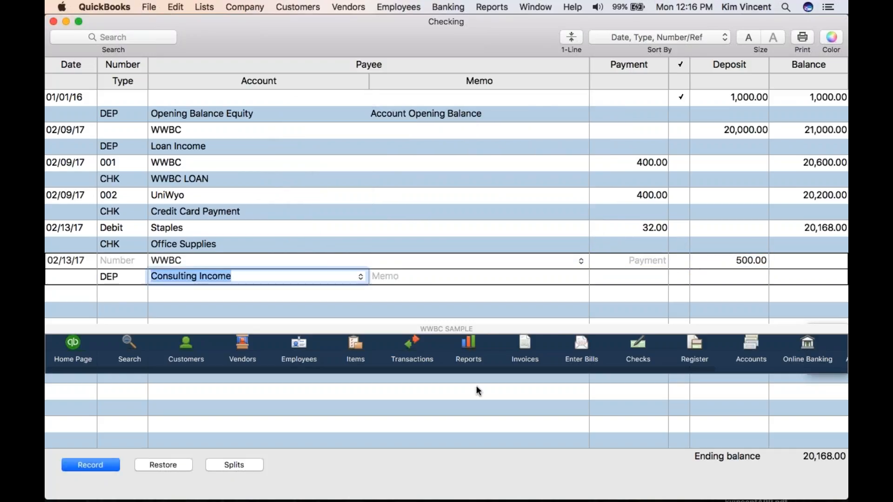
{"action": "left_click", "coordinate": [101, 465]}
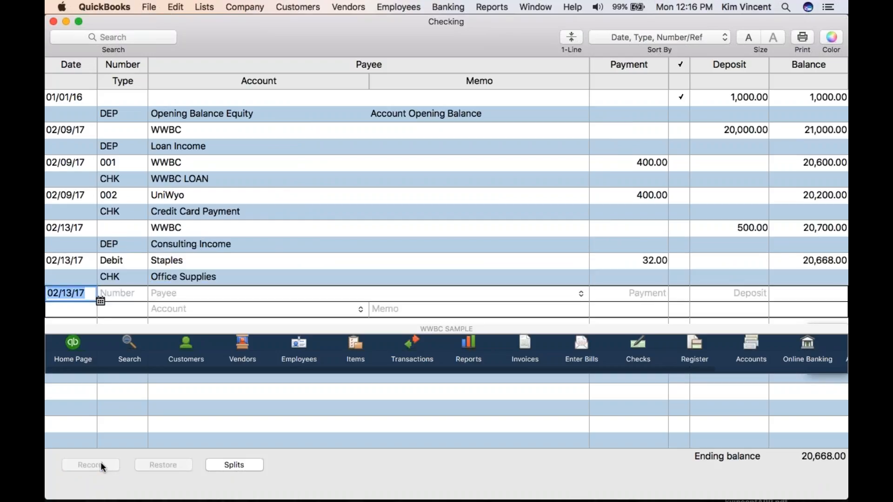
Start a new vendor bill and enter Wal-Mart as the vendor, quick-adding it to the vendor list
{"action": "left_click", "coordinate": [344, 8]}
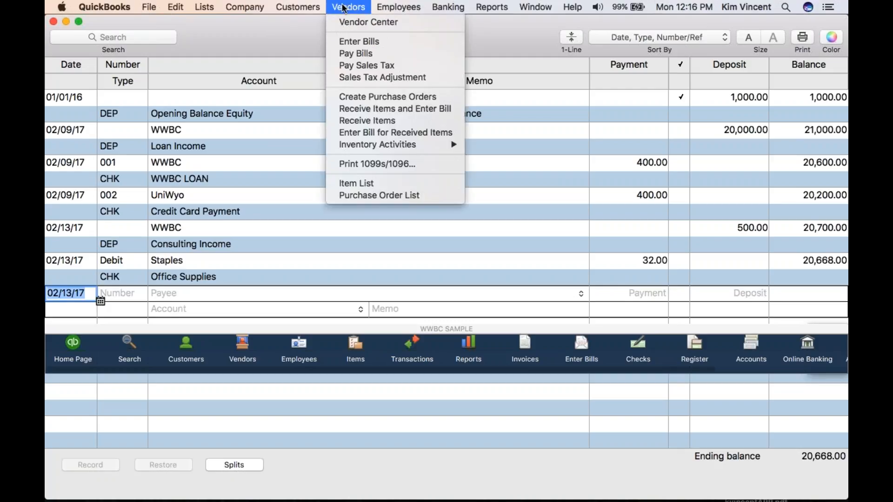
{"action": "left_click", "coordinate": [351, 43]}
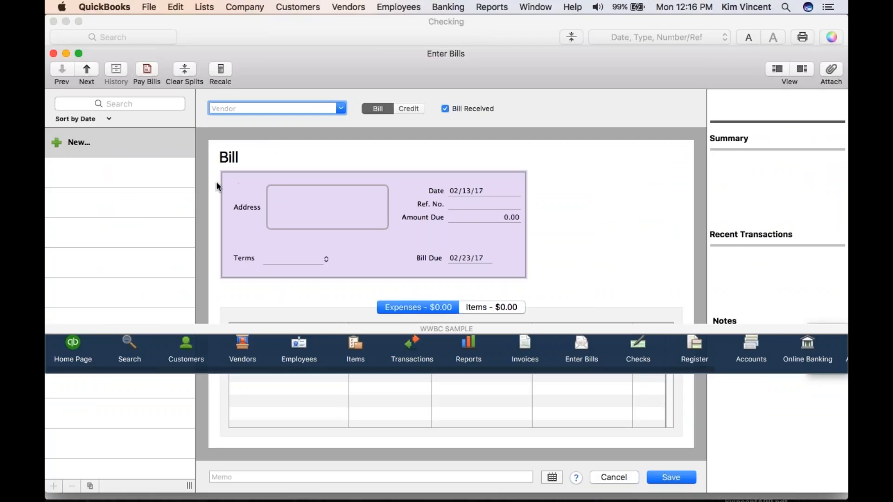
{"action": "type", "text": "Wal-Mart"}
{"action": "key", "text": "Tab"}
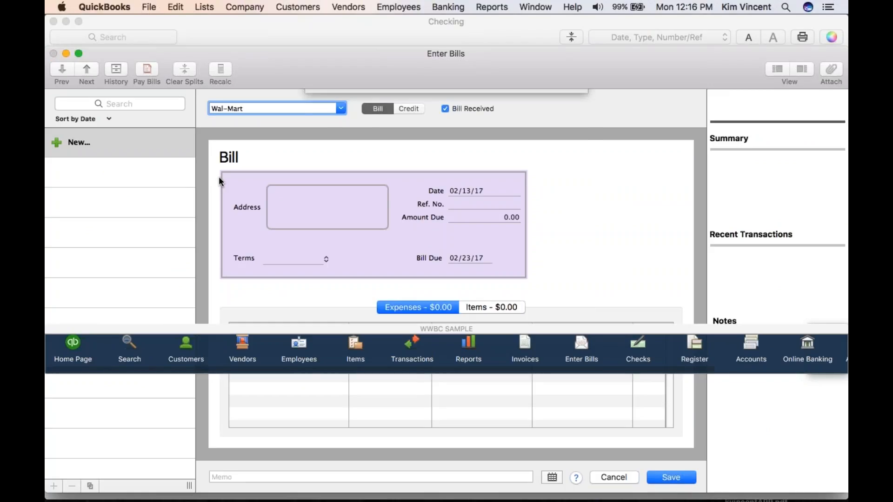
{"action": "left_click", "coordinate": [542, 153]}
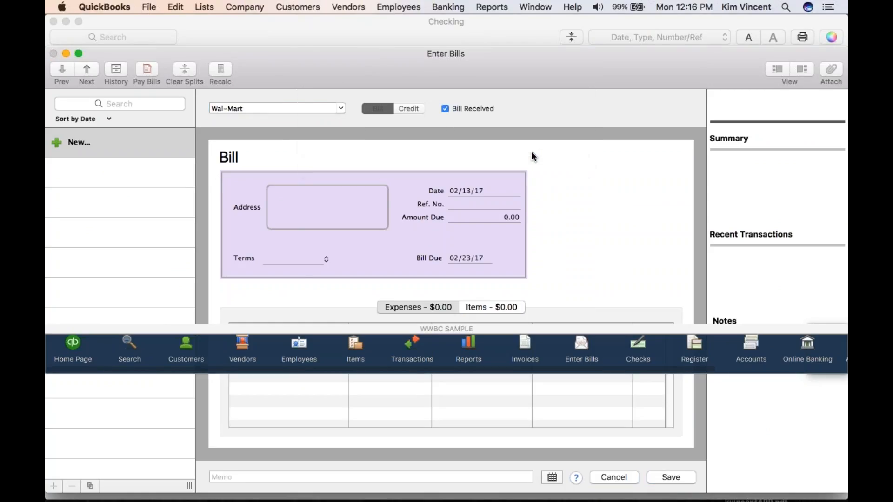
{"action": "left_click", "coordinate": [539, 154]}
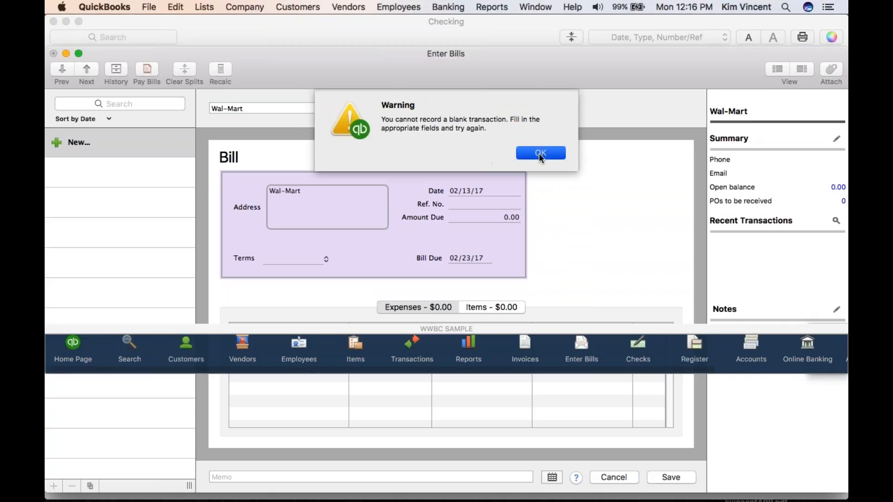
{"action": "left_click", "coordinate": [491, 217]}
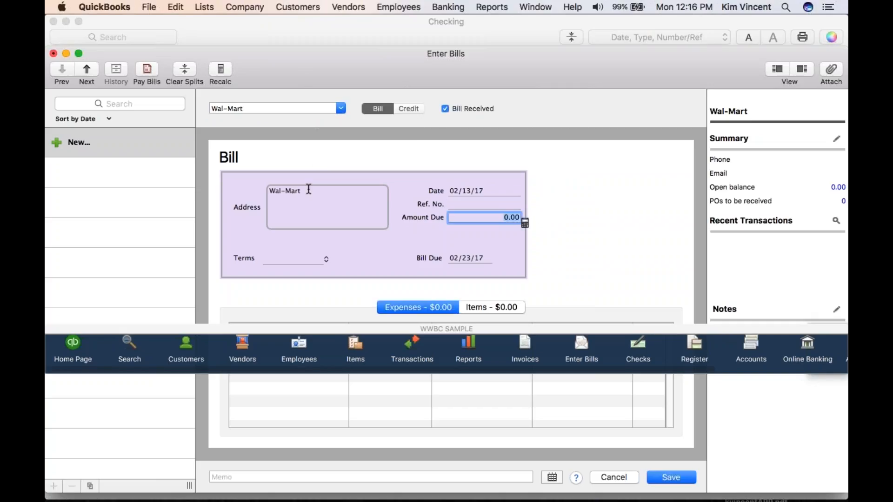
Change the bill's vendor to Sherwin Williams and quick-add it to the vendor list
{"action": "left_click", "coordinate": [269, 108]}
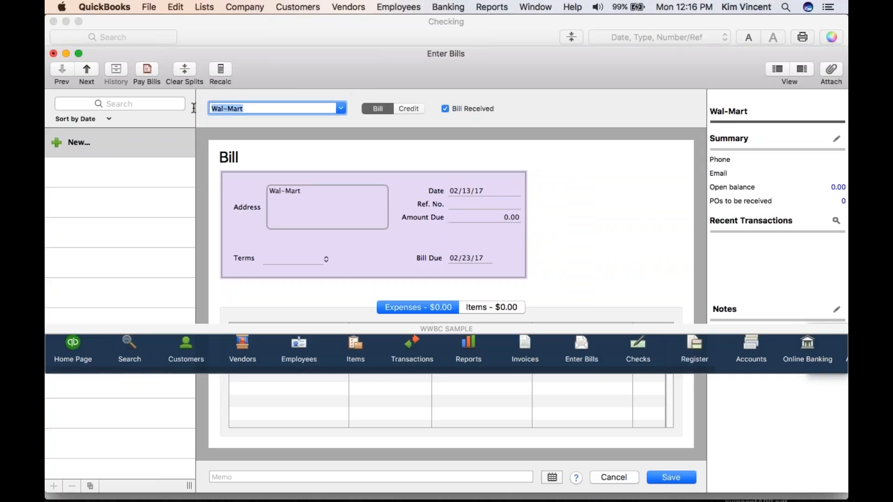
{"action": "type", "text": "Sherw"}
{"action": "key", "text": "BackSpace"}
{"action": "type", "text": "in"}
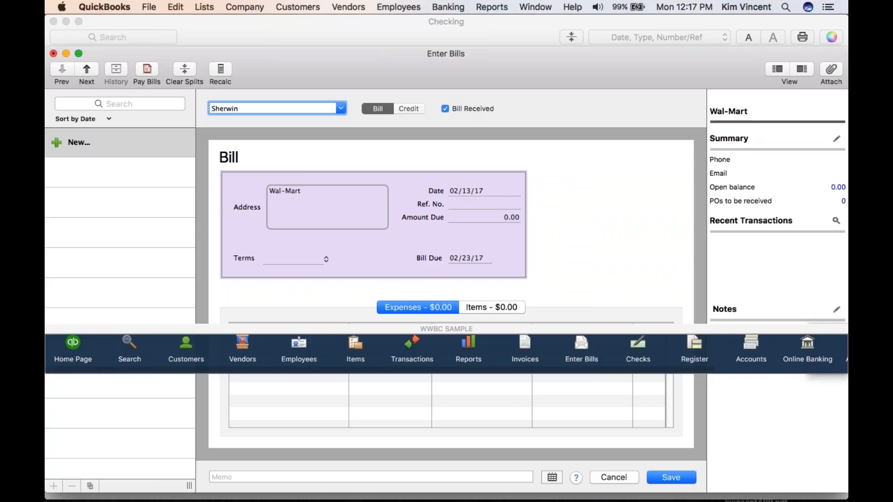
{"action": "type", "text": " Williams"}
{"action": "key", "text": "Tab"}
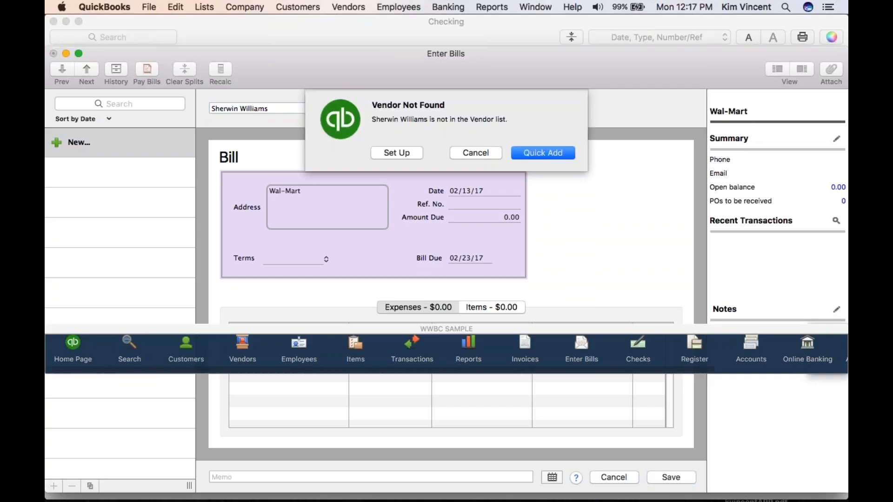
{"action": "left_click", "coordinate": [528, 154]}
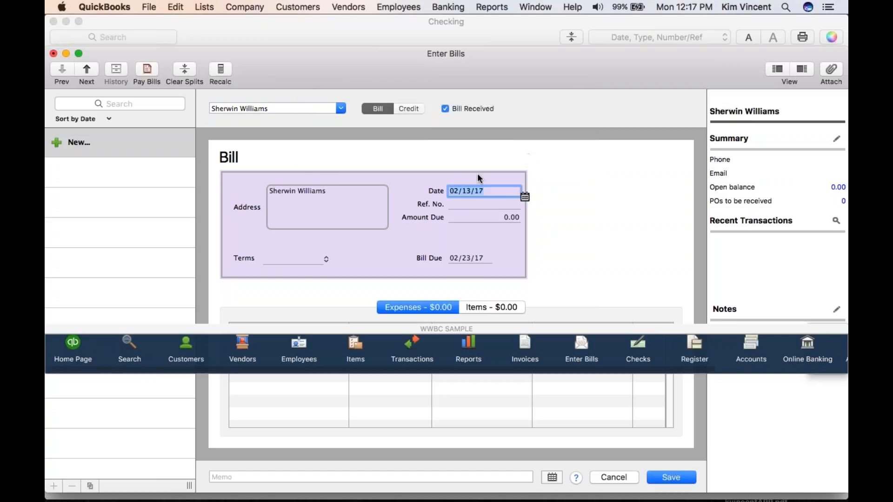
Set the Sherwin Williams bill's amount due to 23.00, enter its reference number, and try to save it
{"action": "left_click", "coordinate": [463, 204]}
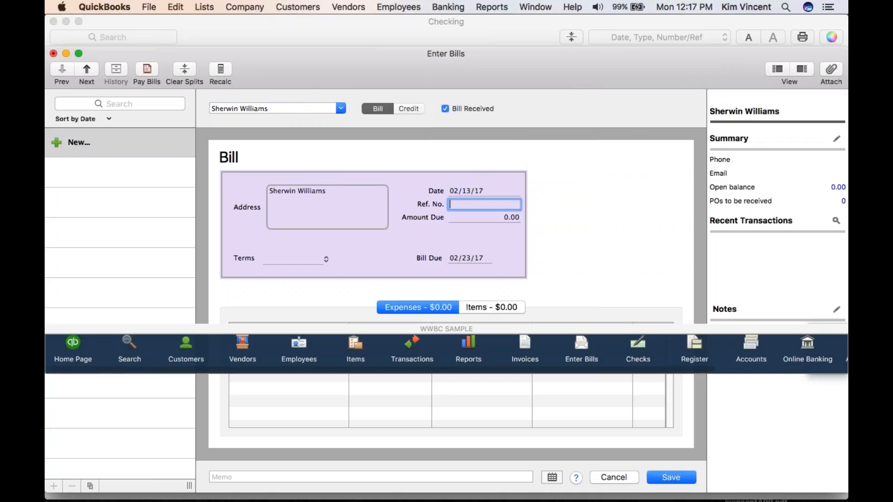
{"action": "left_click", "coordinate": [520, 218]}
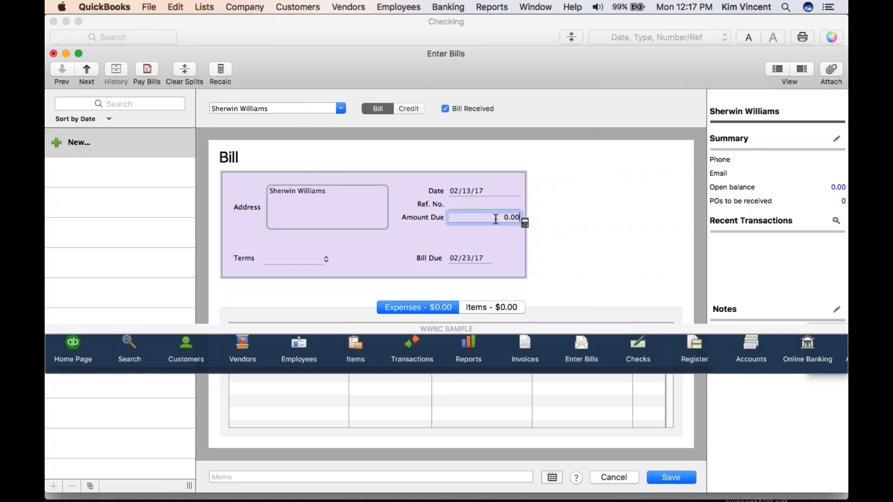
{"action": "key", "text": "BackSpace"}
{"action": "key", "text": "BackSpace"}
{"action": "key", "text": "BackSpace"}
{"action": "key", "text": "BackSpace"}
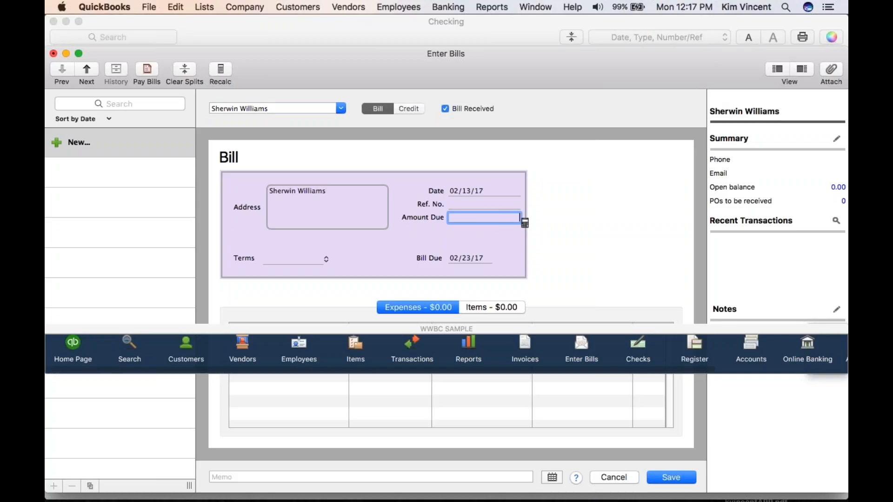
{"action": "type", "text": "23.00"}
{"action": "left_click", "coordinate": [451, 204]}
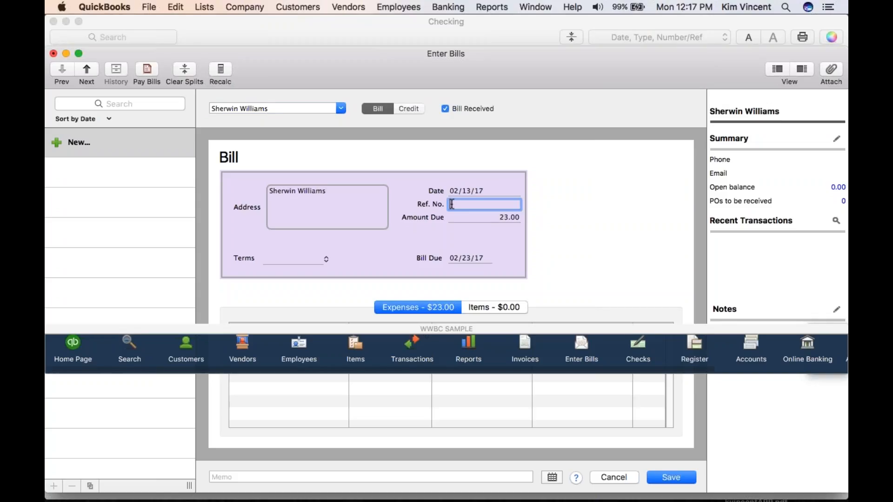
{"action": "type", "text": "SMITH-01"}
{"action": "left_click", "coordinate": [665, 479]}
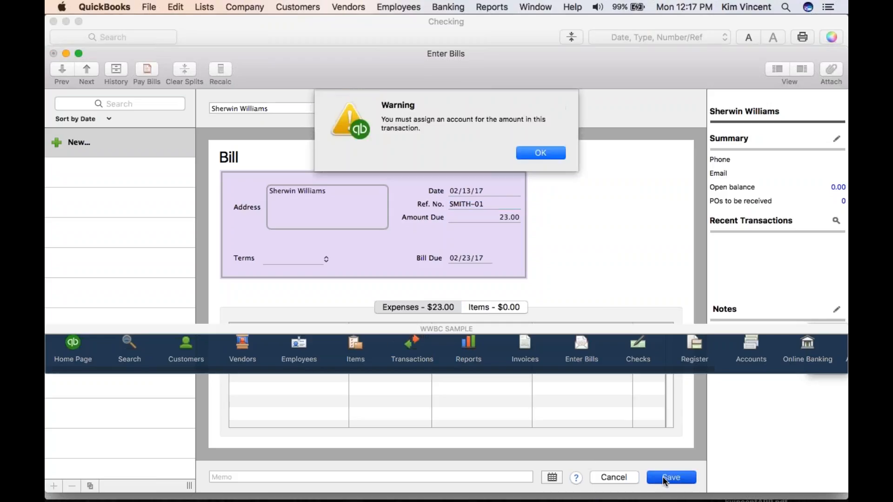
{"action": "left_click", "coordinate": [530, 151]}
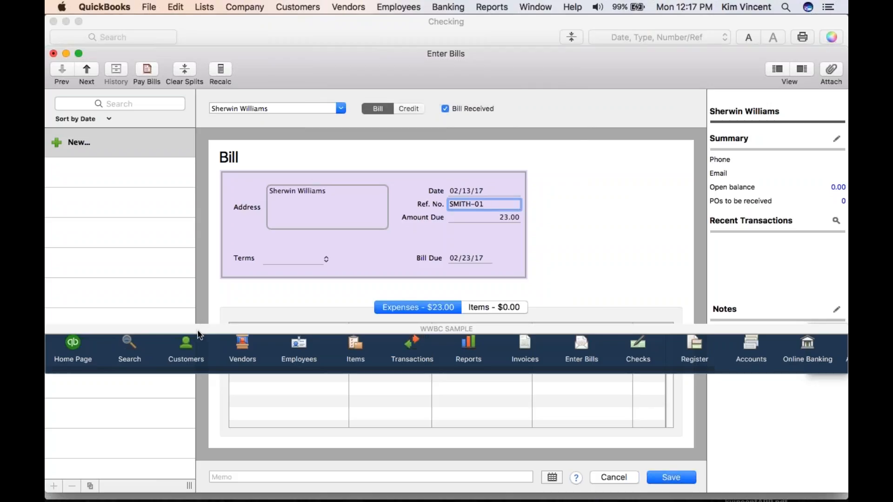
Assign the bill's 23.00 expense line to Supplies, setting it up as a new account of type Expense
{"action": "left_click_drag", "start_coordinate": [201, 331], "coordinate": [212, 444]}
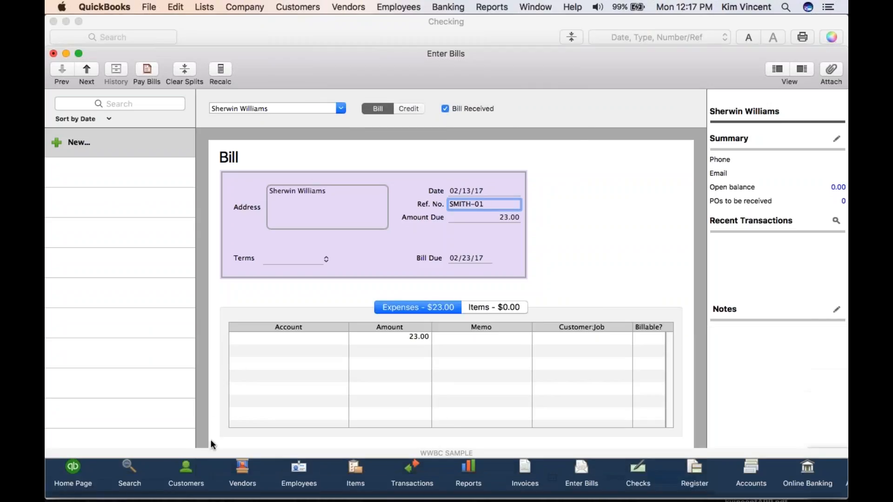
{"action": "left_click", "coordinate": [275, 336]}
{"action": "type", "text": "Supp"}
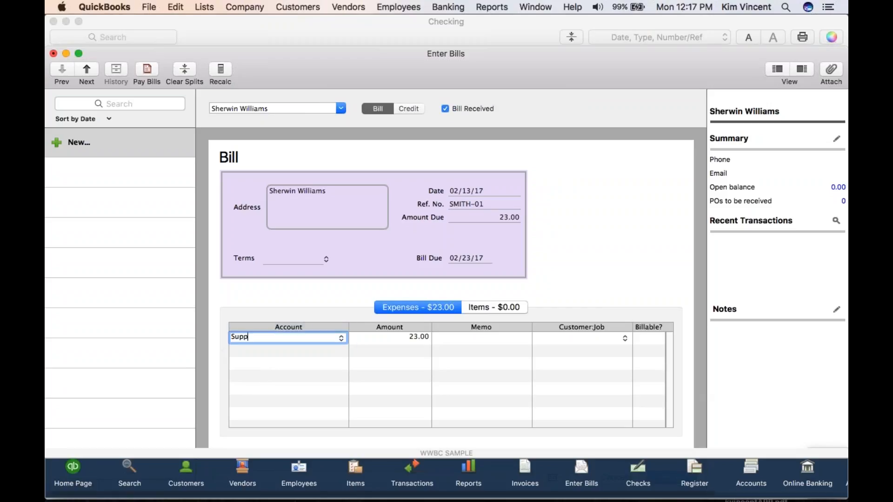
{"action": "type", "text": "lies"}
{"action": "key", "text": "Tab"}
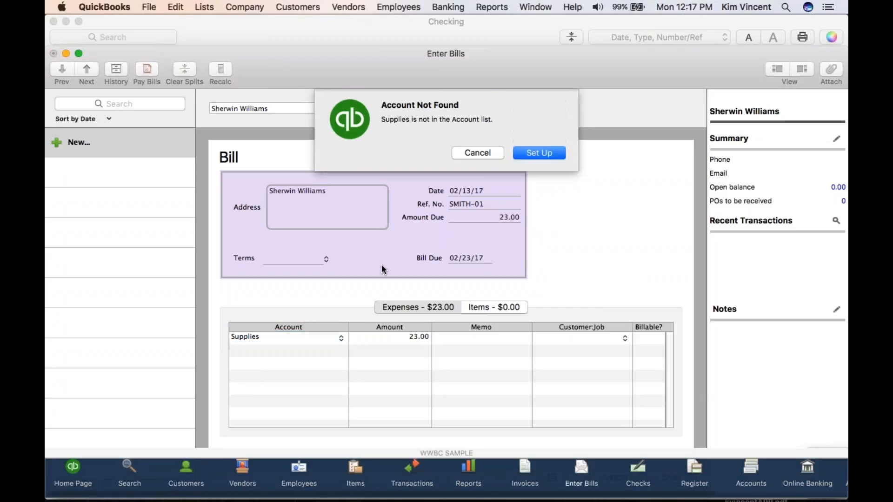
{"action": "left_click", "coordinate": [530, 153]}
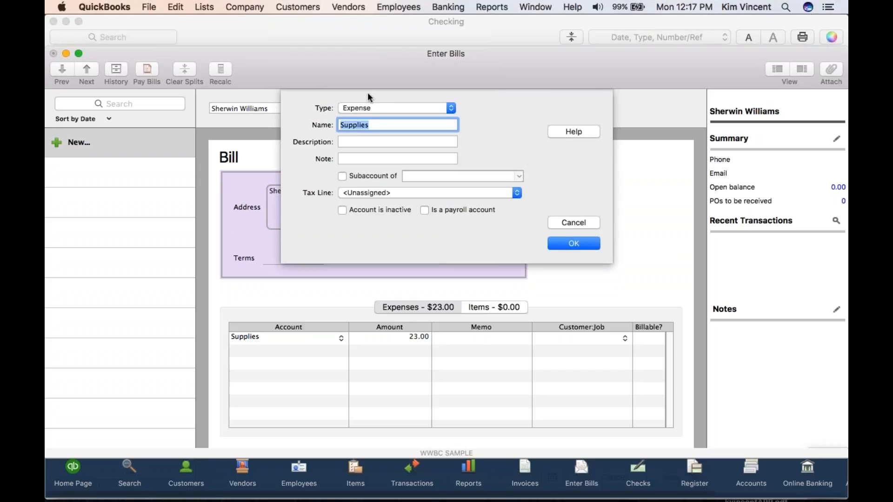
{"action": "left_click", "coordinate": [573, 244]}
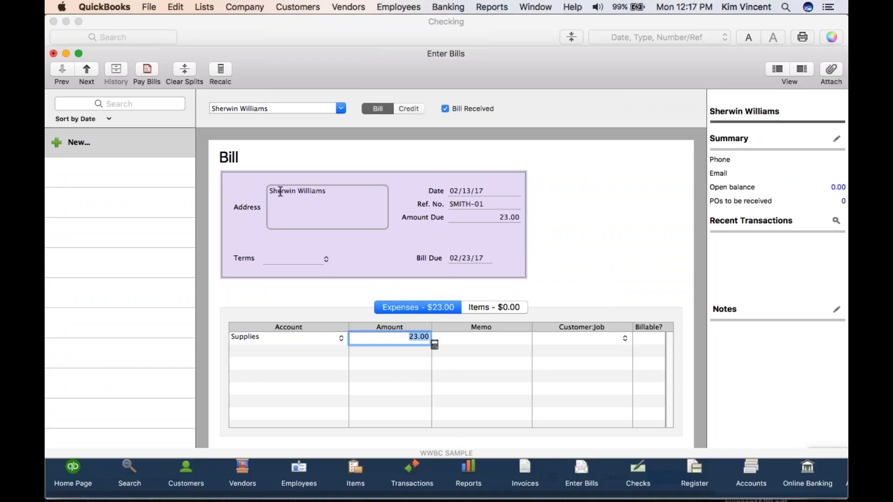
{"action": "mouse_move", "coordinate": [321, 488]}
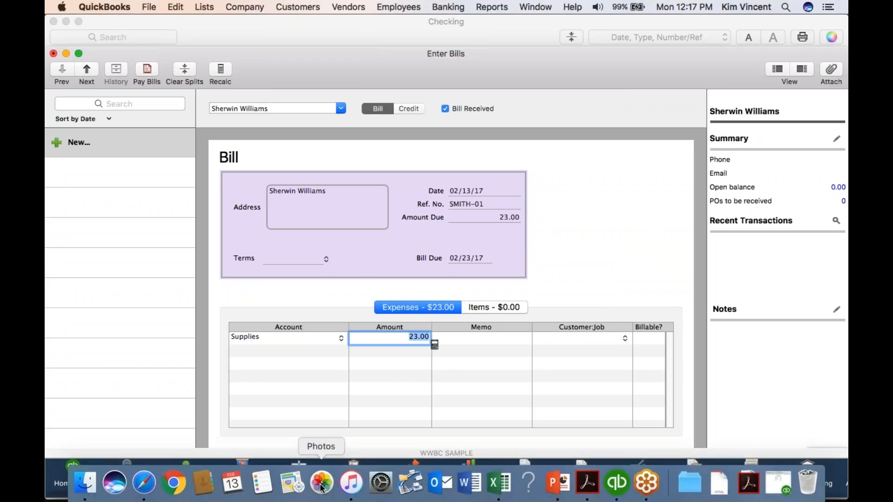
{"action": "left_click_drag", "start_coordinate": [279, 453], "coordinate": [499, 10]}
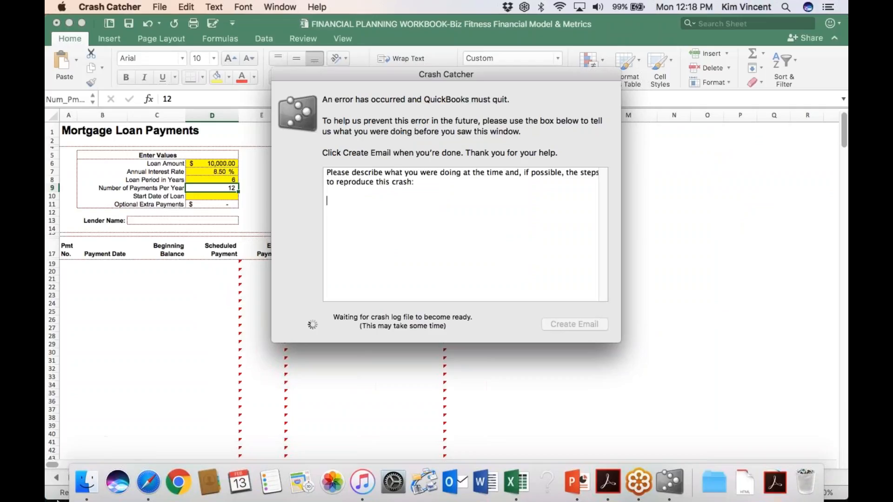
Switch to the Applications folder in Finder and relaunch QuickBooks 2016
{"action": "left_click", "coordinate": [87, 484]}
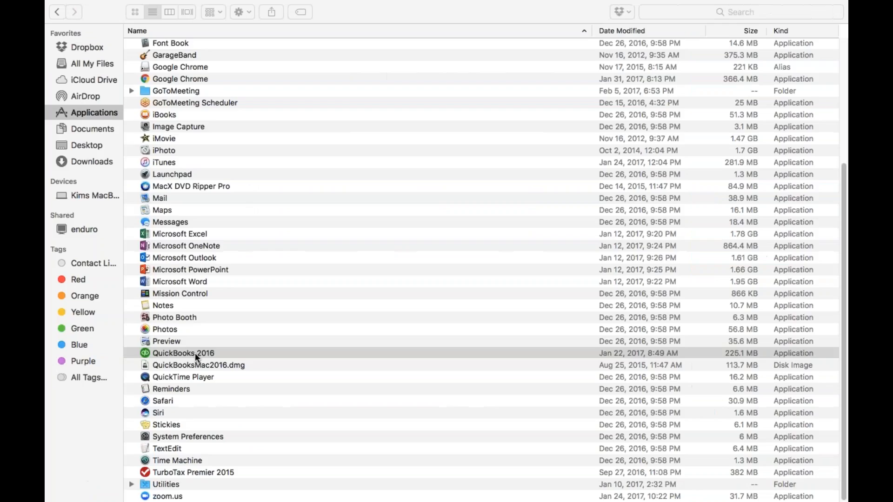
{"action": "left_click", "coordinate": [195, 353]}
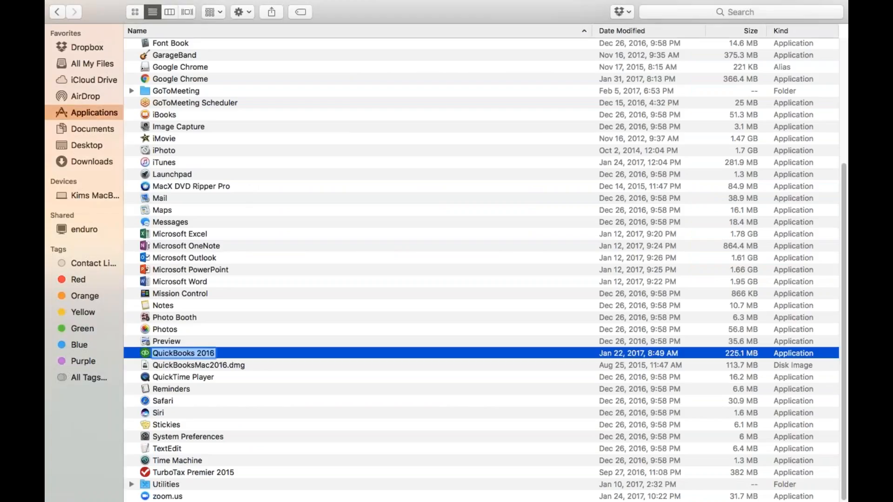
{"action": "double_click", "coordinate": [145, 353]}
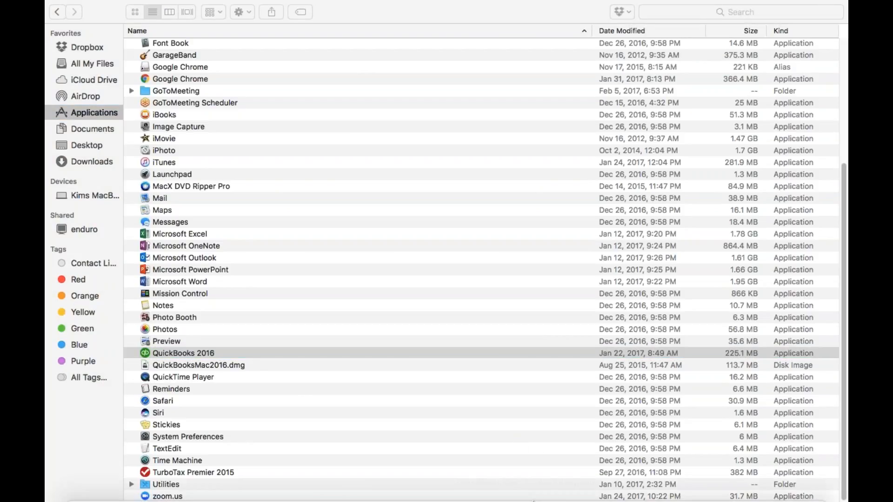
{"action": "mouse_move", "coordinate": [617, 486]}
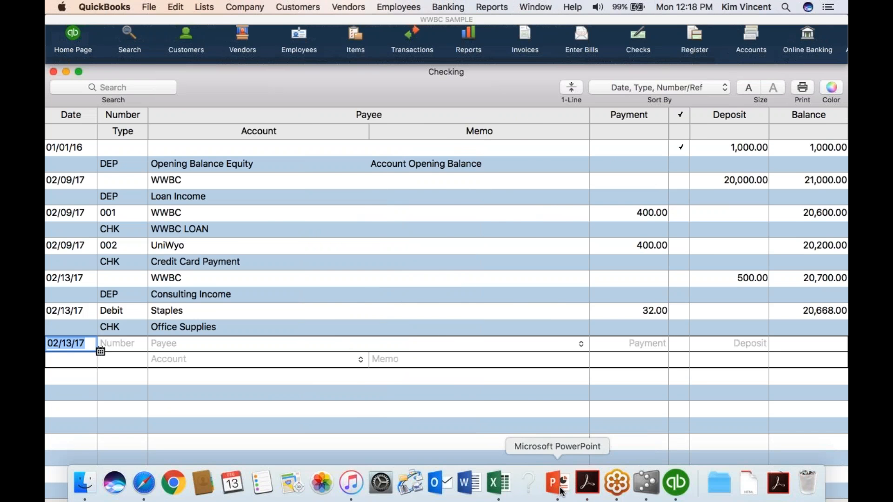
{"action": "left_click", "coordinate": [559, 486]}
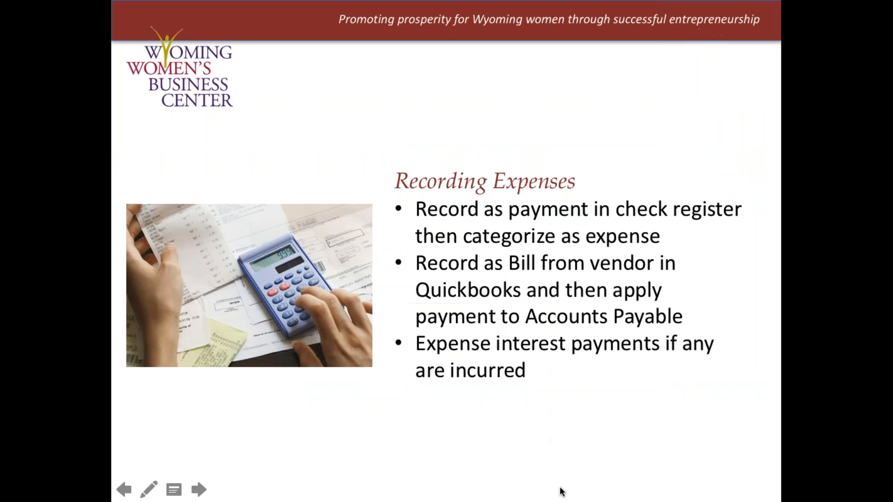
{"action": "mouse_move", "coordinate": [608, 491]}
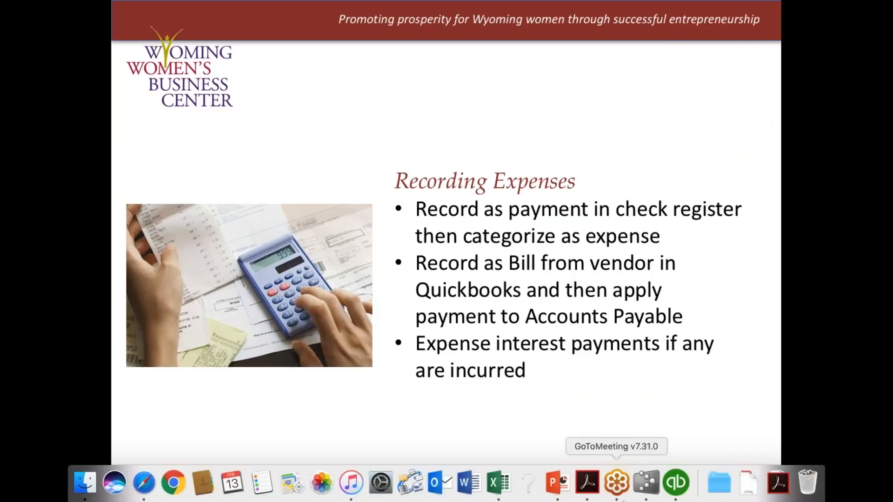
{"action": "left_click", "coordinate": [684, 482]}
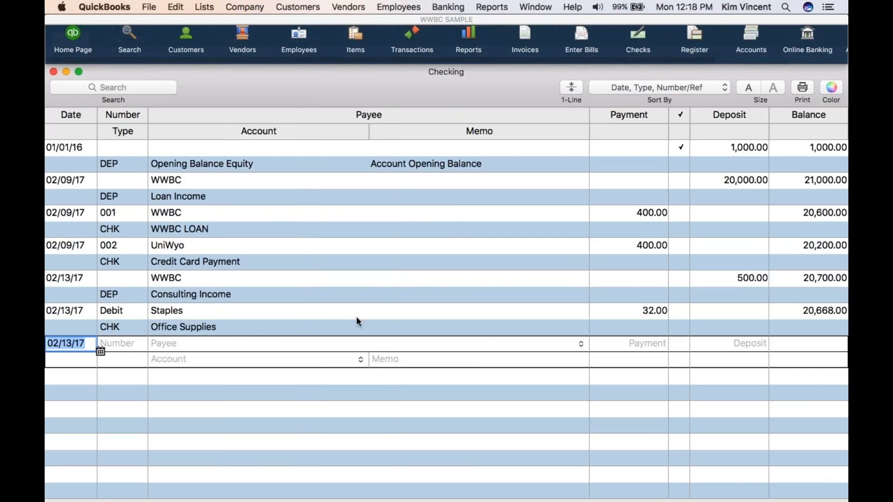
View the Profit and Loss Standard report for the company, then return to the Checking register
{"action": "left_click", "coordinate": [489, 8]}
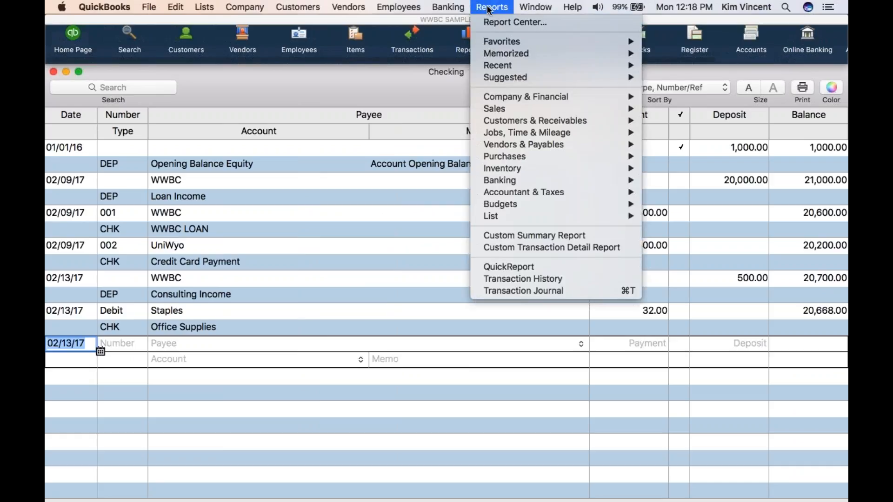
{"action": "mouse_move", "coordinate": [536, 8]}
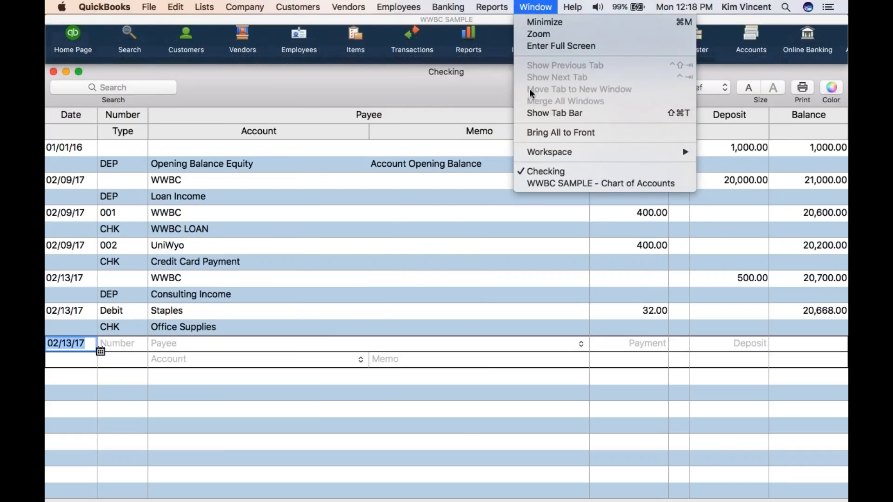
{"action": "mouse_move", "coordinate": [491, 7]}
{"action": "mouse_move", "coordinate": [511, 97]}
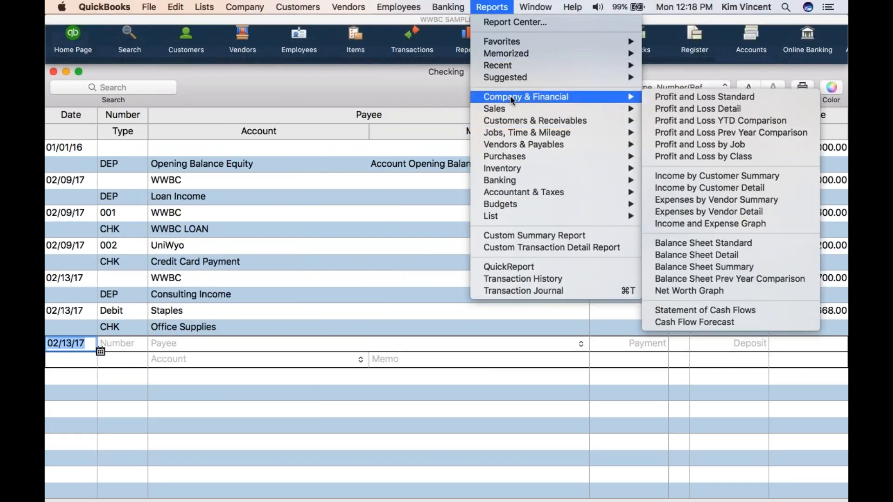
{"action": "left_click", "coordinate": [663, 97]}
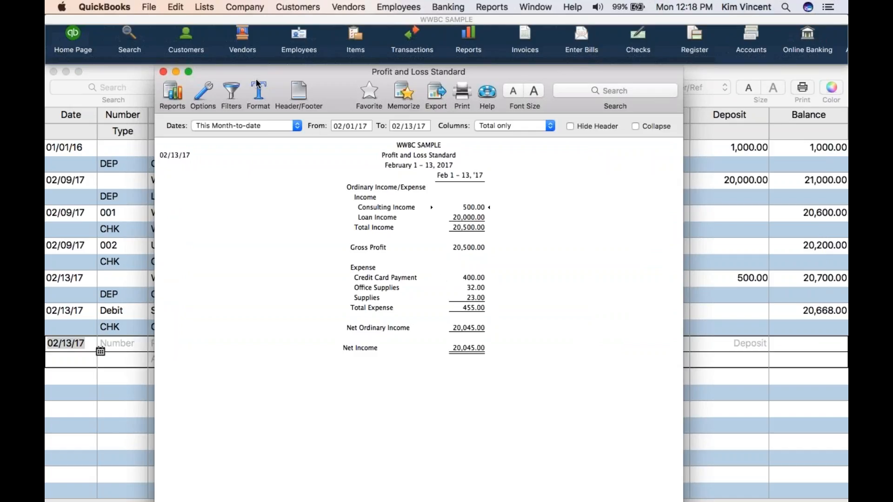
{"action": "left_click", "coordinate": [96, 375]}
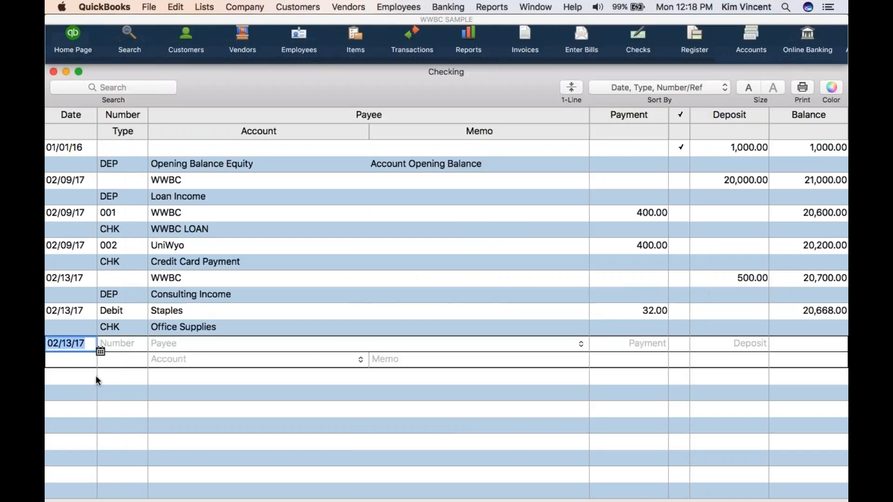
Pay the Sherwin Williams bill by check from the Checking account and confirm the 23.00 payment without printing checks
{"action": "left_click", "coordinate": [350, 9]}
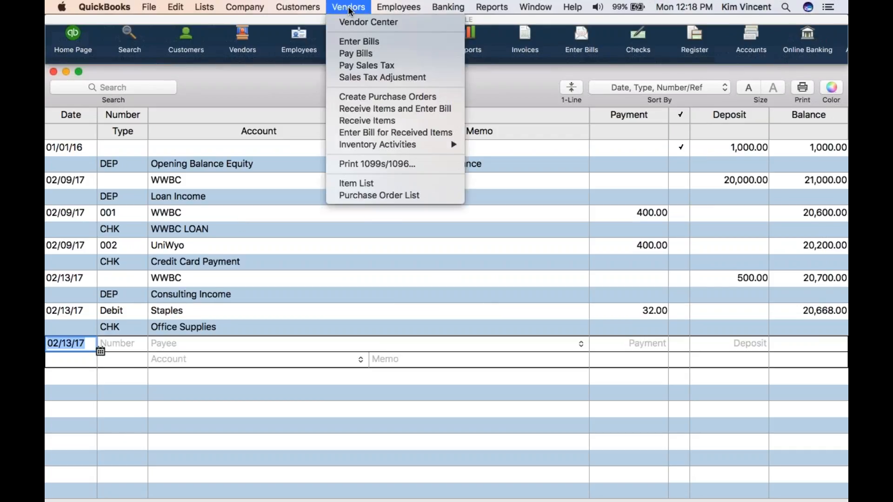
{"action": "left_click", "coordinate": [362, 54]}
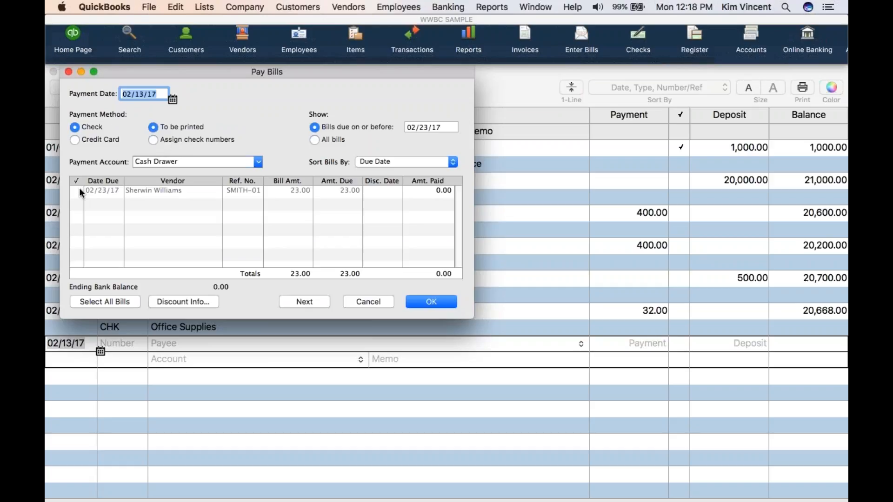
{"action": "left_click", "coordinate": [259, 162]}
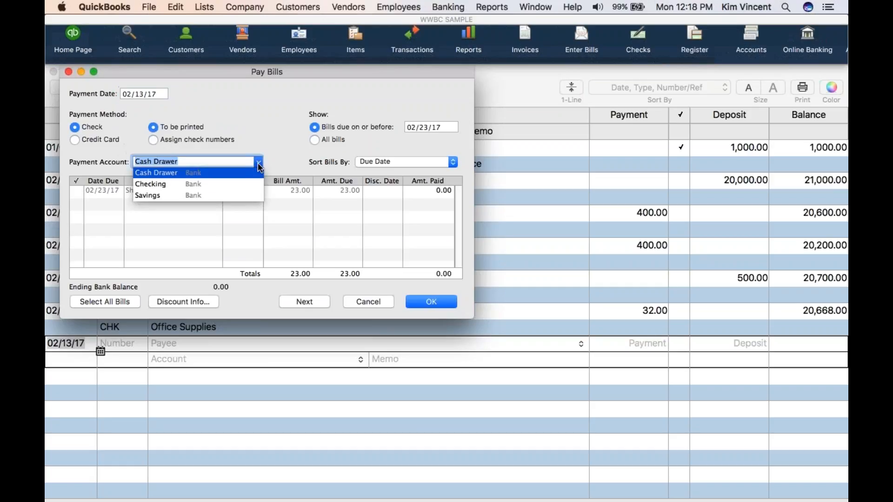
{"action": "left_click", "coordinate": [210, 182]}
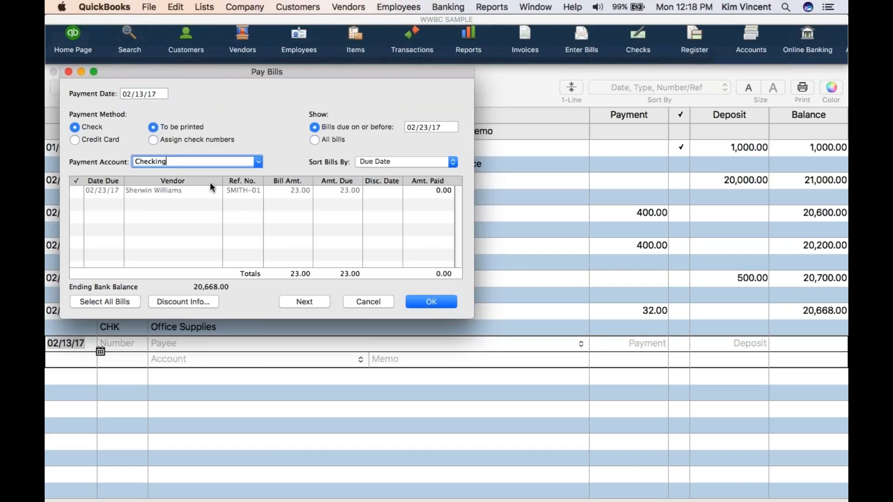
{"action": "left_click", "coordinate": [75, 190]}
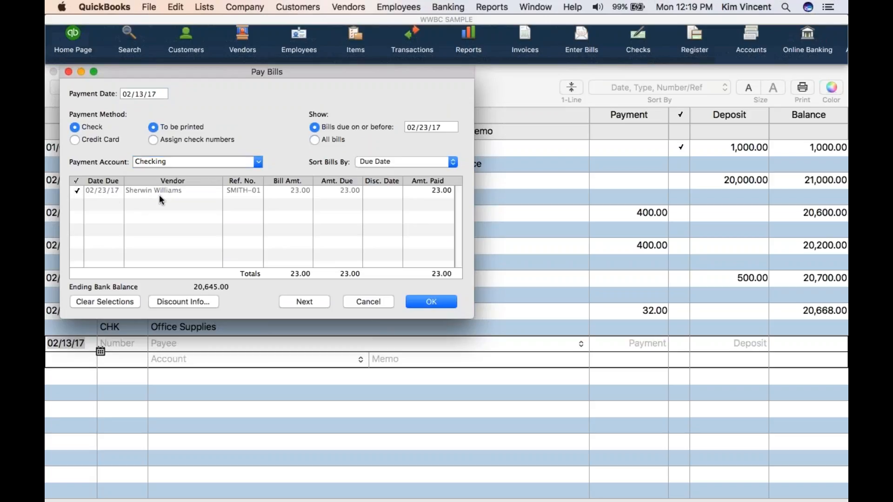
{"action": "left_click", "coordinate": [426, 303]}
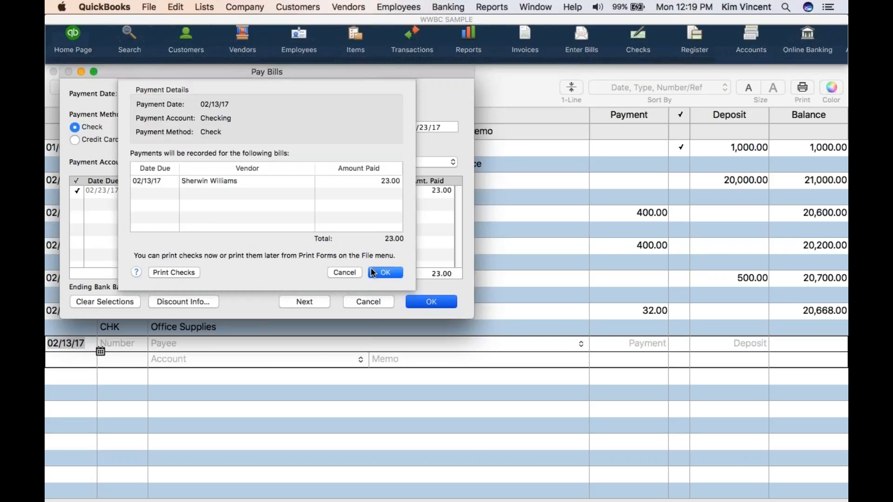
{"action": "left_click", "coordinate": [381, 273]}
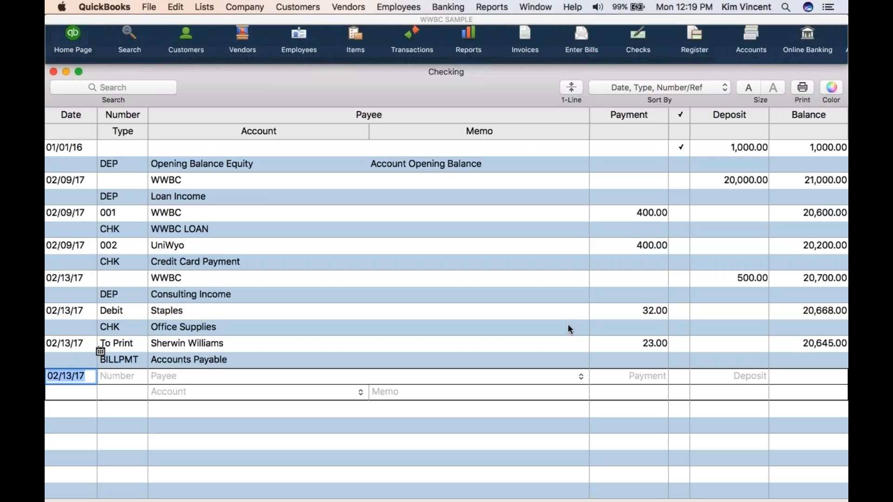
Switch to the PowerPoint presentation and advance to the slide on recording credit card purchases
{"action": "mouse_move", "coordinate": [646, 495]}
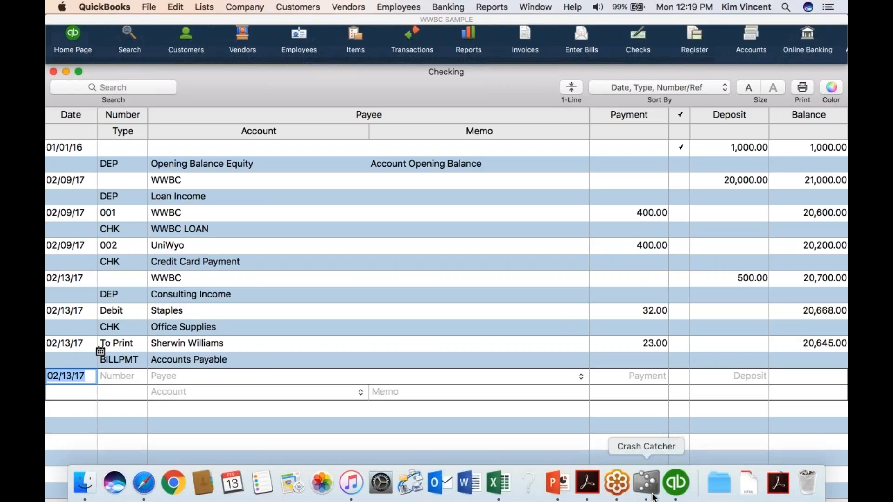
{"action": "left_click", "coordinate": [557, 482]}
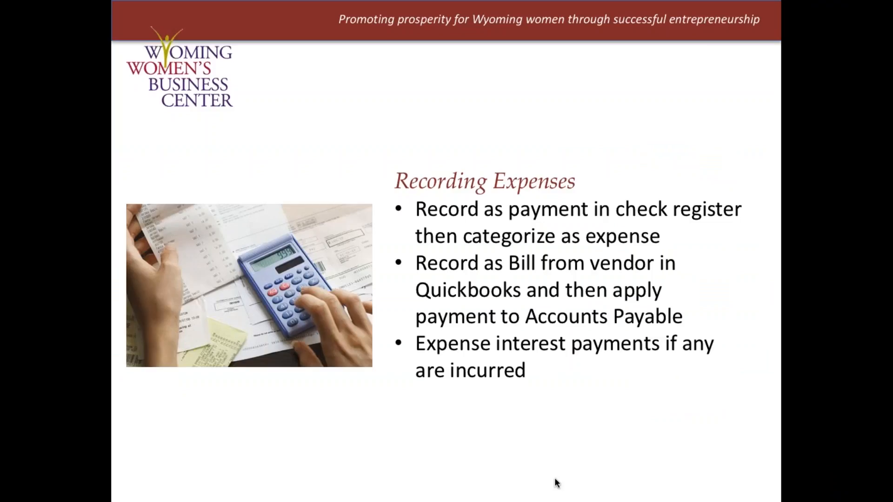
{"action": "left_click", "coordinate": [622, 310]}
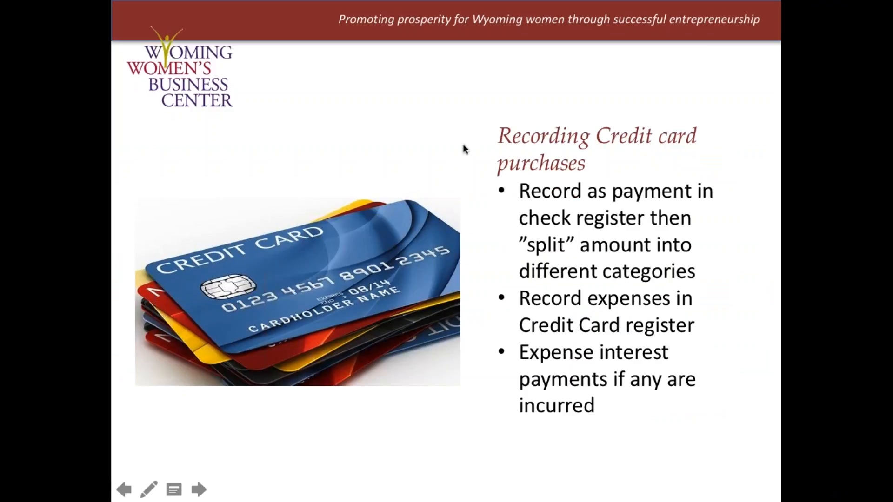
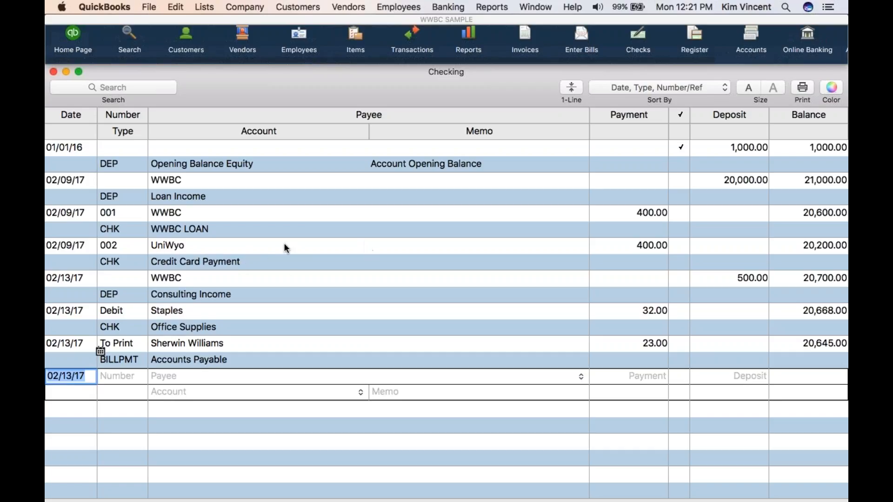
Change the account on UniWyo check 002 in the Checking register to Credit Card
{"action": "left_click", "coordinate": [268, 268]}
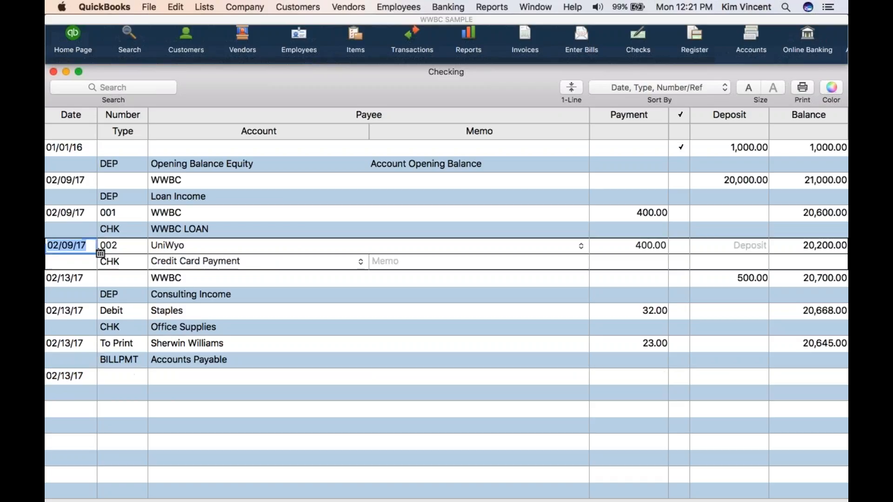
{"action": "left_click", "coordinate": [360, 260]}
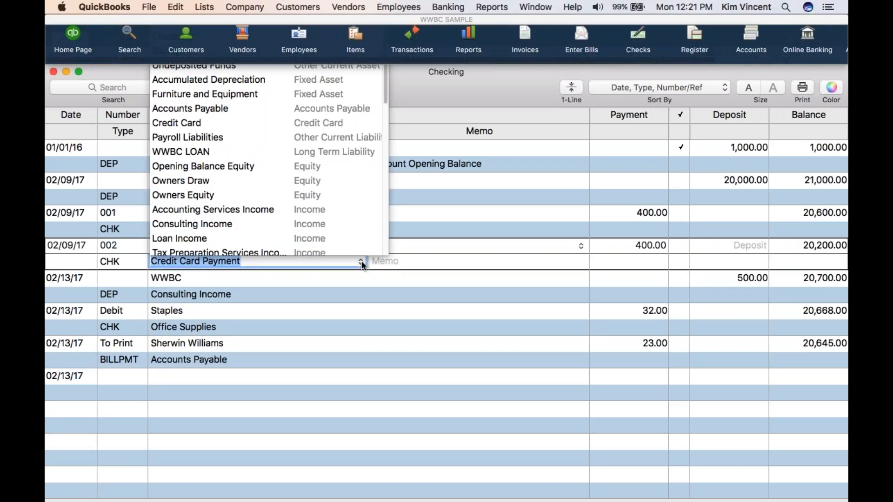
{"action": "left_click", "coordinate": [325, 122]}
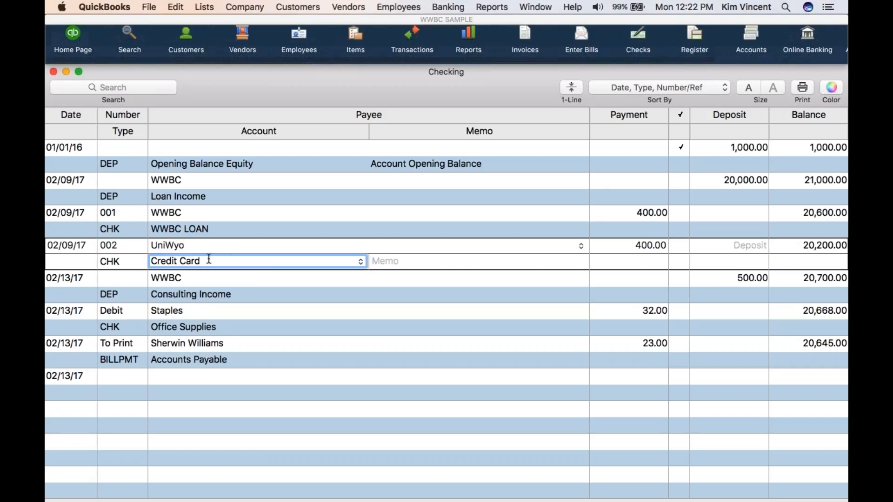
{"action": "left_click_drag", "start_coordinate": [209, 259], "coordinate": [142, 262]}
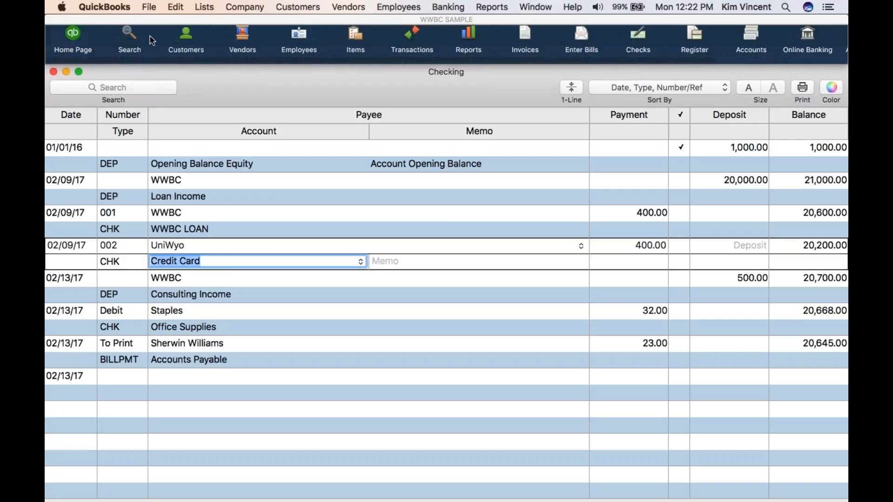
Rearrange the toolbar and Checking register windows so the register's lower controls and ending balance are visible
{"action": "left_click_drag", "start_coordinate": [169, 19], "coordinate": [411, 53]}
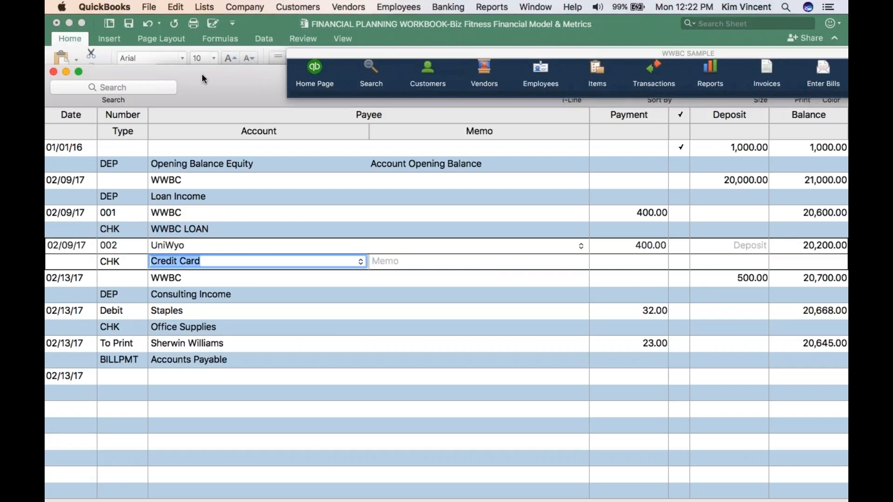
{"action": "left_click_drag", "start_coordinate": [202, 79], "coordinate": [189, 112]}
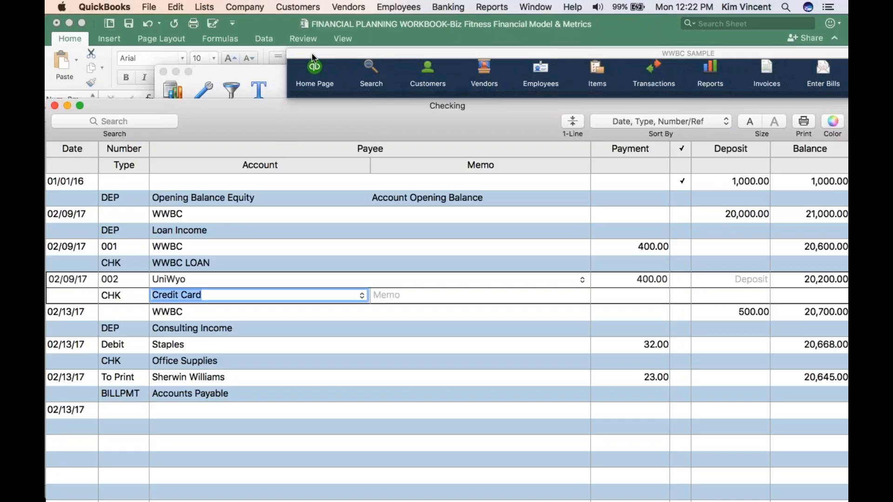
{"action": "left_click_drag", "start_coordinate": [311, 52], "coordinate": [319, 217]}
{"action": "double_click", "coordinate": [251, 105]}
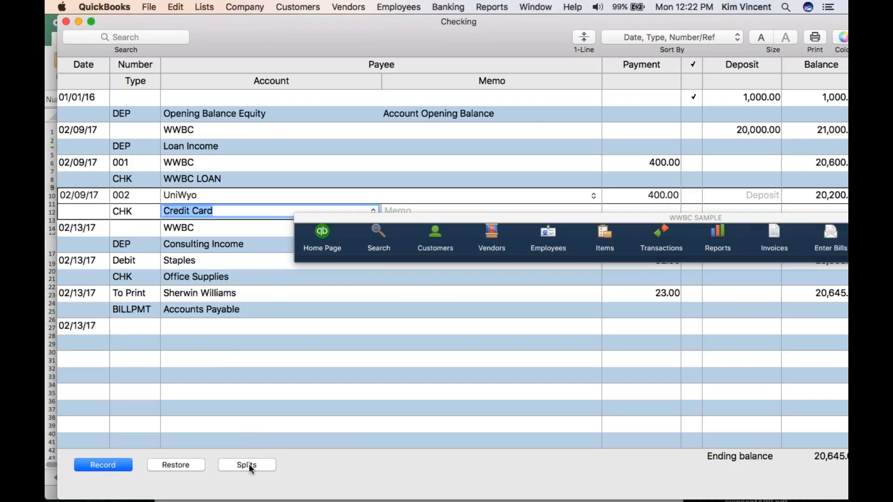
Open the splits for the UniWyo check and allocate 100.00 to Office Supplies
{"action": "left_click", "coordinate": [247, 464]}
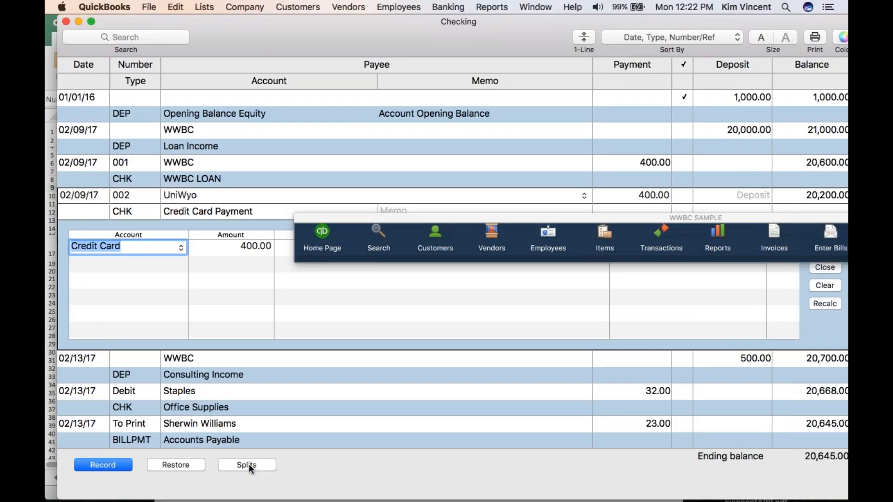
{"action": "type", "text": "office Supplies"}
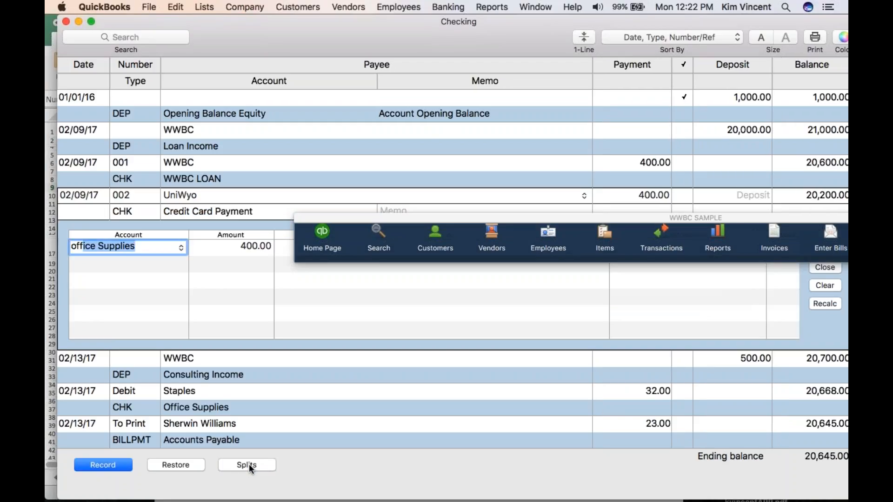
{"action": "key", "text": "Tab"}
{"action": "type", "text": "1000"}
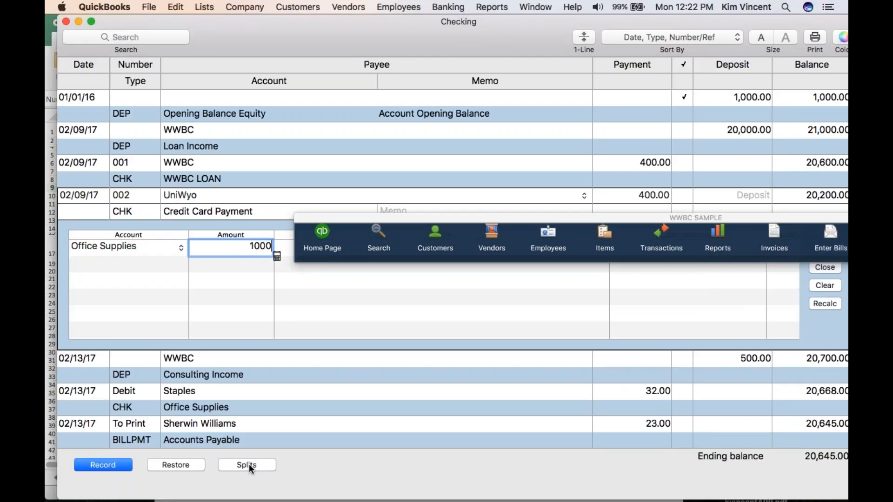
{"action": "key", "text": "Tab"}
{"action": "key", "text": "shift+Tab"}
{"action": "key", "text": "BackSpace"}
{"action": "type", "text": "100"}
{"action": "key", "text": "Tab"}
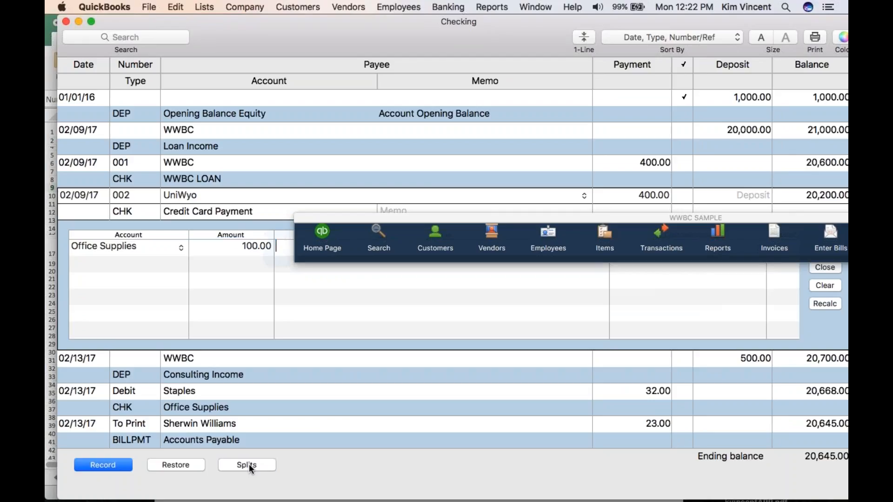
{"action": "key", "text": "Tab"}
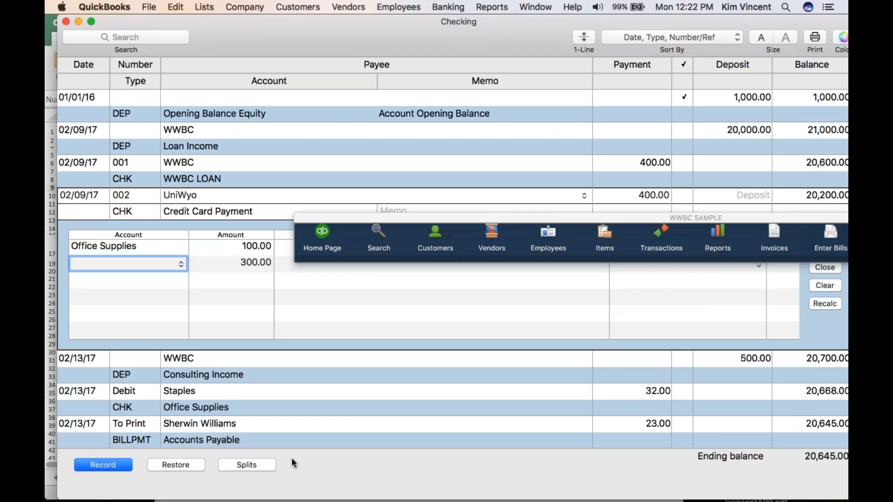
Move the toolbar clear of the split lines and assign the remaining 300.00 to Supplies
{"action": "left_click_drag", "start_coordinate": [379, 214], "coordinate": [358, 18]}
{"action": "type", "text": "supplies"}
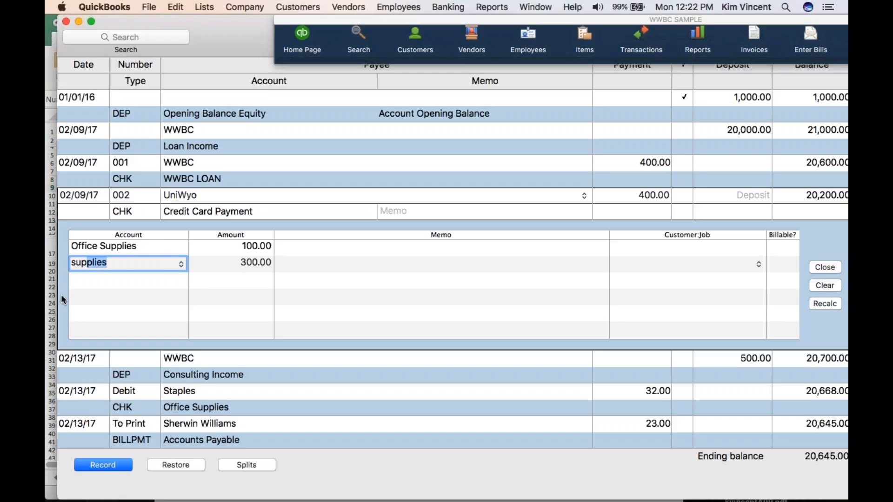
{"action": "key", "text": "Tab"}
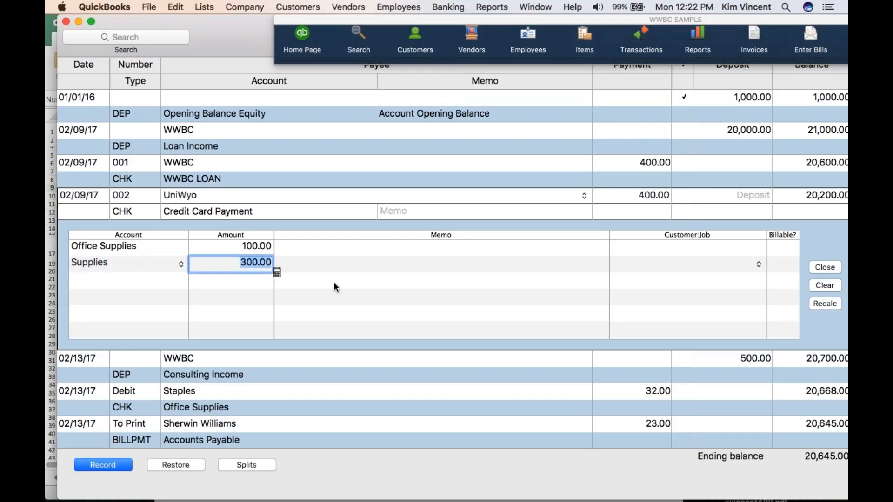
Enter the memo "network supplies" on the Office Supplies split line, leaving the Supplies line without a memo
{"action": "left_click", "coordinate": [649, 246]}
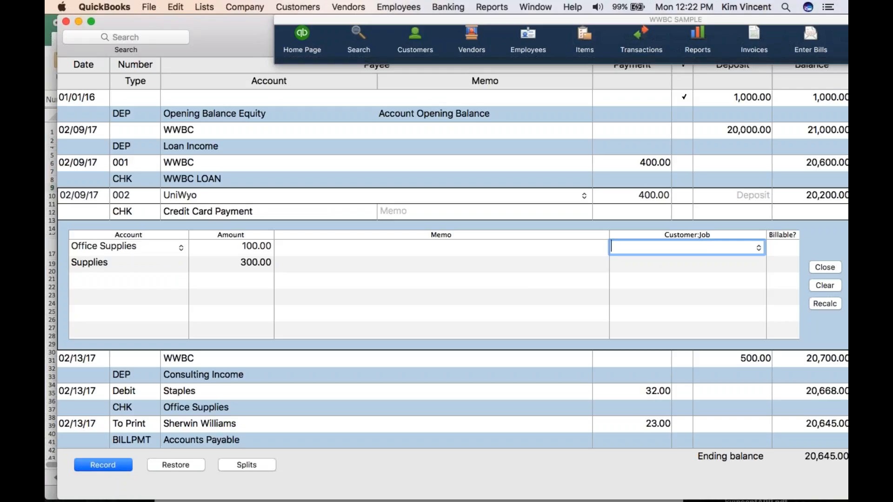
{"action": "left_click", "coordinate": [314, 246]}
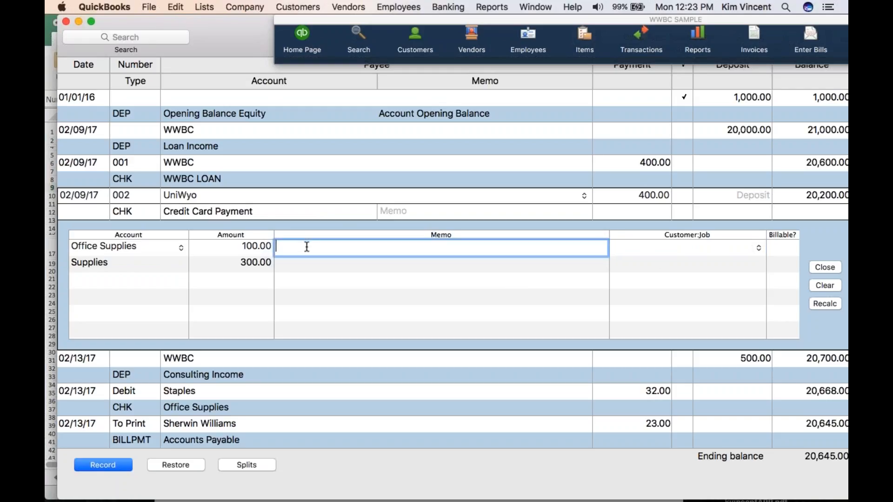
{"action": "type", "text": "network equipment"}
{"action": "key", "text": "BackSpace"}
{"action": "key", "text": "BackSpace"}
{"action": "key", "text": "BackSpace"}
{"action": "key", "text": "BackSpace"}
{"action": "key", "text": "BackSpace"}
{"action": "key", "text": "BackSpace"}
{"action": "key", "text": "BackSpace"}
{"action": "key", "text": "BackSpace"}
{"action": "key", "text": "BackSpace"}
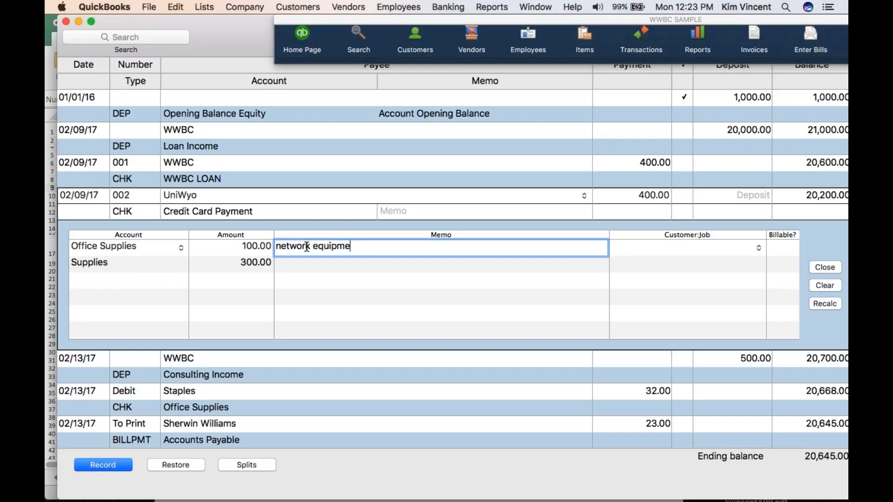
{"action": "type", "text": "supplies"}
{"action": "key", "text": "Tab"}
{"action": "key", "text": "Tab"}
{"action": "key", "text": "Tab"}
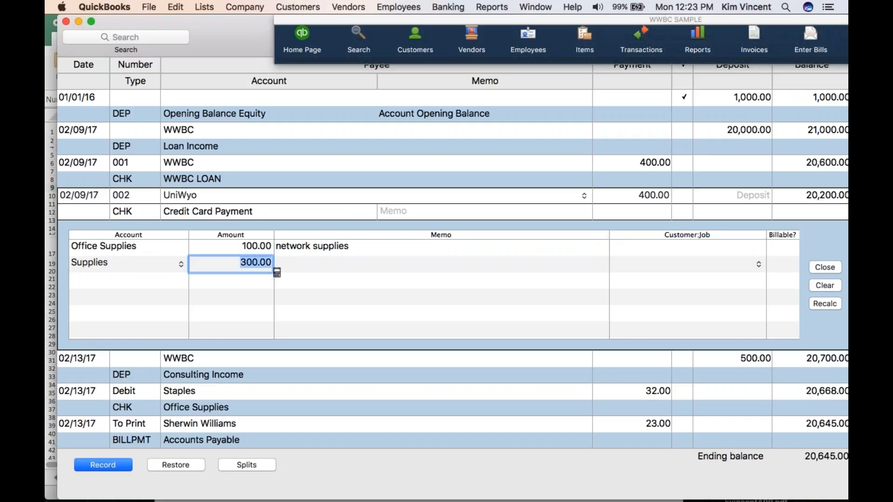
{"action": "key", "text": "Tab"}
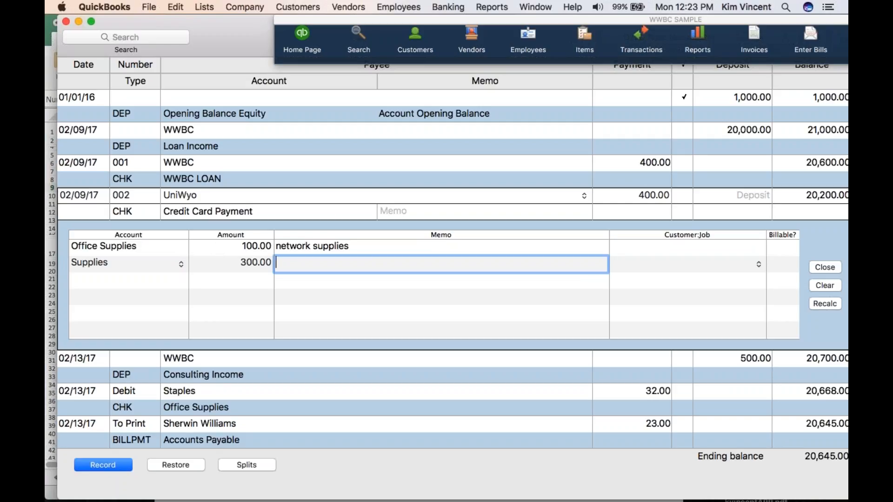
{"action": "left_click", "coordinate": [160, 247]}
{"action": "left_click", "coordinate": [159, 266]}
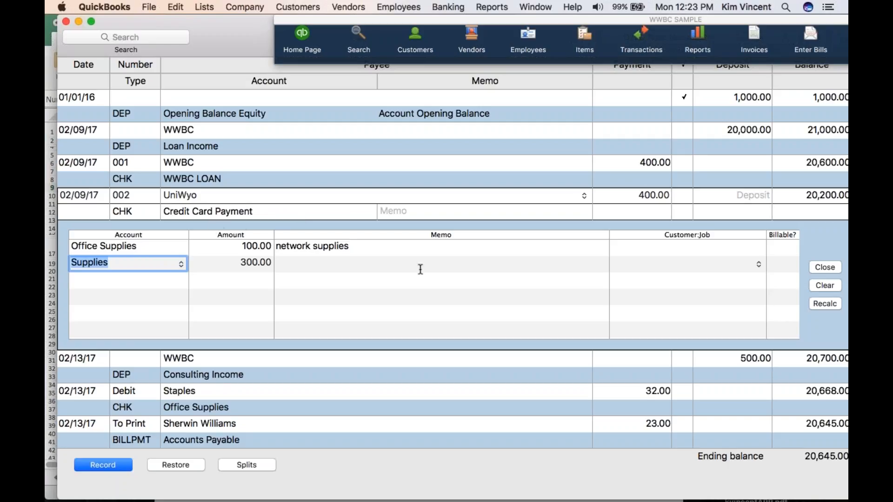
Clear the split lines, restore the original UniWyo transaction, and set its split account to Credit Card for the full 400.00
{"action": "left_click", "coordinate": [820, 285]}
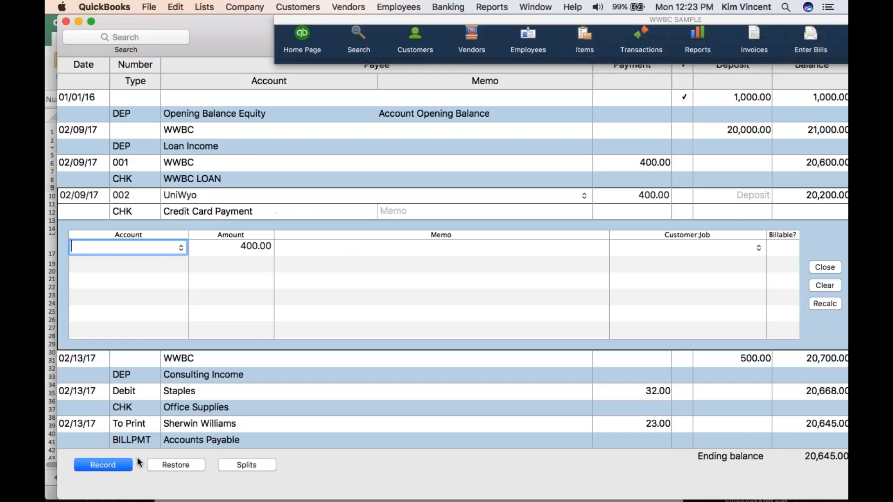
{"action": "left_click", "coordinate": [178, 459]}
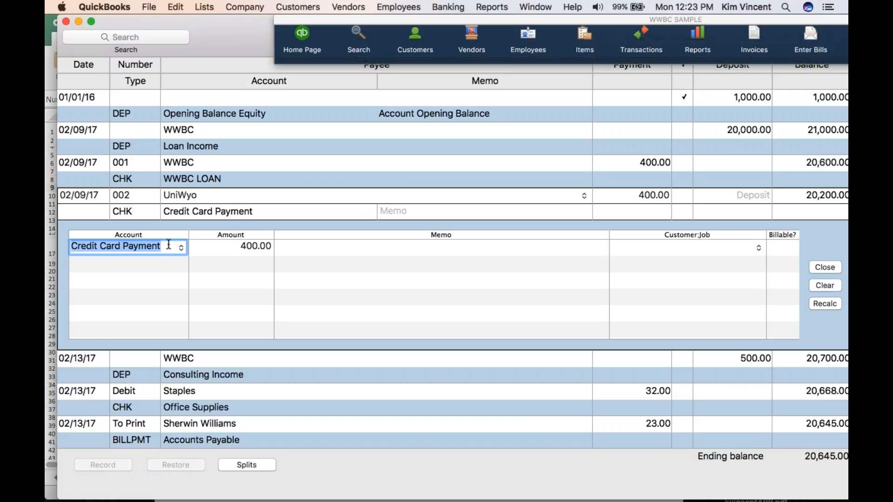
{"action": "type", "text": "Credit Card"}
{"action": "key", "text": "Tab"}
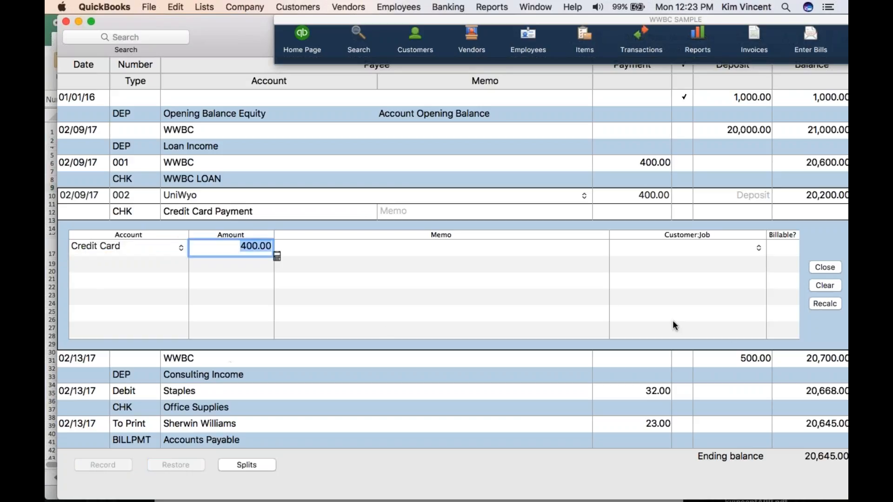
{"action": "left_click", "coordinate": [821, 265]}
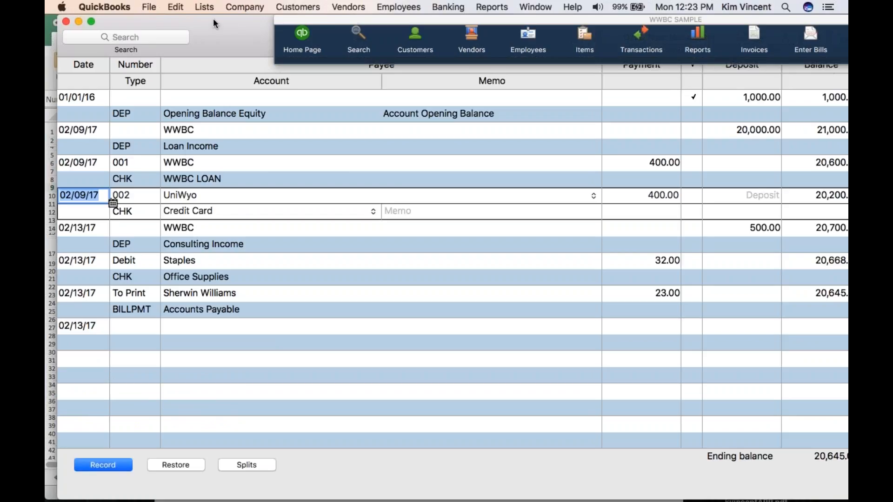
Examine the Credit Card and WWBC LOAN balances in the chart of accounts, then return to the Checking register
{"action": "left_click", "coordinate": [204, 6]}
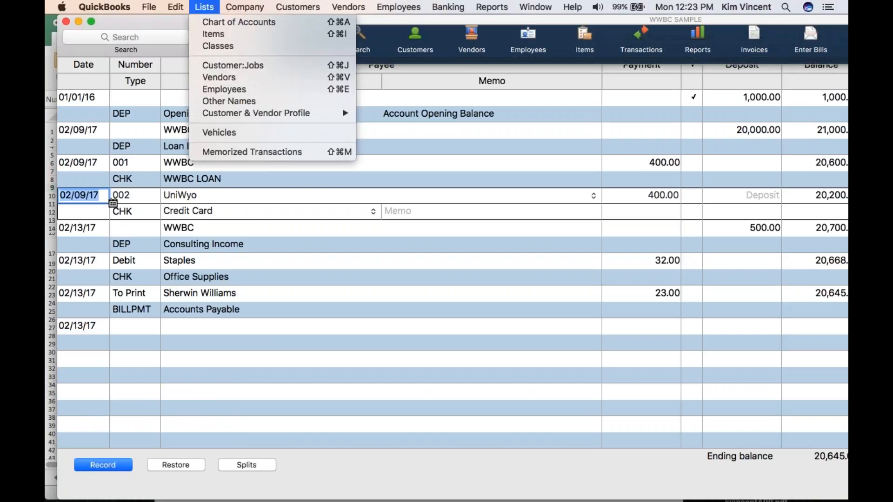
{"action": "left_click", "coordinate": [200, 23]}
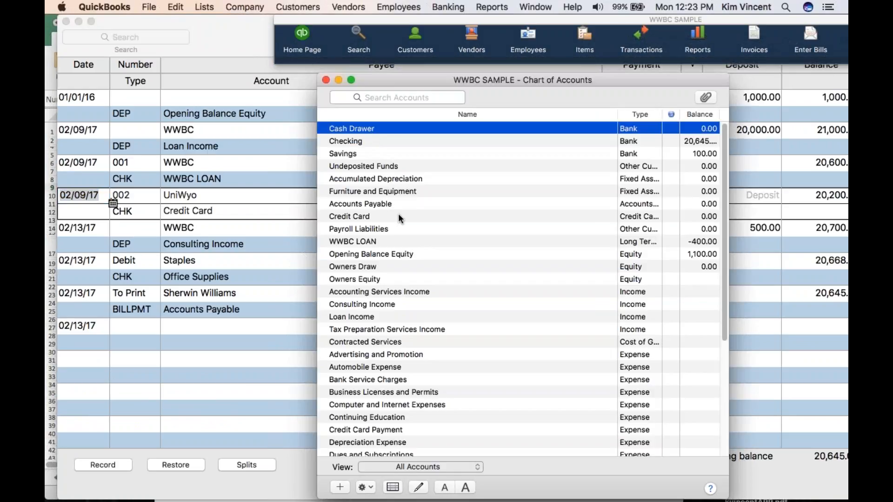
{"action": "left_click", "coordinate": [408, 217]}
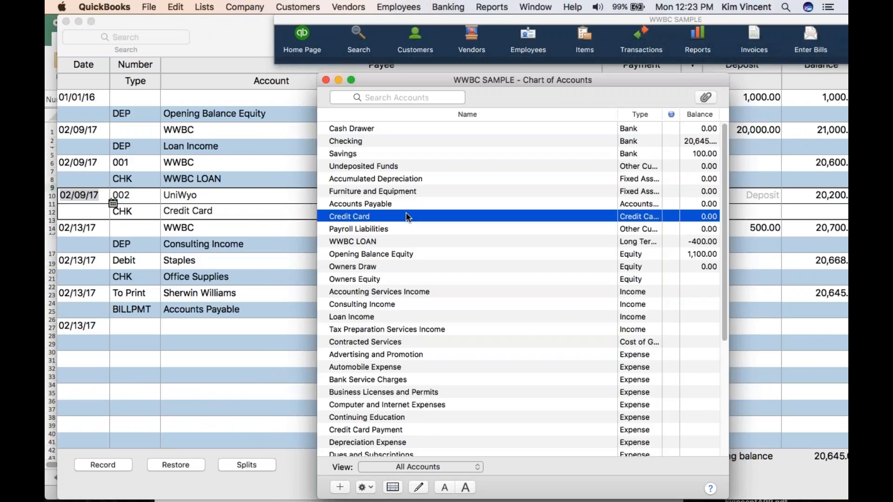
{"action": "left_click", "coordinate": [409, 241]}
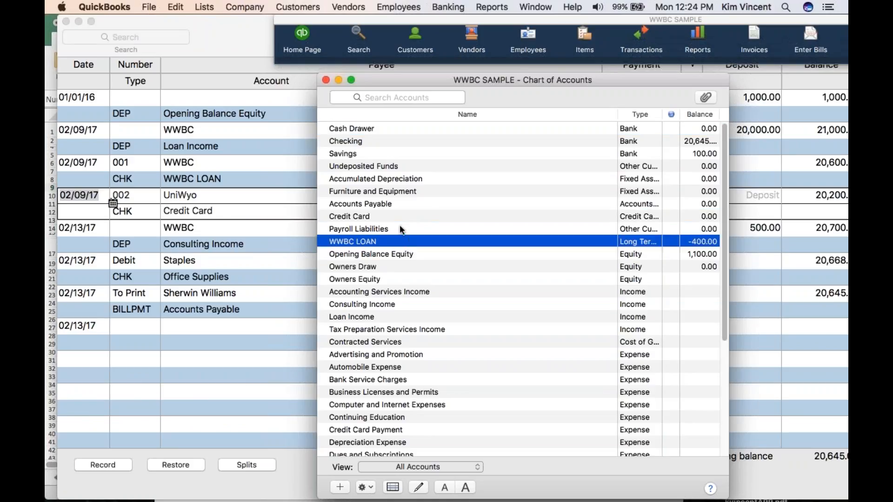
{"action": "scroll", "coordinate": [350, 233], "scroll_direction": "down", "scroll_amount": 3}
{"action": "left_click", "coordinate": [90, 210]}
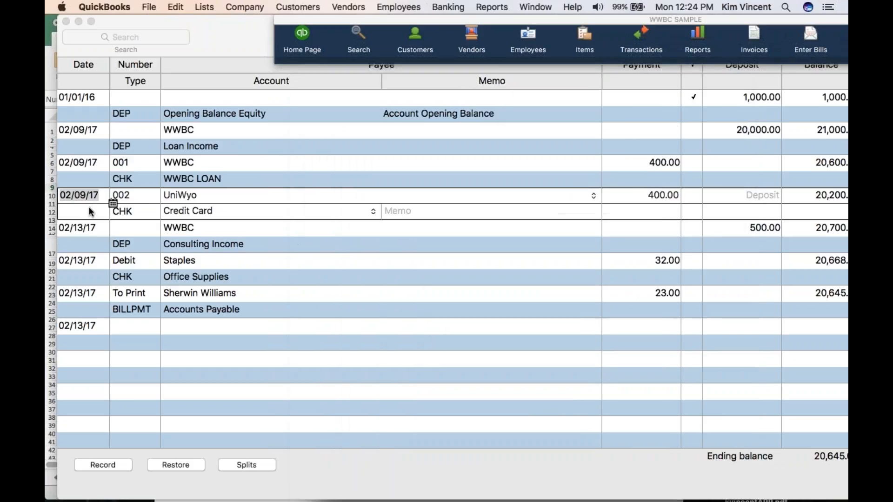
Record the changed UniWyo check and reopen the chart of accounts
{"action": "left_click", "coordinate": [95, 466]}
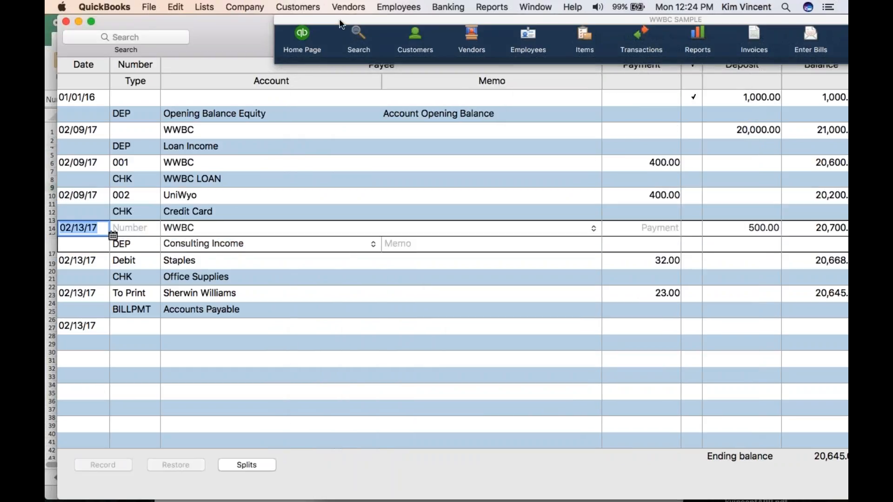
{"action": "left_click", "coordinate": [205, 7]}
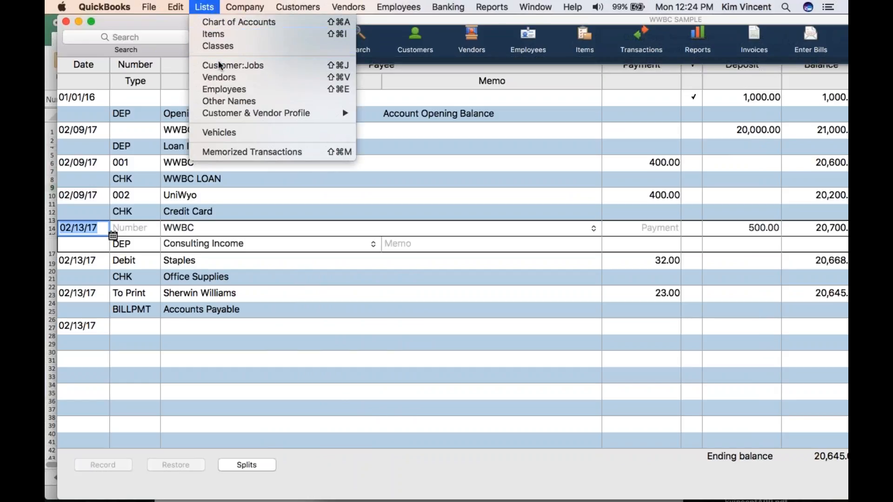
{"action": "left_click", "coordinate": [242, 22]}
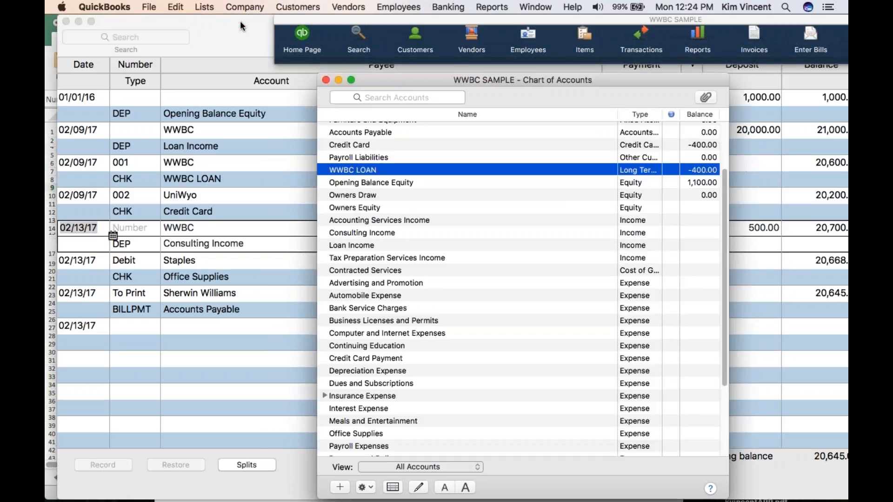
Open the Credit Card register and record a 100.00 Staples charge dated 02/01/17 to Office Supplies
{"action": "left_click", "coordinate": [519, 143]}
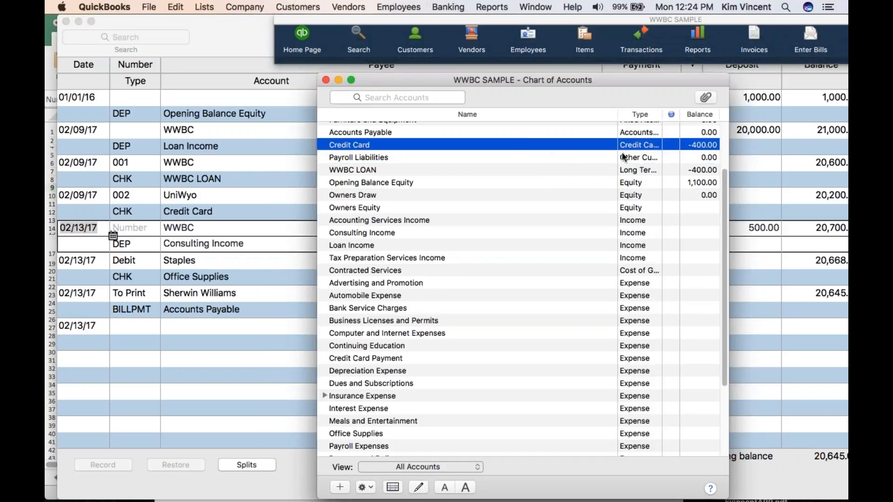
{"action": "double_click", "coordinate": [442, 144]}
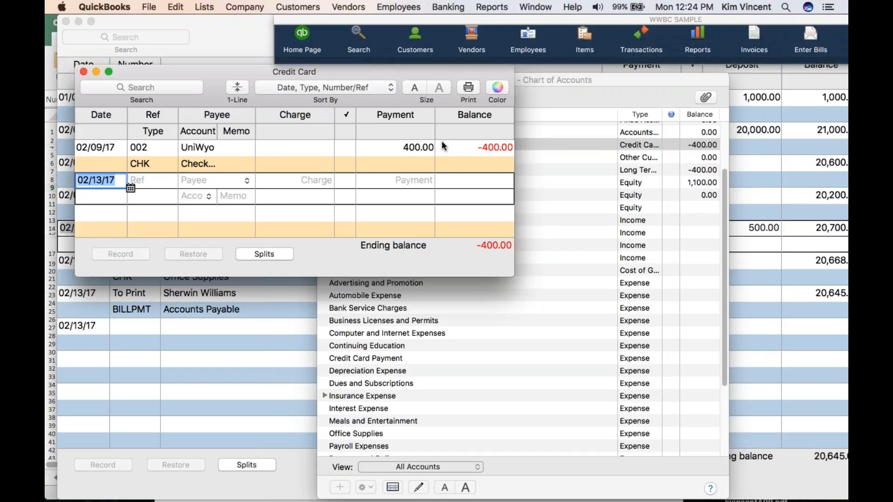
{"action": "type", "text": "2/1/17"}
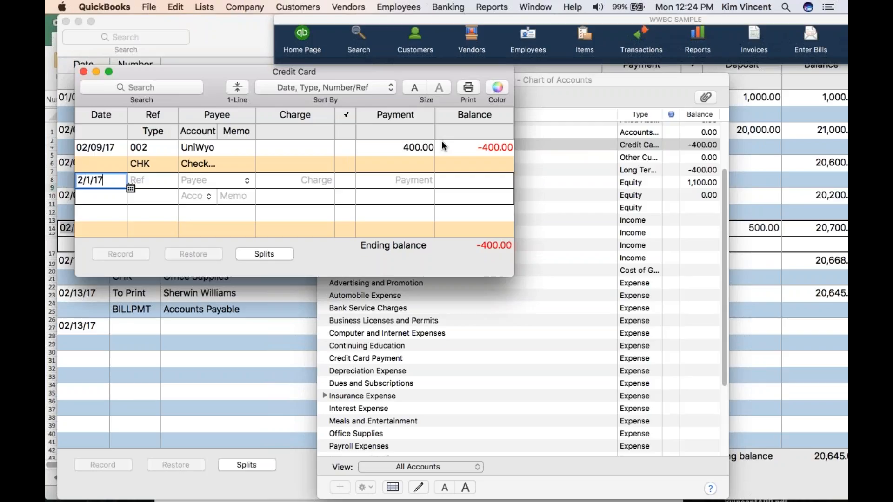
{"action": "key", "text": "Tab"}
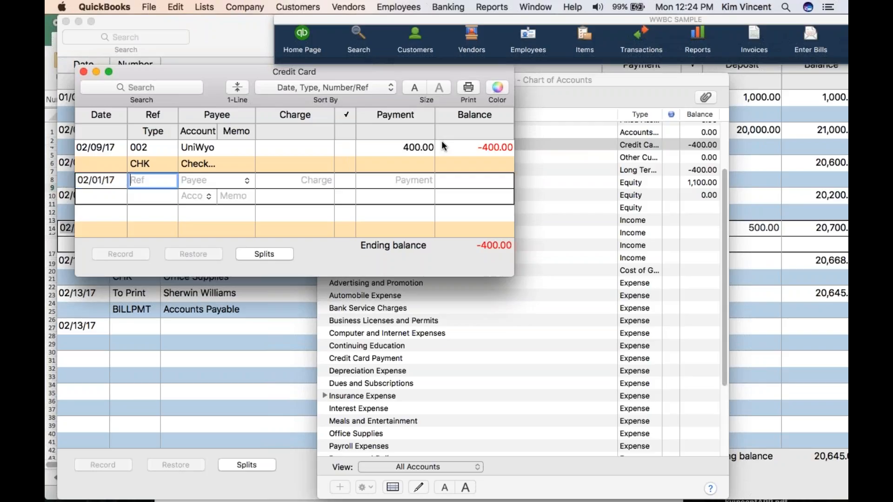
{"action": "key", "text": "Tab"}
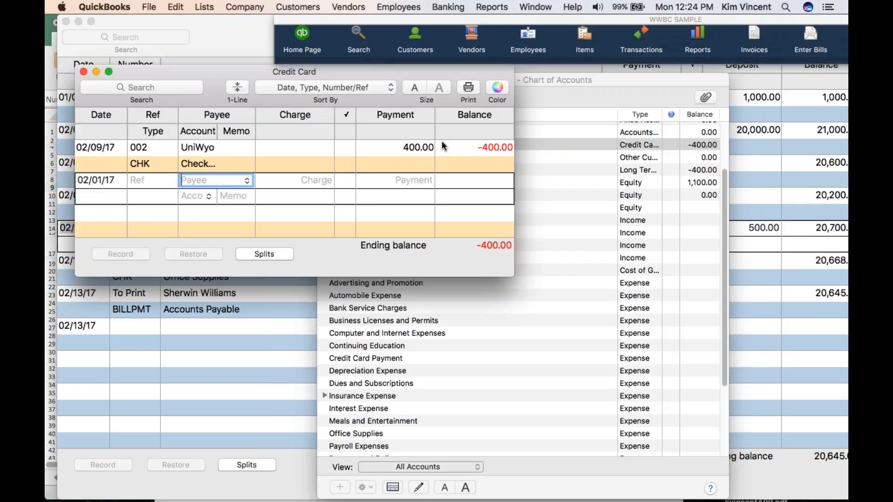
{"action": "type", "text": "staples"}
{"action": "key", "text": "Tab"}
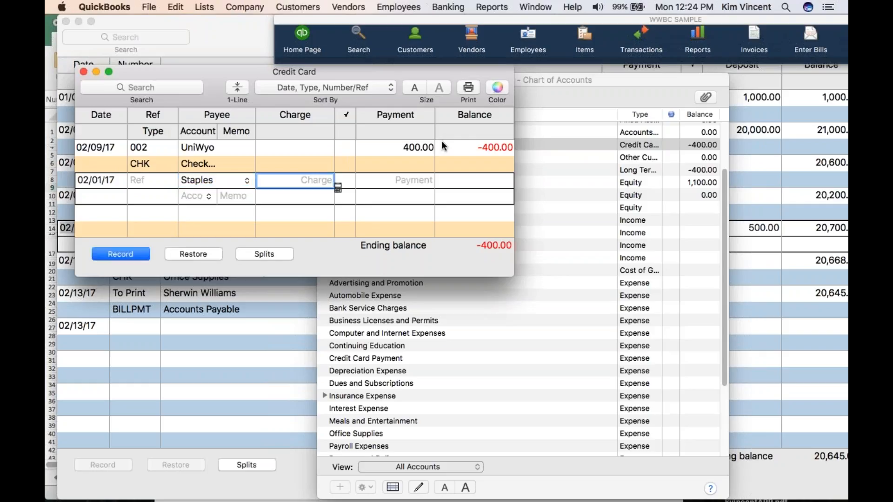
{"action": "type", "text": "100.00"}
{"action": "left_click", "coordinate": [194, 196]}
{"action": "type", "text": "offic"}
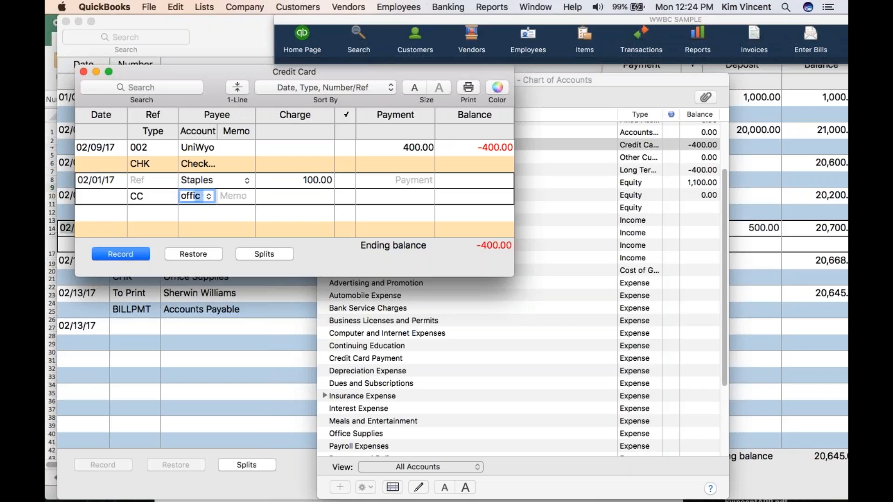
{"action": "left_click", "coordinate": [117, 256]}
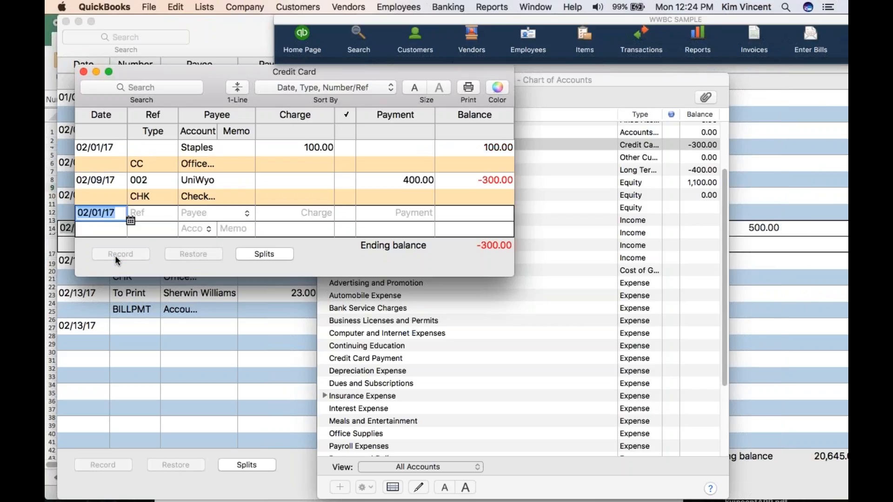
Start another credit card charge dated 02/01/17 with Sherwin Williams as the payee, leaving the reference blank
{"action": "key", "text": "Tab"}
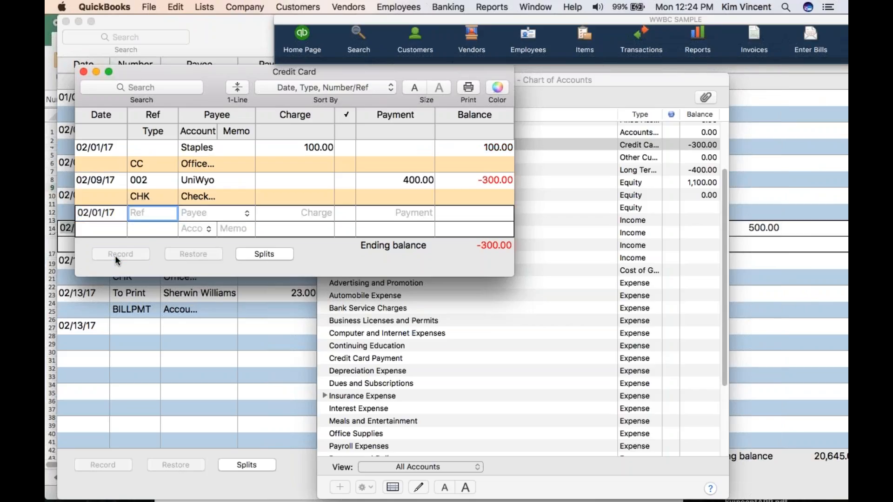
{"action": "type", "text": "sher"}
{"action": "key", "text": "BackSpace"}
{"action": "key", "text": "BackSpace"}
{"action": "key", "text": "BackSpace"}
{"action": "key", "text": "BackSpace"}
{"action": "key", "text": "Tab"}
{"action": "type", "text": "W"}
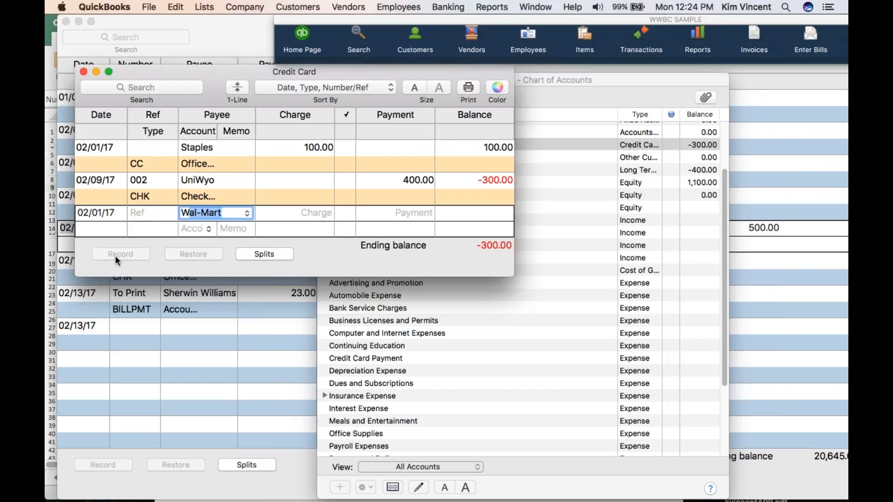
{"action": "key", "text": "BackSpace"}
{"action": "type", "text": "Sher"}
{"action": "key", "text": "BackSpace"}
{"action": "key", "text": "BackSpace"}
{"action": "key", "text": "BackSpace"}
{"action": "key", "text": "BackSpace"}
{"action": "key", "text": "BackSpace"}
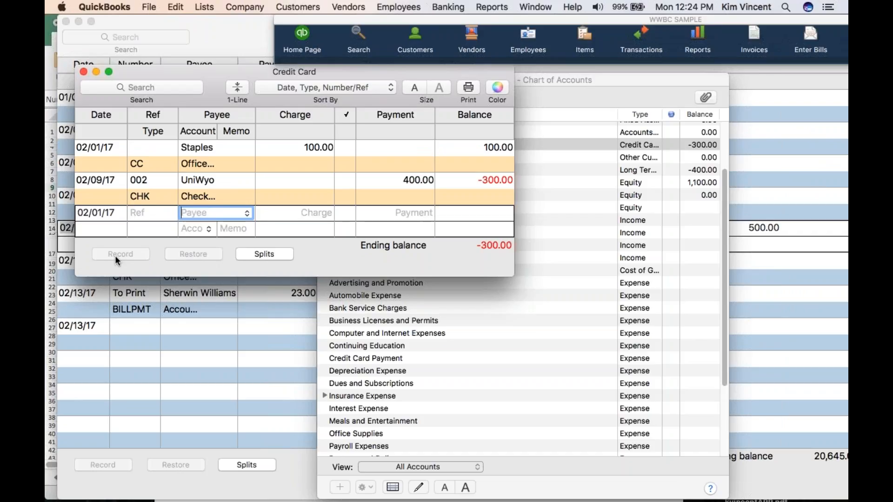
{"action": "type", "text": "Sherwin"}
{"action": "key", "text": "Tab"}
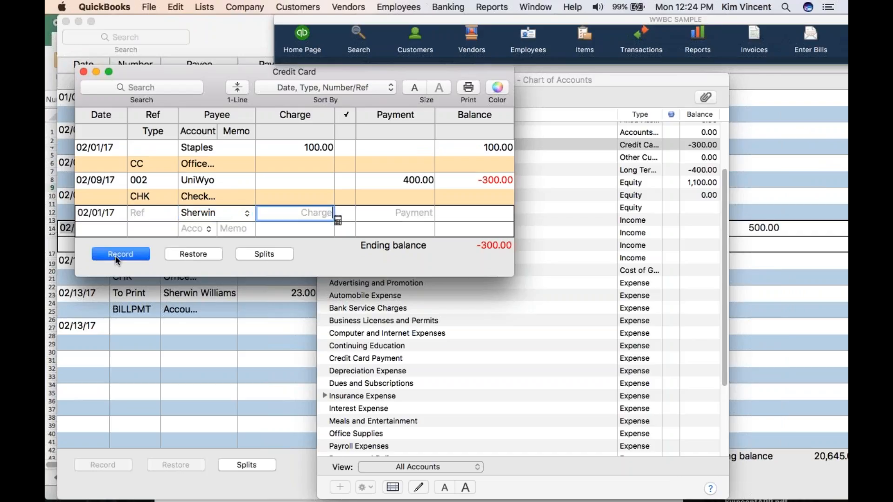
Enter a charge of 300.00 to the Supplies account for Sherwin Williams and record it
{"action": "type", "text": "300.00"}
{"action": "left_click", "coordinate": [194, 228]}
{"action": "type", "text": "off"}
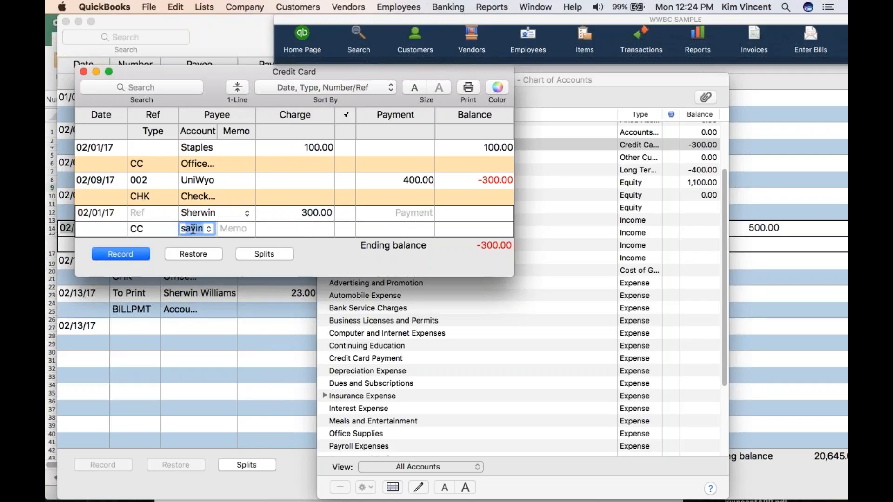
{"action": "left_click", "coordinate": [118, 254]}
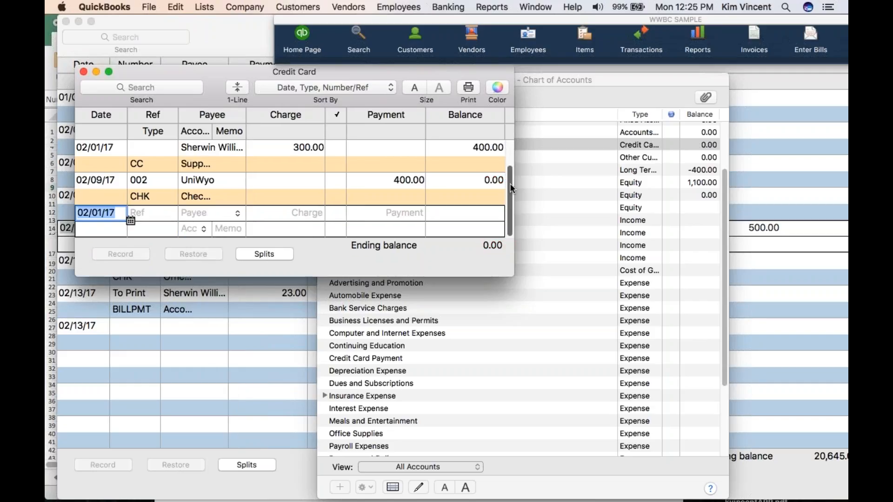
Change the Staples charge in the Credit Card register to 600.00 and record the edit
{"action": "left_click_drag", "start_coordinate": [510, 183], "coordinate": [507, 143]}
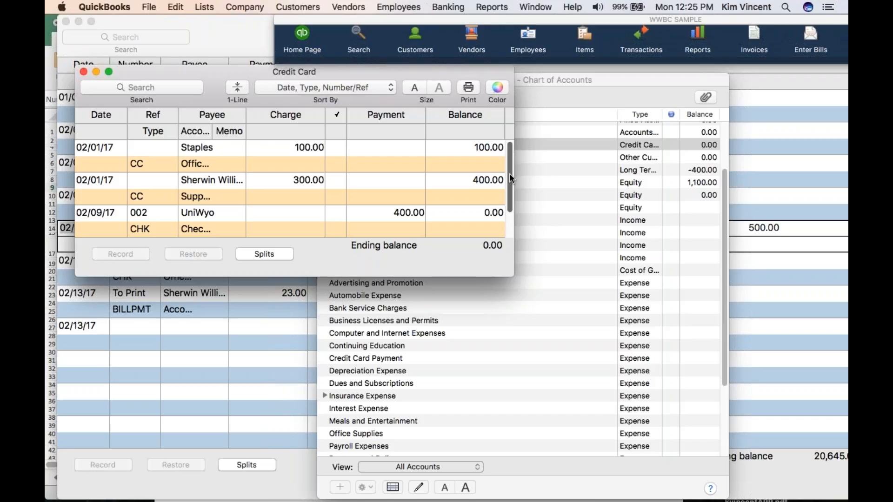
{"action": "left_click_drag", "start_coordinate": [510, 180], "coordinate": [510, 218]}
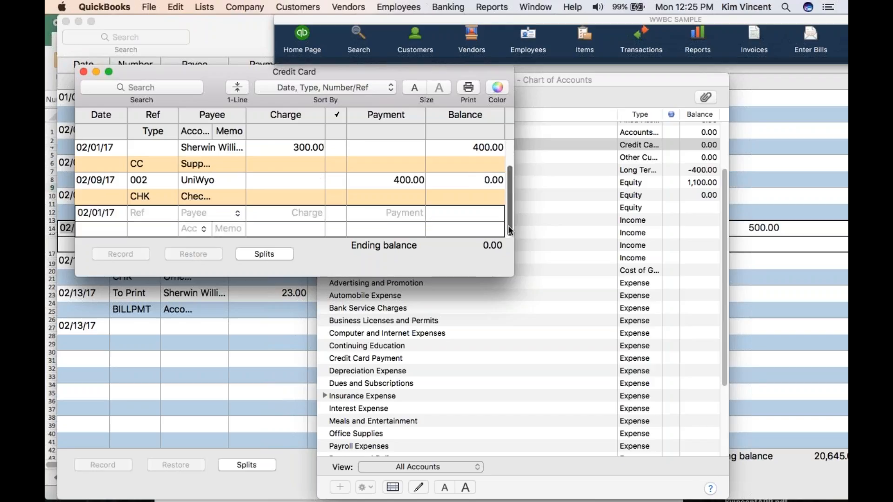
{"action": "scroll", "coordinate": [511, 212], "scroll_direction": "up", "scroll_amount": 2}
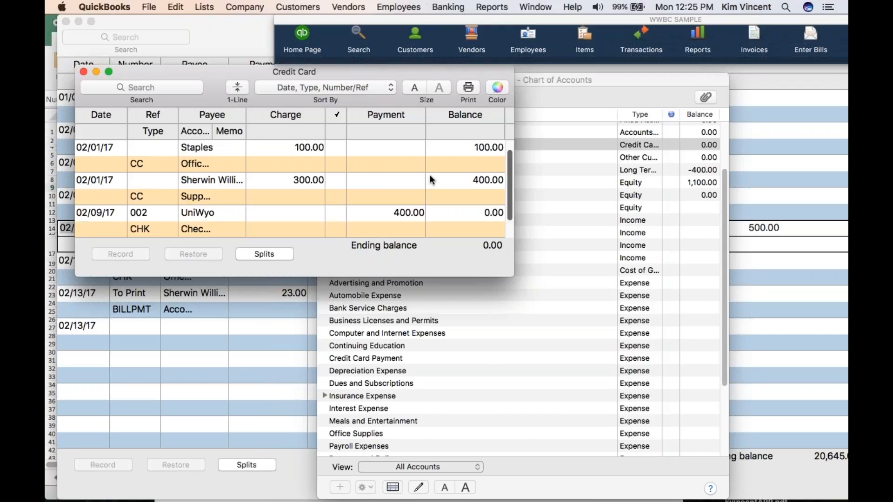
{"action": "left_click", "coordinate": [294, 149]}
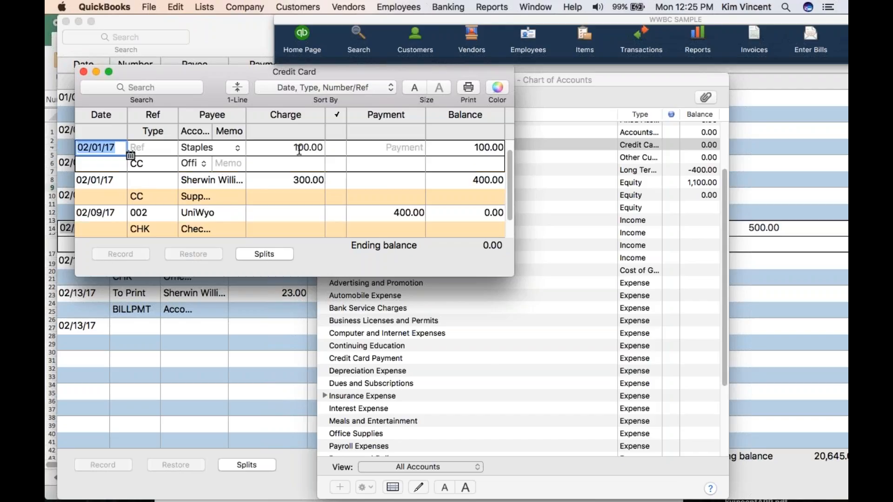
{"action": "key", "text": "BackSpace"}
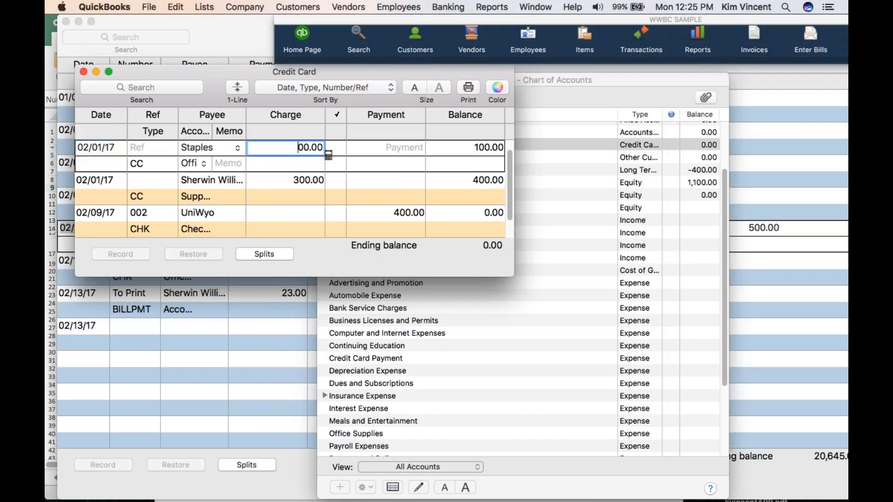
{"action": "type", "text": "6"}
{"action": "key", "text": "Tab"}
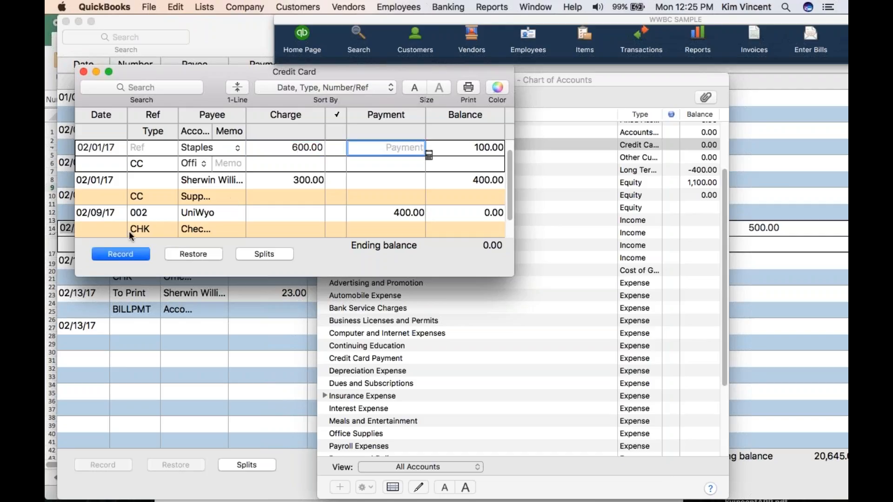
{"action": "left_click", "coordinate": [122, 255]}
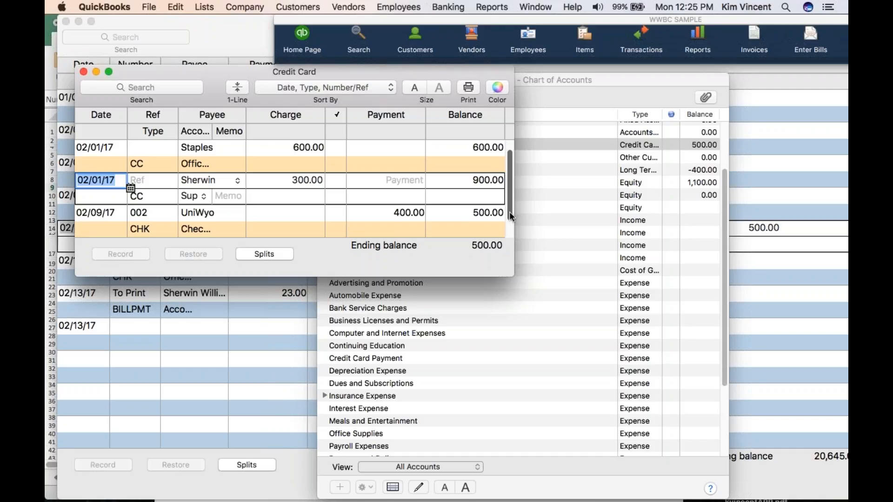
Start a new Credit Card register entry dated 02/09/17 with Chase as the payee
{"action": "left_click_drag", "start_coordinate": [509, 219], "coordinate": [508, 233]}
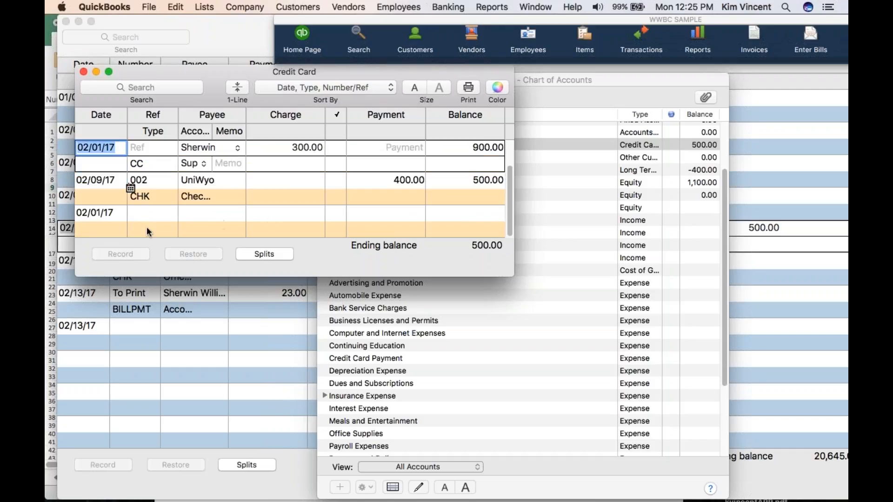
{"action": "left_click", "coordinate": [118, 213]}
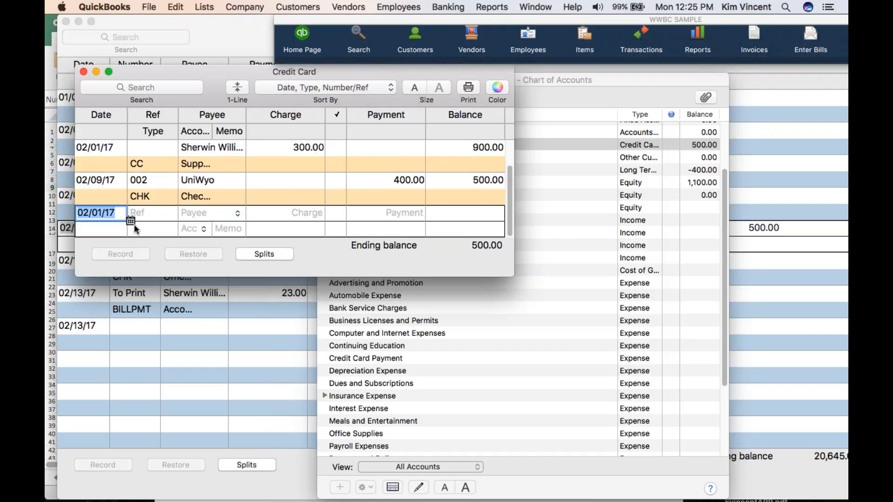
{"action": "left_click", "coordinate": [131, 222]}
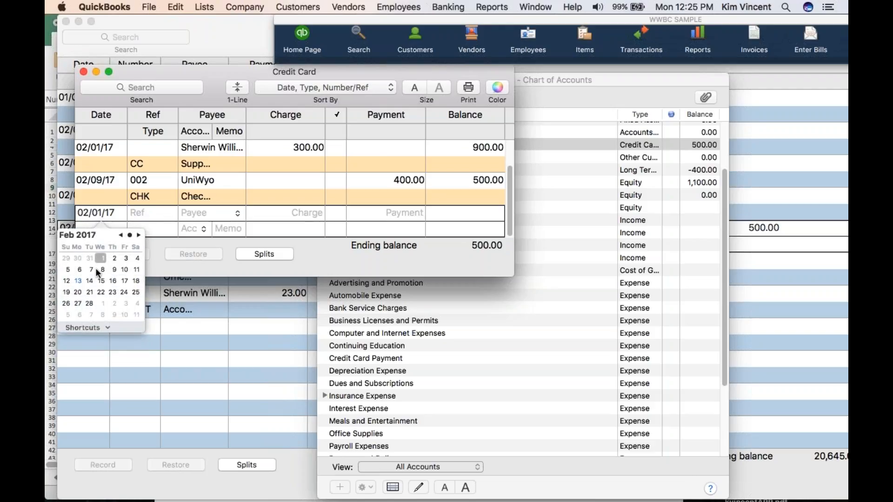
{"action": "left_click", "coordinate": [115, 270]}
{"action": "key", "text": "Tab"}
{"action": "key", "text": "Tab"}
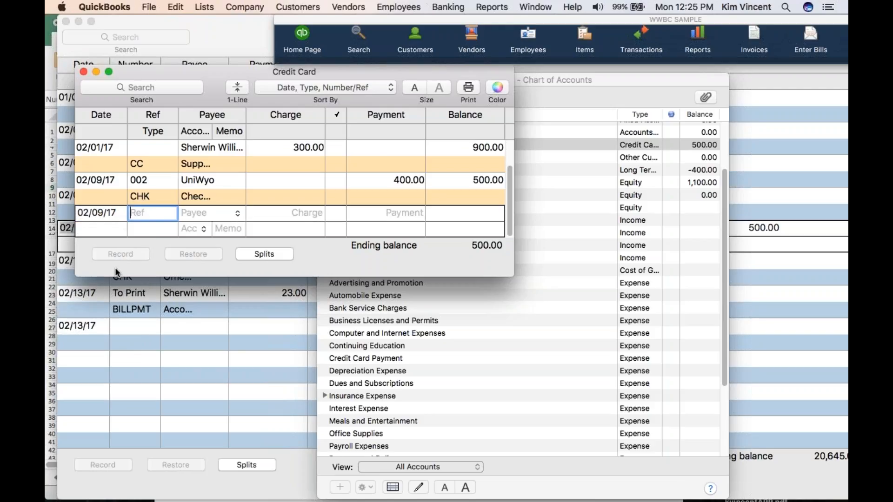
{"action": "type", "text": "Chase"}
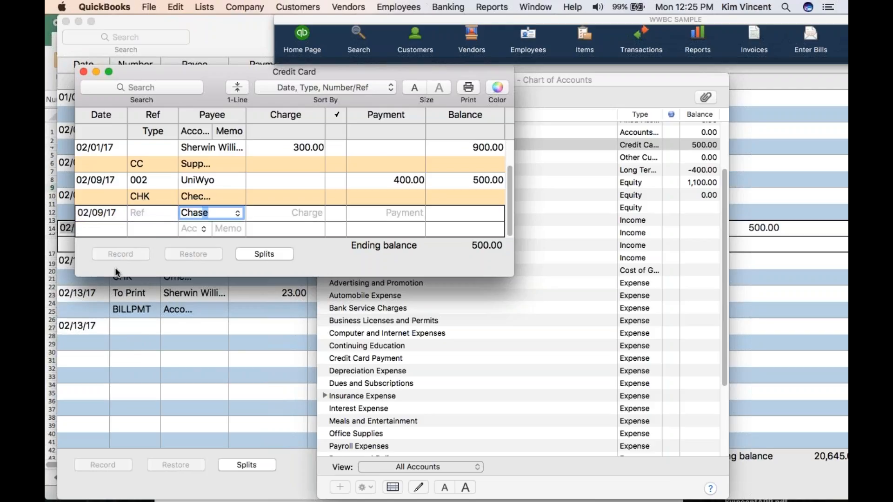
{"action": "key", "text": "Tab"}
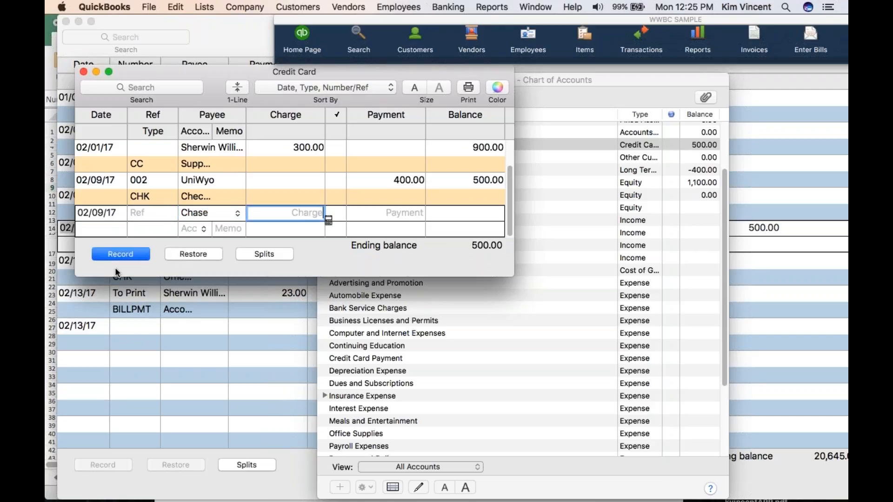
Enter the Chase charge as 12.00 to Interest Expense and record it
{"action": "type", "text": "12.00"}
{"action": "key", "text": "Tab"}
{"action": "key", "text": "Tab"}
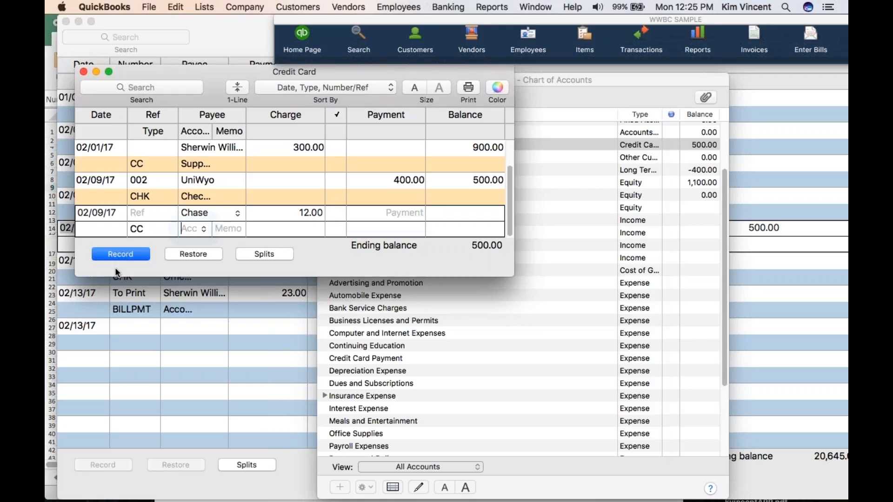
{"action": "type", "text": "inste"}
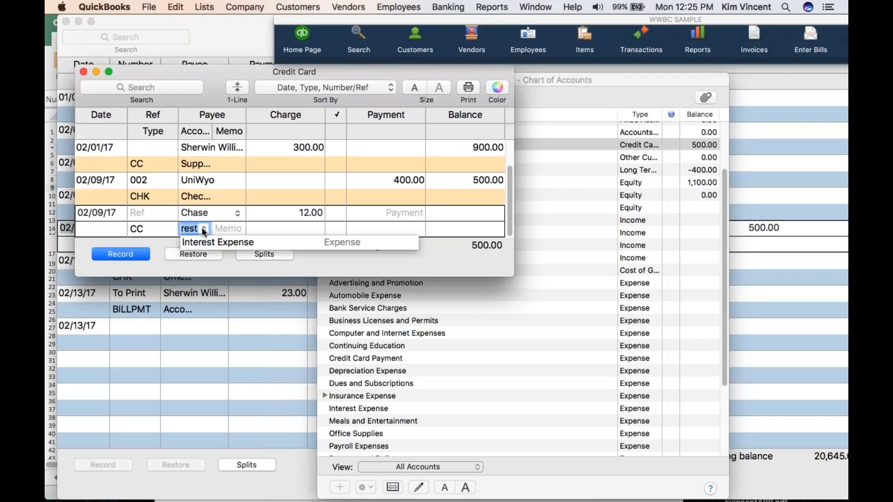
{"action": "left_click", "coordinate": [202, 242]}
{"action": "left_click", "coordinate": [124, 253]}
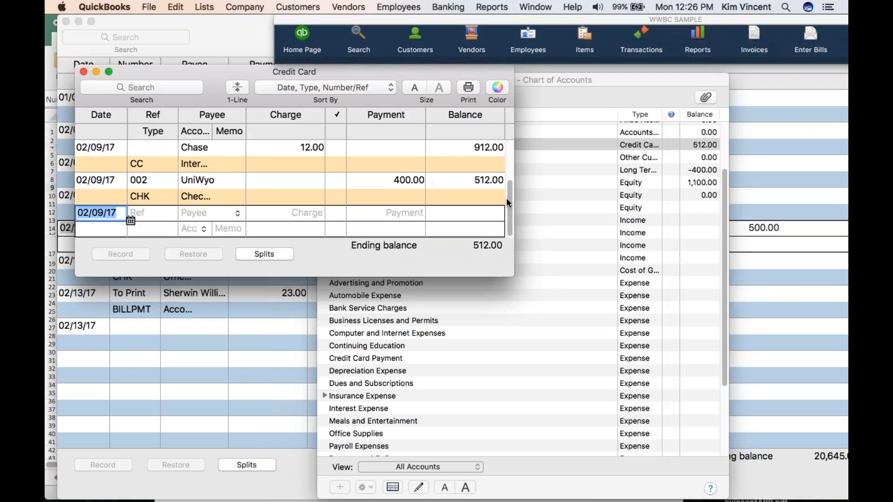
Review the Interest Expense, Office Supplies and Supplies amounts in the Profit and Loss Standard report, then close the report
{"action": "scroll", "coordinate": [509, 191], "scroll_direction": "up", "scroll_amount": 1}
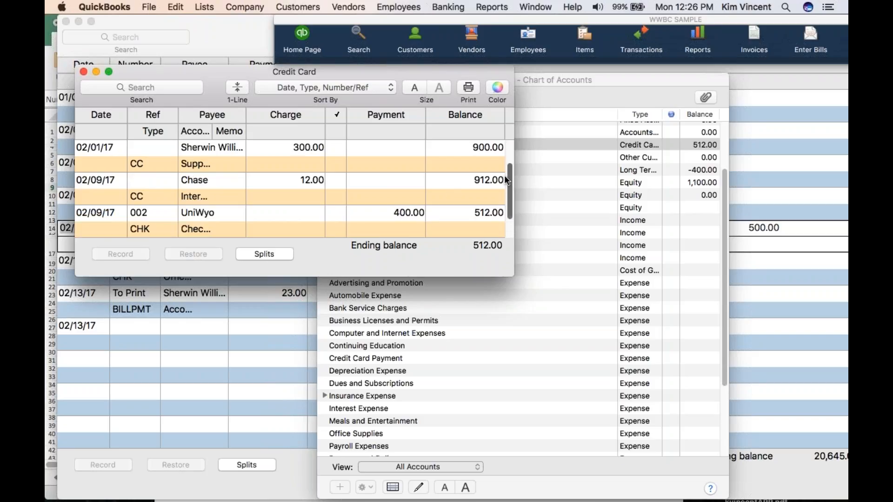
{"action": "left_click", "coordinate": [488, 10]}
{"action": "mouse_move", "coordinate": [535, 7]}
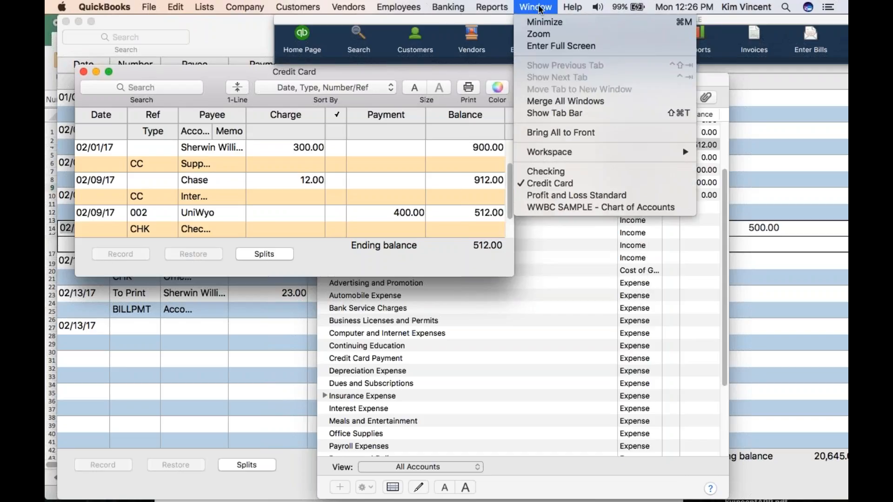
{"action": "left_click", "coordinate": [548, 195]}
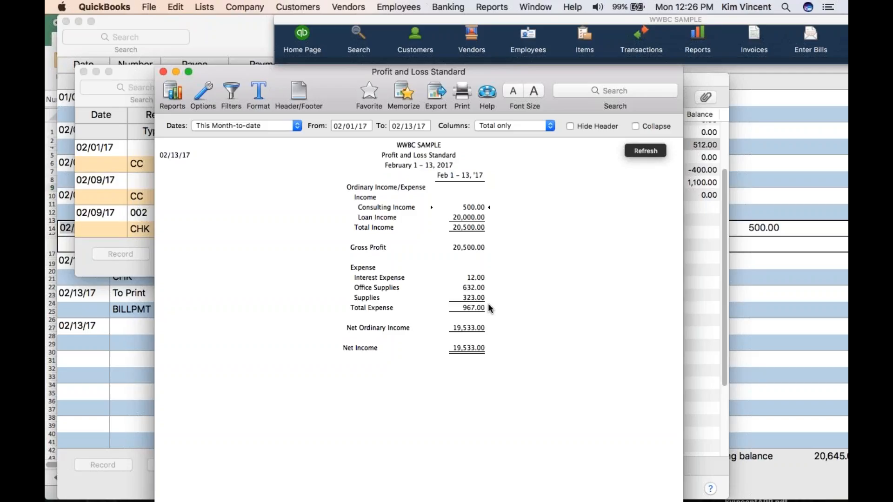
{"action": "left_click", "coordinate": [163, 72]}
Switch to the PowerPoint presentation and advance to the Loan Amortization Schedule slide
{"action": "mouse_move", "coordinate": [631, 499]}
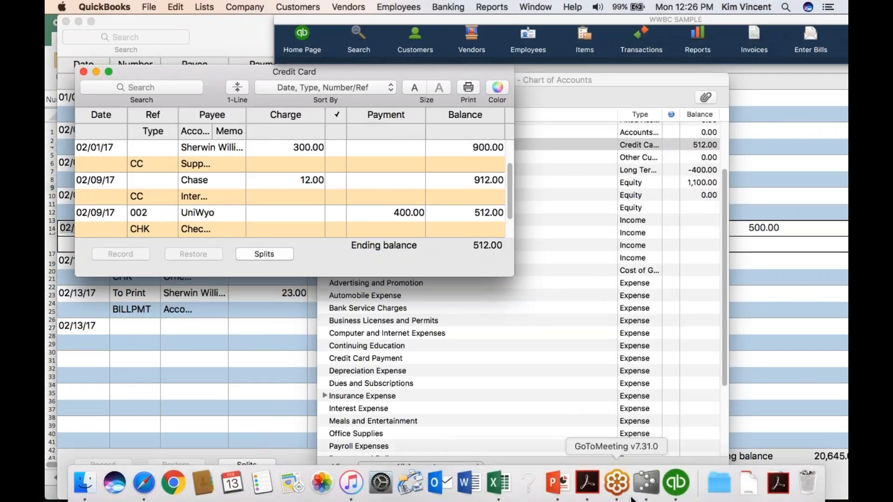
{"action": "left_click", "coordinate": [562, 483]}
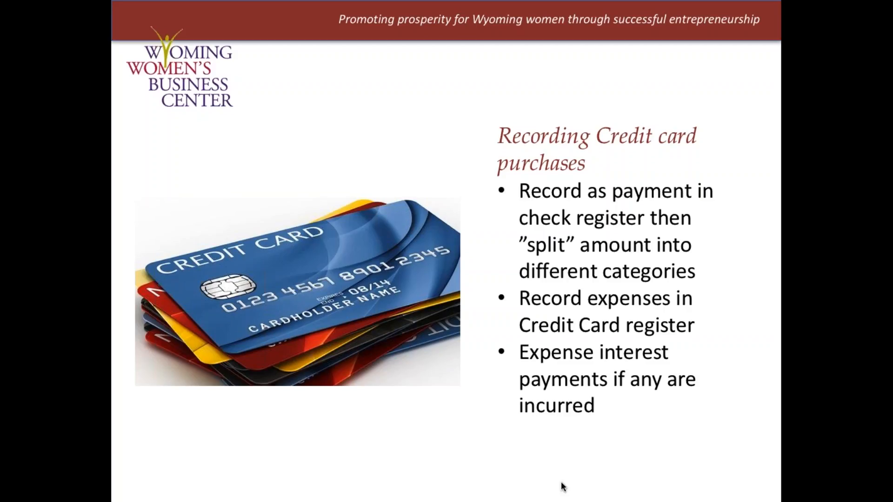
{"action": "key", "text": "Right"}
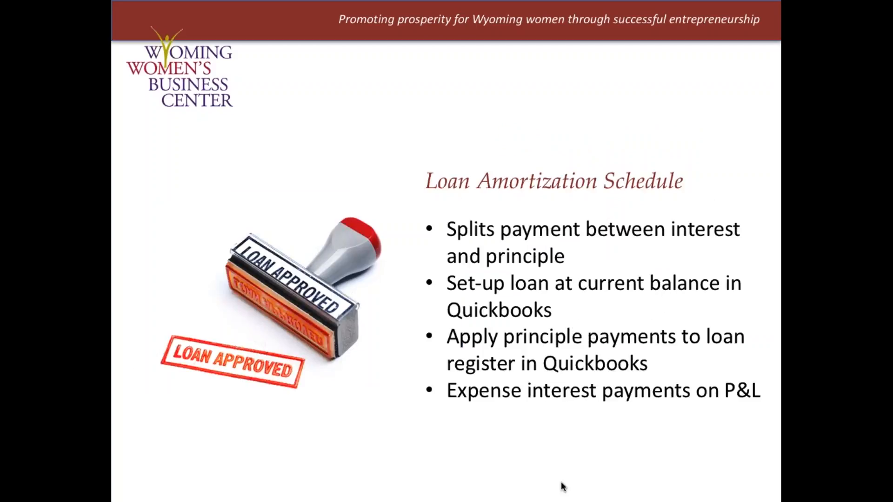
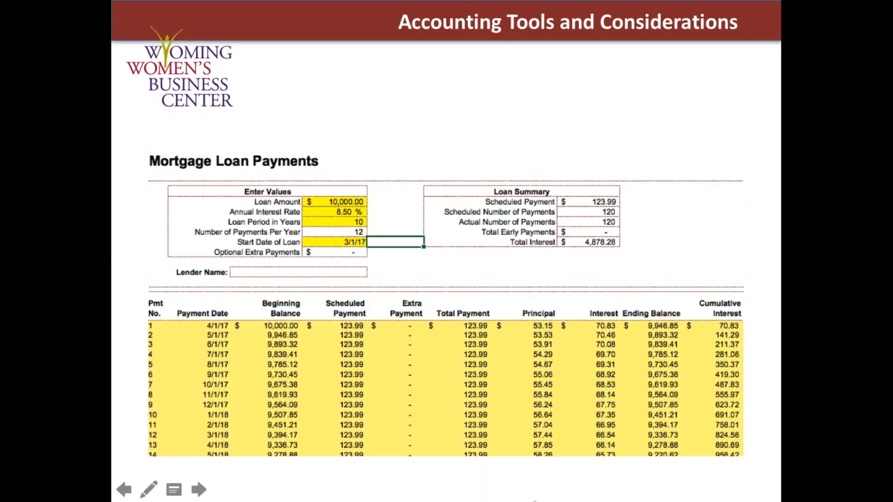
Switch to the Excel financial planning workbook and set the Start Date of Loan to 3/1/17 in the amortization table
{"action": "mouse_move", "coordinate": [558, 485]}
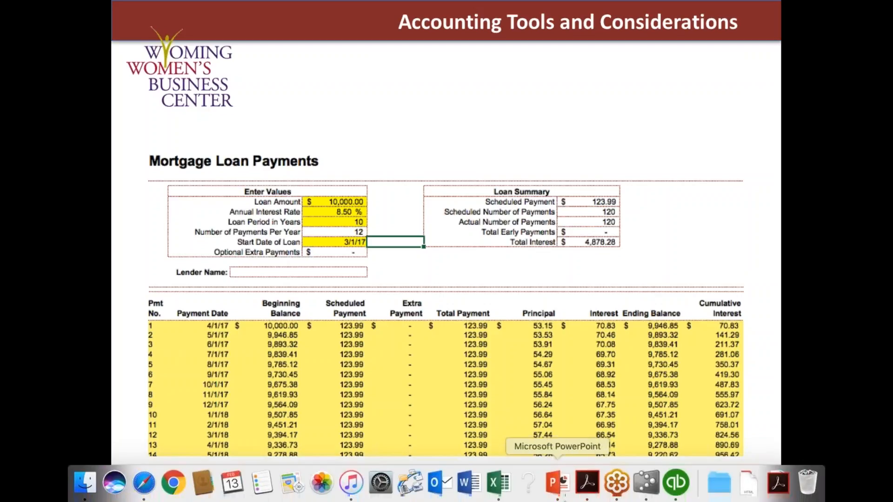
{"action": "left_click", "coordinate": [493, 486]}
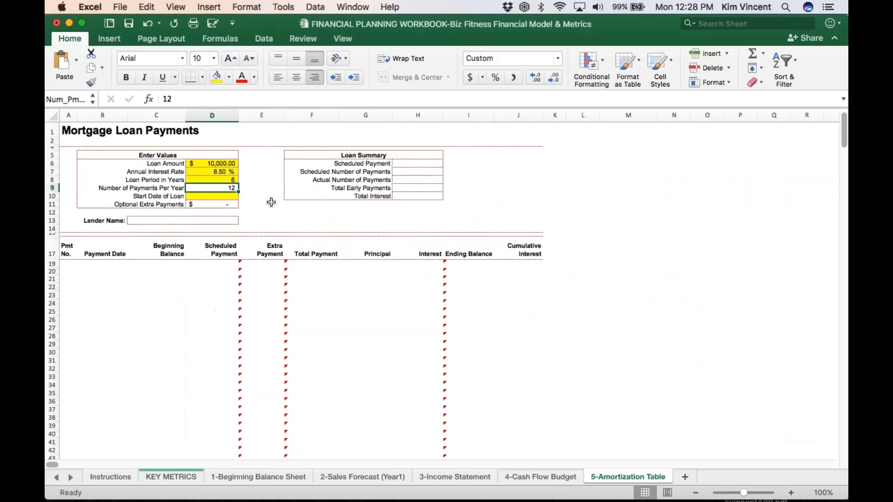
{"action": "key", "text": "Down"}
{"action": "type", "text": "3"}
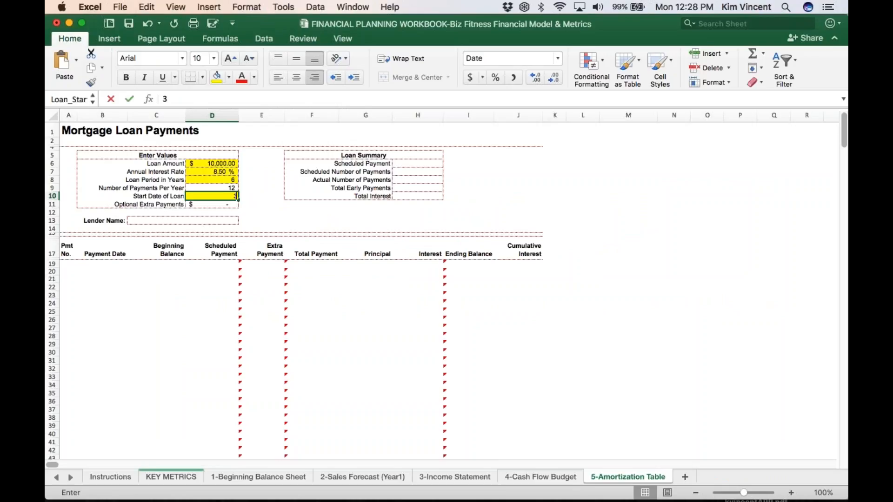
{"action": "type", "text": "/1/17"}
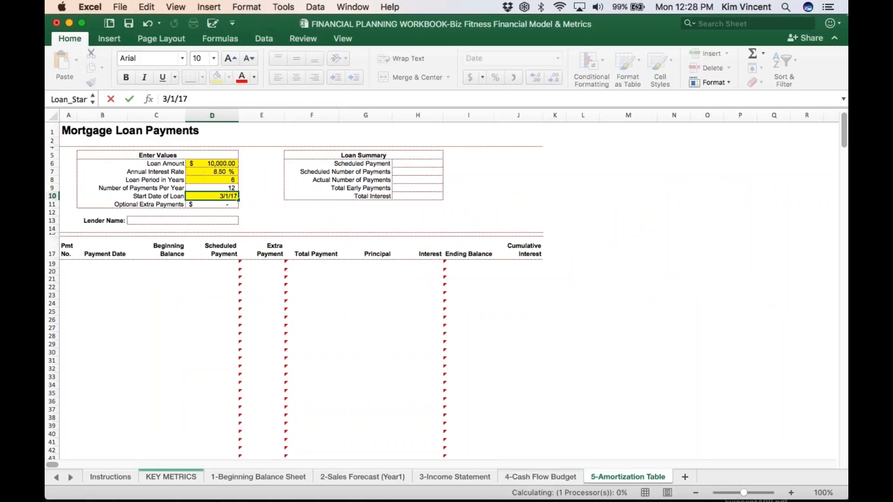
{"action": "key", "text": "Tab"}
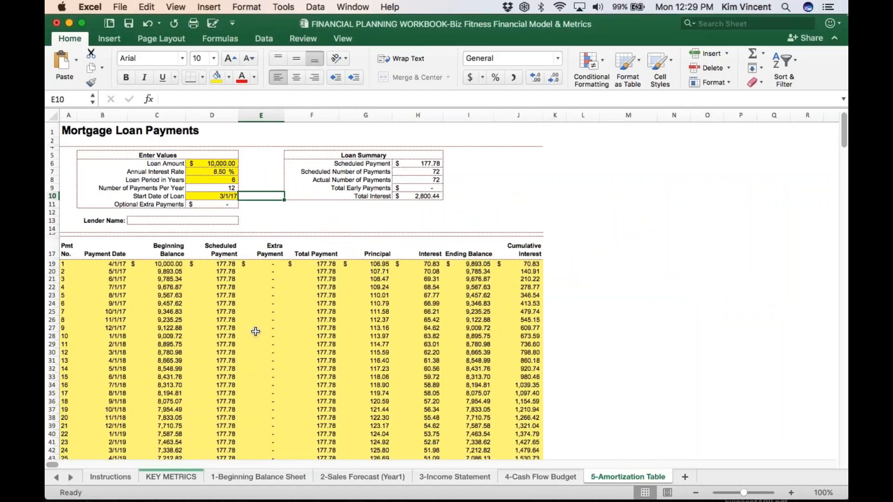
Switch back to QuickBooks, close the Credit Card register and Chart of Accounts, and expand the Checking register to full screen
{"action": "mouse_move", "coordinate": [651, 500]}
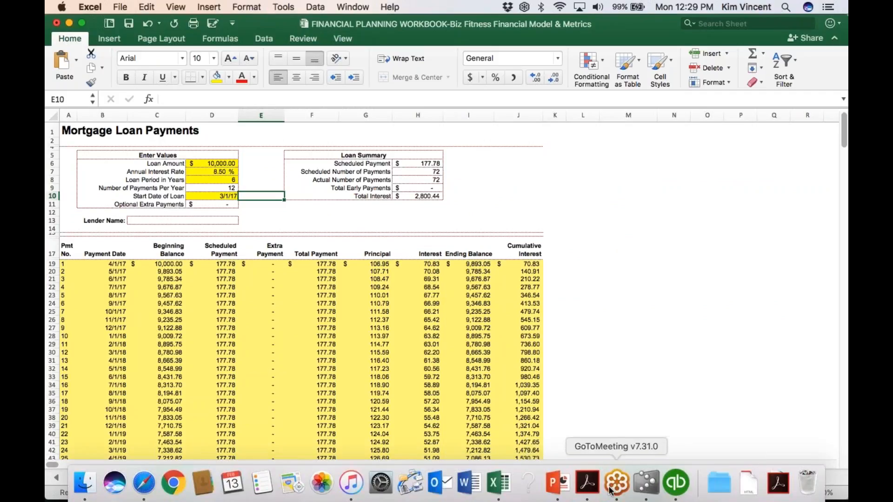
{"action": "left_click", "coordinate": [559, 491]}
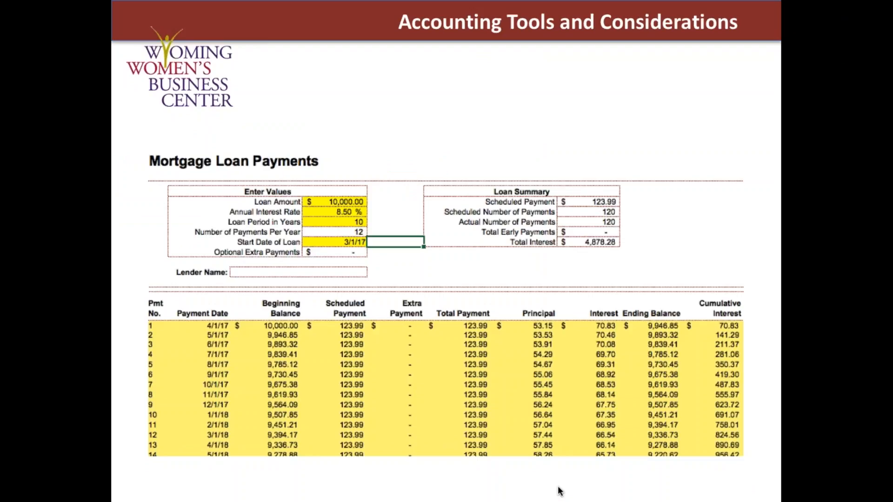
{"action": "mouse_move", "coordinate": [479, 500]}
{"action": "left_click", "coordinate": [675, 486]}
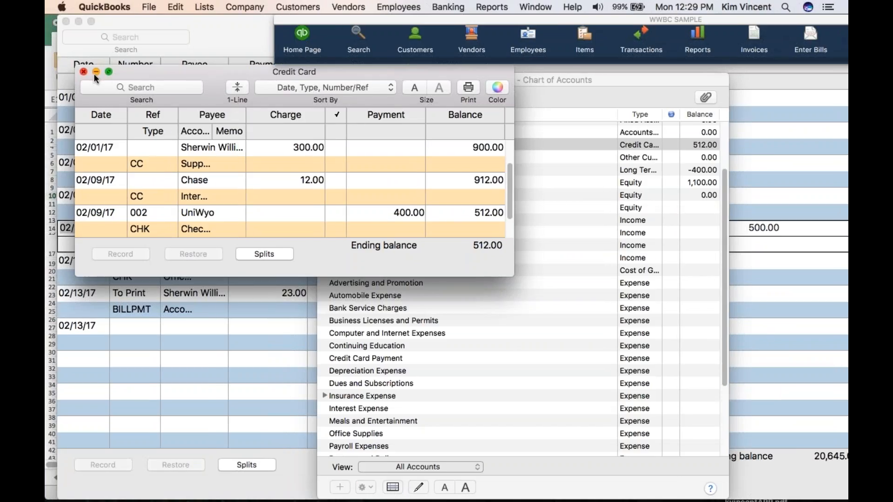
{"action": "left_click", "coordinate": [84, 71]}
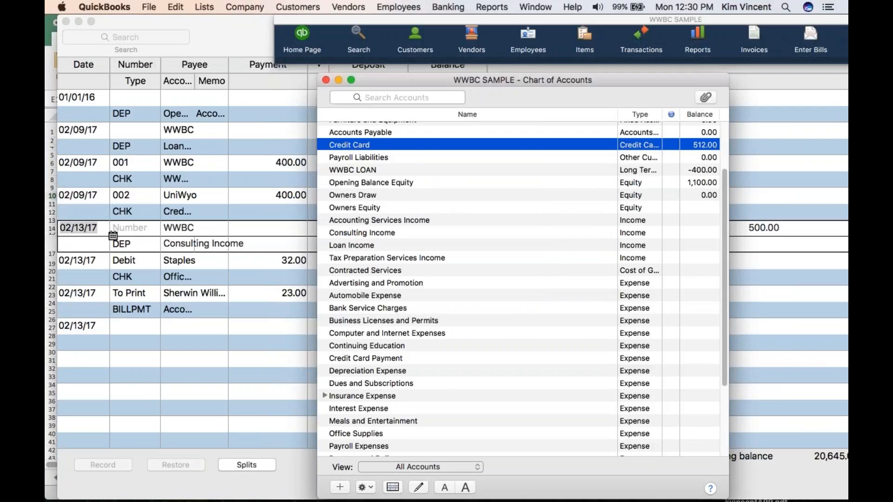
{"action": "left_click", "coordinate": [327, 80]}
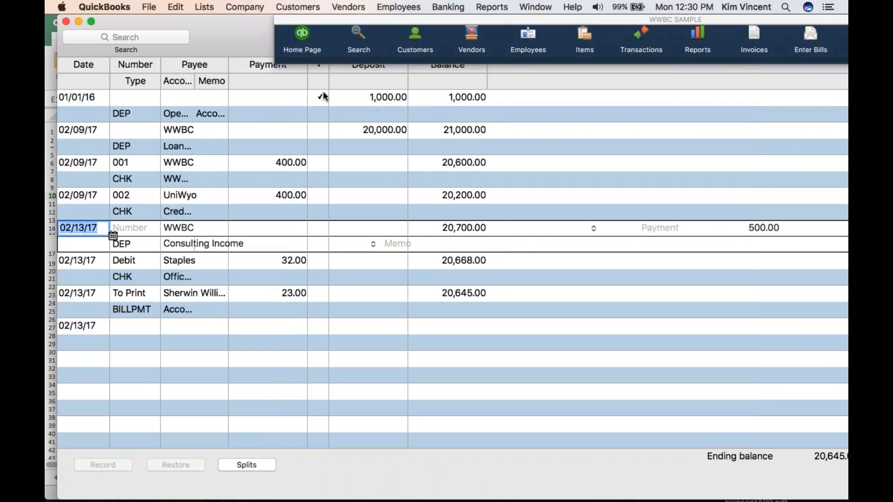
{"action": "left_click", "coordinate": [92, 21]}
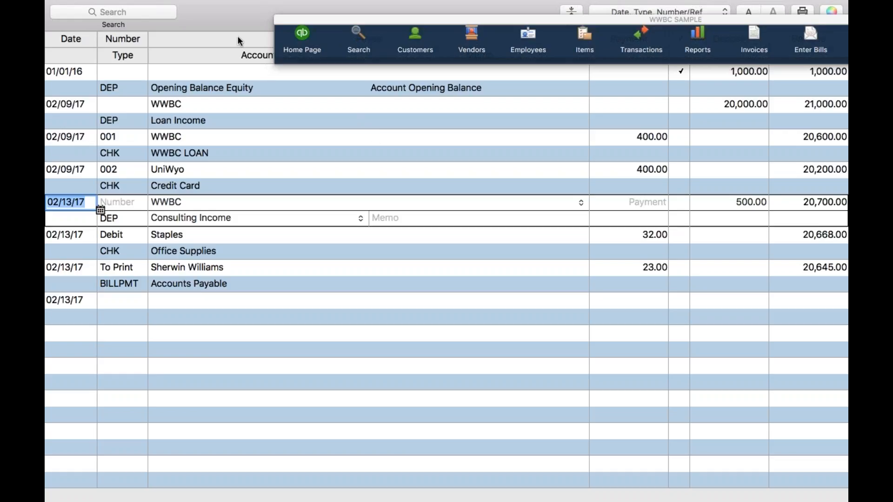
Change the account of the 02/09/17 WWBC deposit of 20,000.00 in the Checking register to WWBC LOAN
{"action": "left_click", "coordinate": [251, 120]}
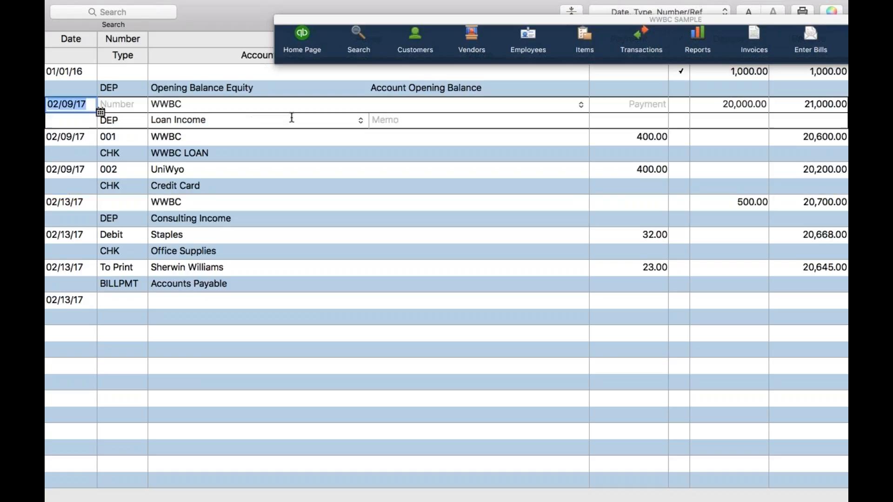
{"action": "left_click", "coordinate": [361, 121]}
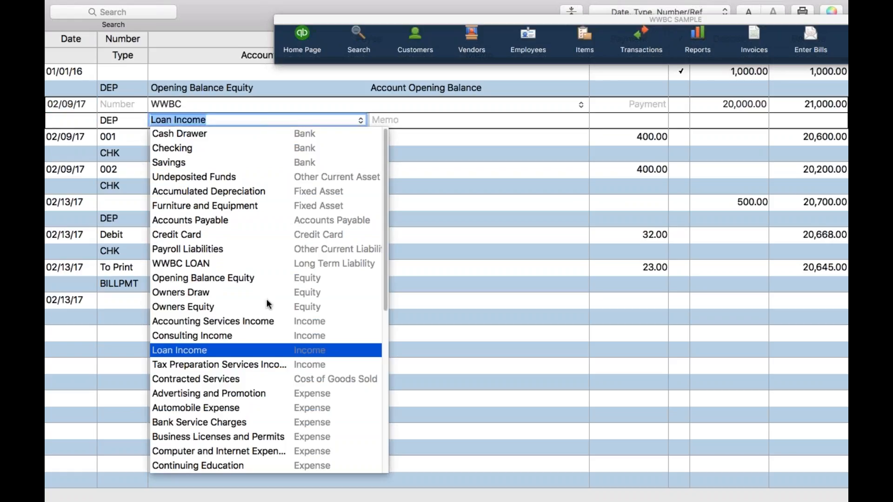
{"action": "left_click", "coordinate": [210, 268]}
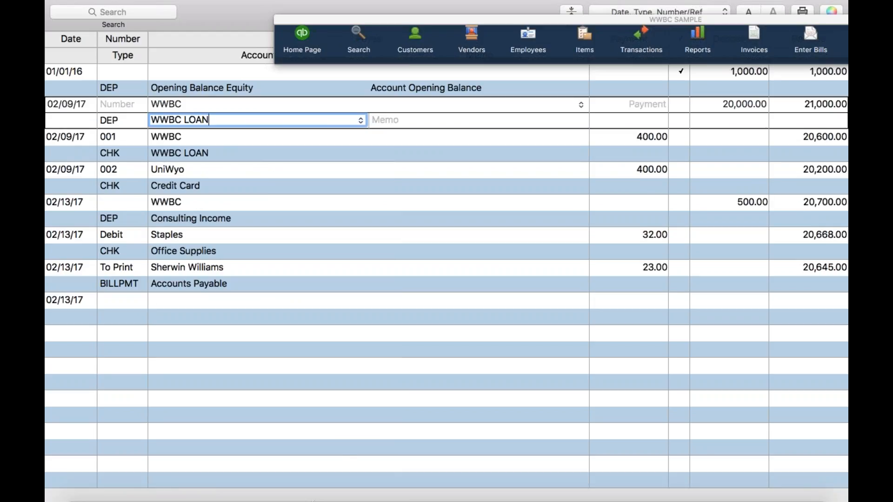
{"action": "mouse_move", "coordinate": [396, 2]}
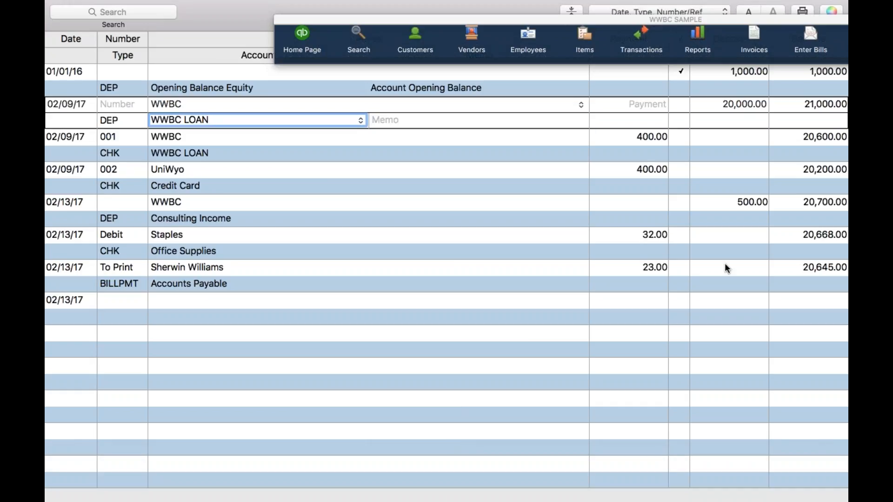
{"action": "key", "text": "Tab"}
{"action": "key", "text": "Tab"}
{"action": "key", "text": "Tab"}
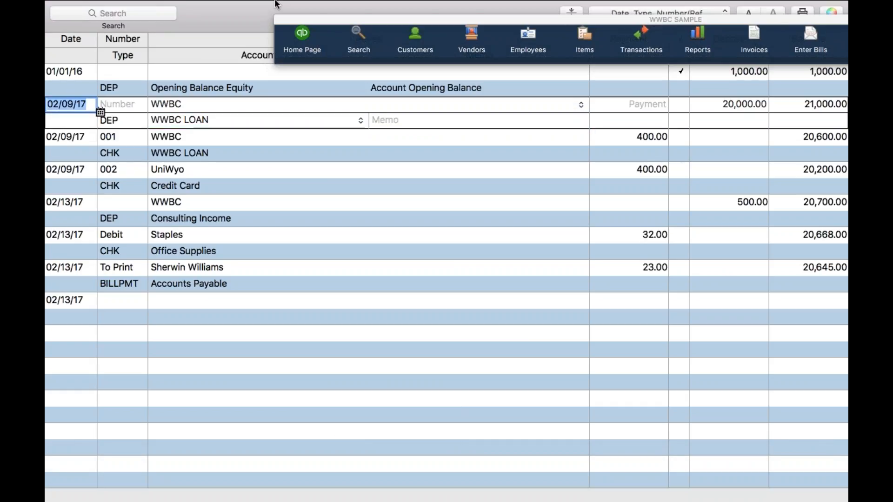
Take the Checking register out of full screen, clear the icon toolbar out of the way, and record the edited deposit
{"action": "mouse_move", "coordinate": [277, 4]}
{"action": "left_click", "coordinate": [176, 8]}
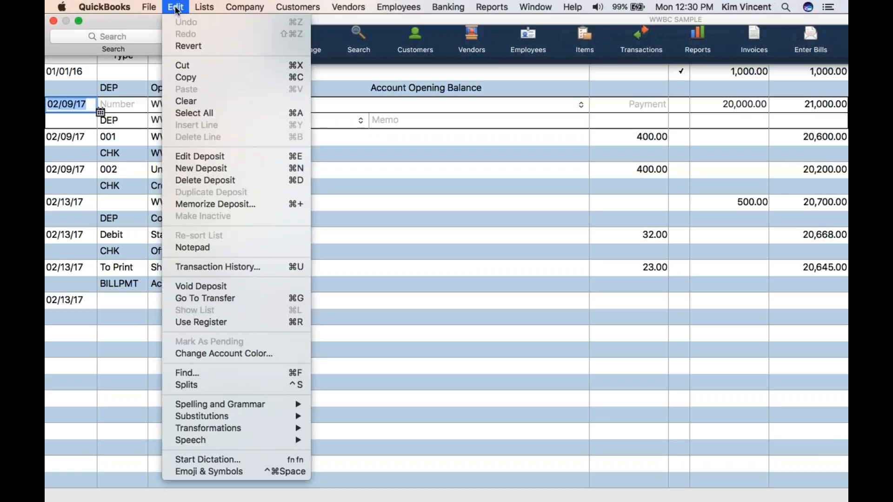
{"action": "left_click", "coordinate": [418, 352]}
{"action": "mouse_move", "coordinate": [158, 3]}
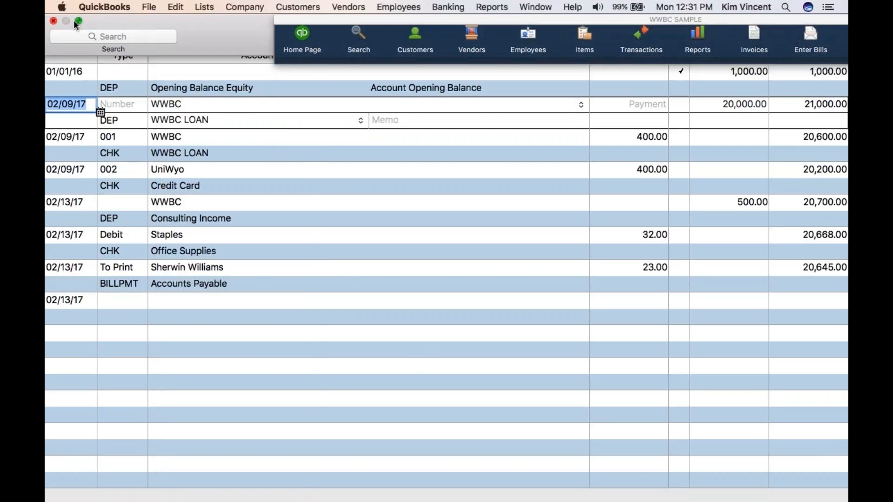
{"action": "left_click", "coordinate": [79, 21]}
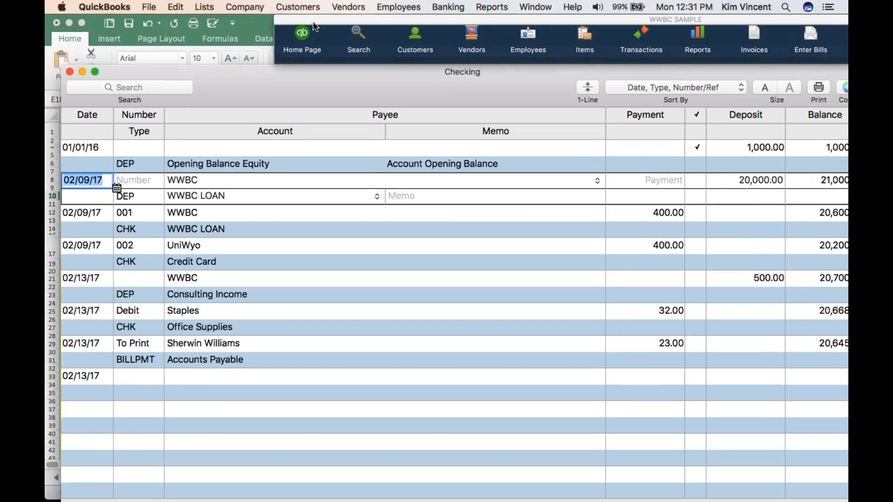
{"action": "left_click_drag", "start_coordinate": [312, 22], "coordinate": [319, 149]}
{"action": "left_click_drag", "start_coordinate": [268, 70], "coordinate": [275, 7]}
{"action": "left_click", "coordinate": [111, 485]}
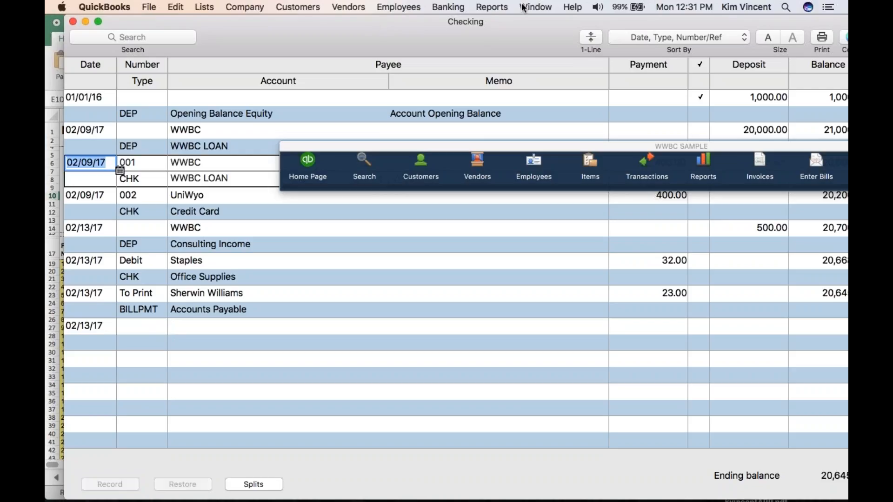
Run the Balance Sheet Standard report and open the transactions behind the WWBC LOAN balance
{"action": "left_click", "coordinate": [496, 8]}
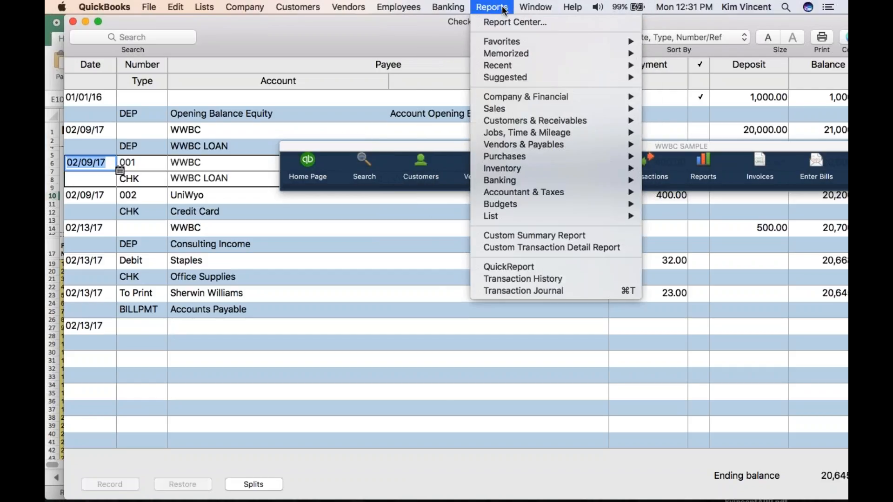
{"action": "mouse_move", "coordinate": [507, 99]}
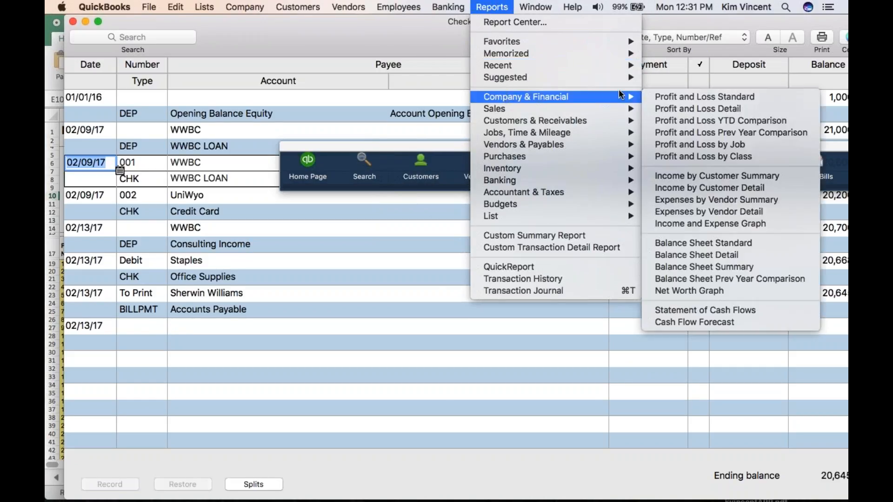
{"action": "left_click", "coordinate": [693, 243]}
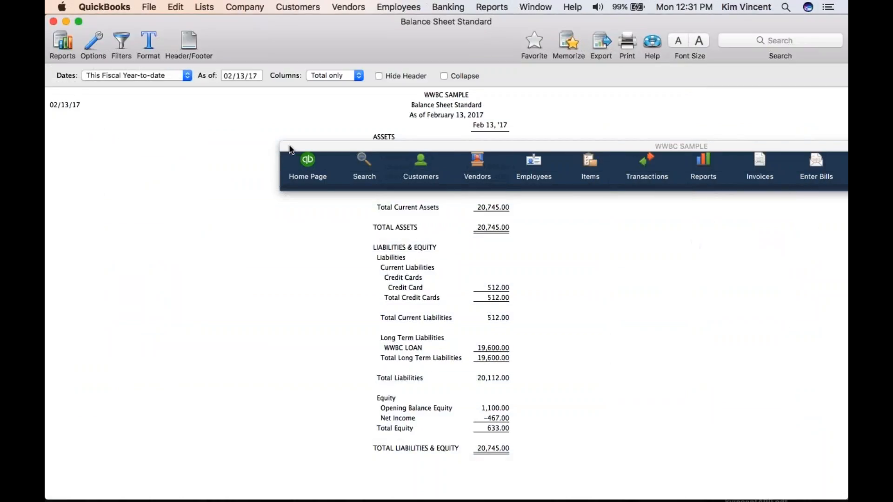
{"action": "left_click_drag", "start_coordinate": [290, 145], "coordinate": [251, 20]}
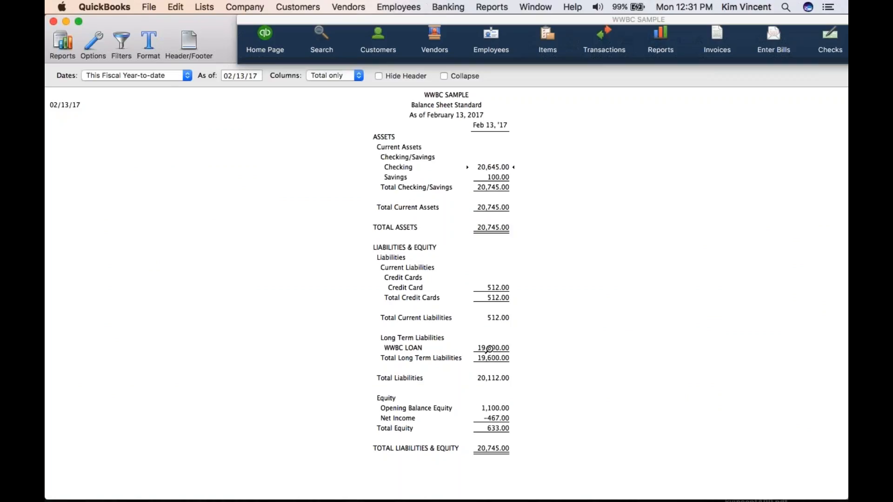
{"action": "double_click", "coordinate": [490, 348]}
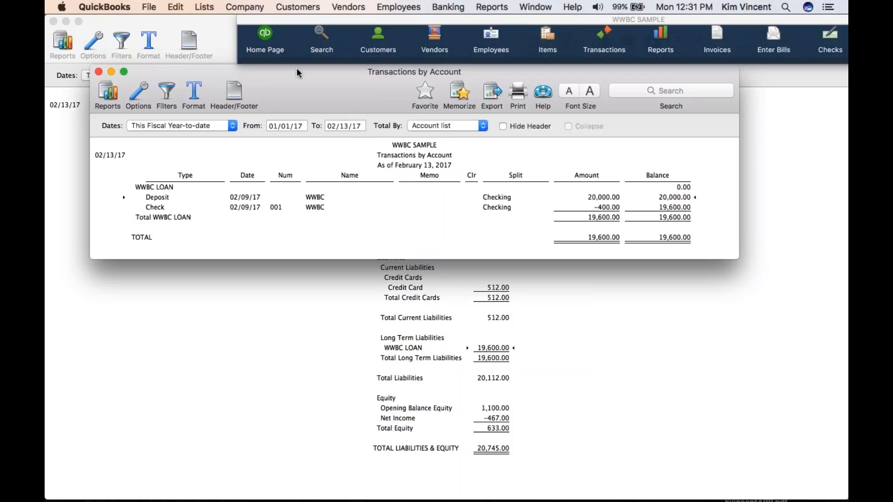
Open the WWBC LOAN register from the Chart of Accounts and open the 02/09/17 check 001 to WWBC for editing
{"action": "left_click", "coordinate": [203, 7]}
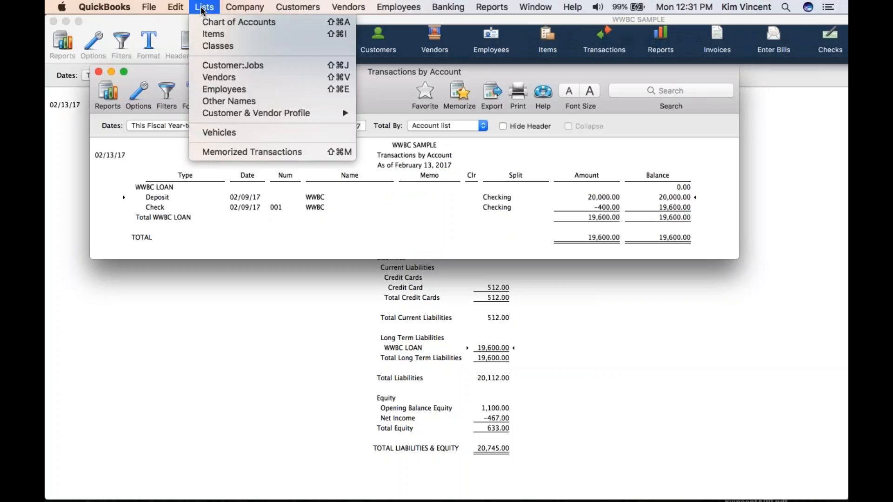
{"action": "left_click", "coordinate": [202, 23]}
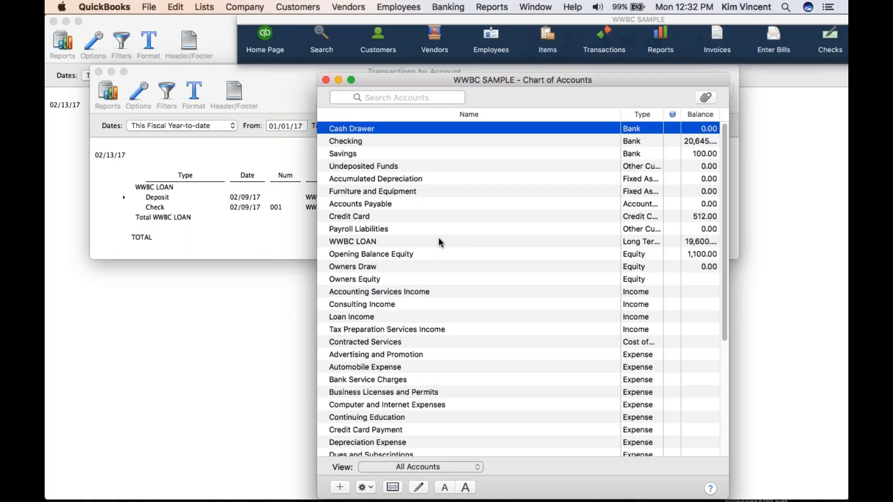
{"action": "double_click", "coordinate": [439, 241]}
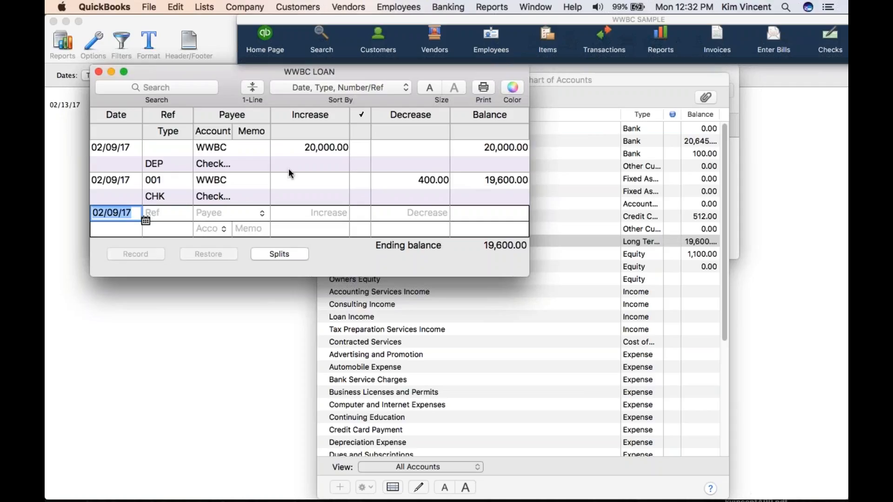
{"action": "left_click", "coordinate": [123, 197]}
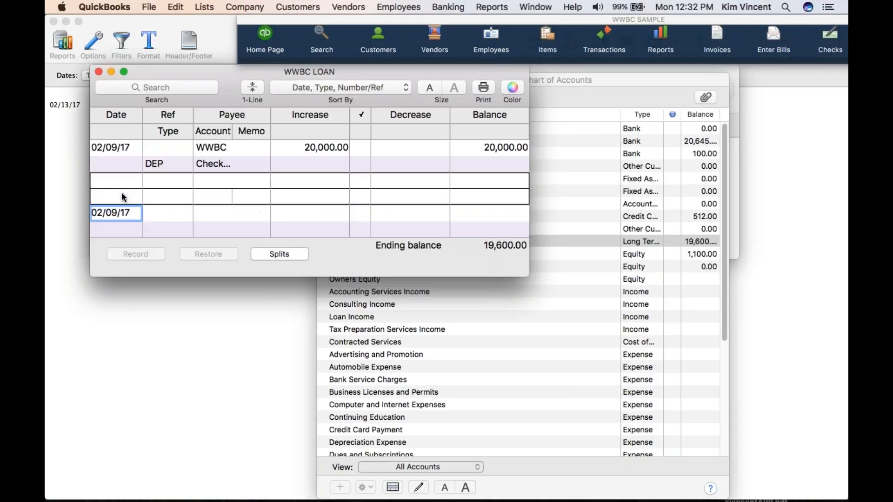
{"action": "double_click", "coordinate": [123, 197]}
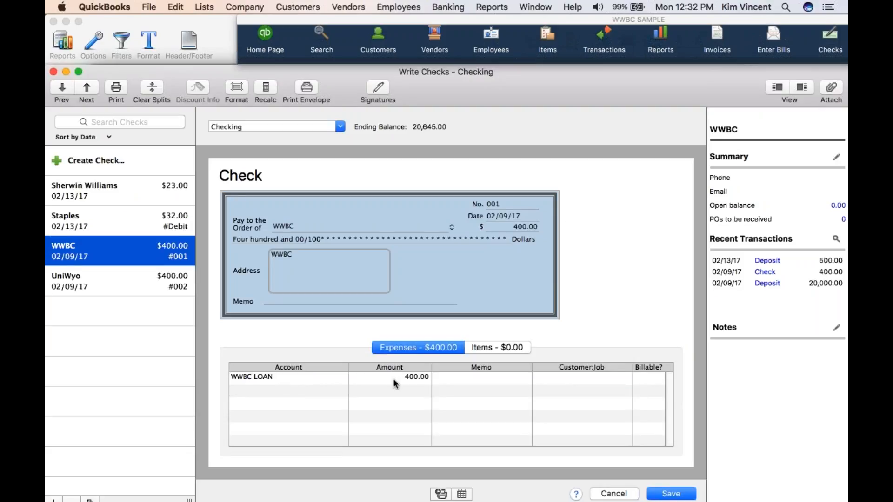
Split check 001 into 350.00 for WWBC LOAN and 50.00 for Interest Expense, and save it
{"action": "left_click", "coordinate": [418, 377]}
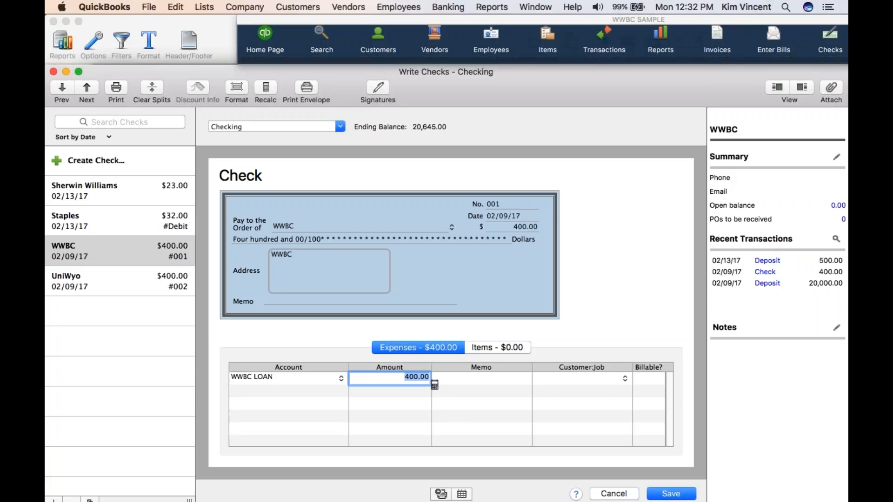
{"action": "type", "text": "350.00"}
{"action": "key", "text": "Tab"}
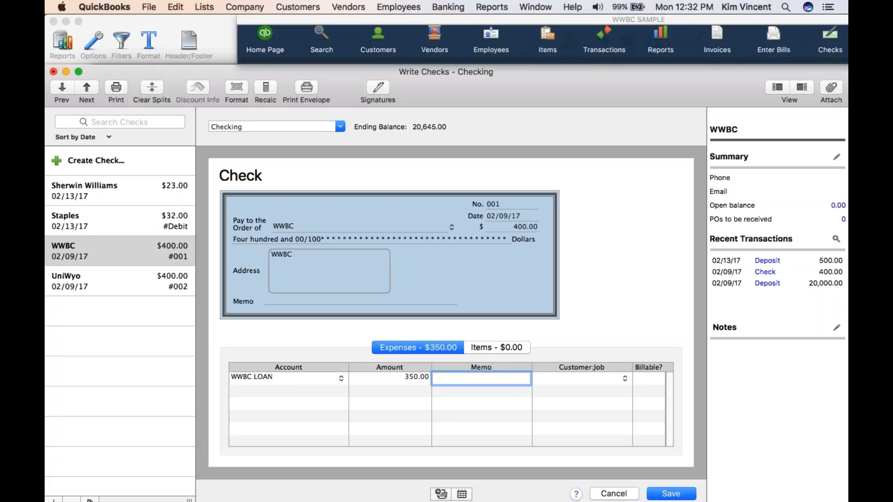
{"action": "key", "text": "Tab"}
{"action": "key", "text": "Tab"}
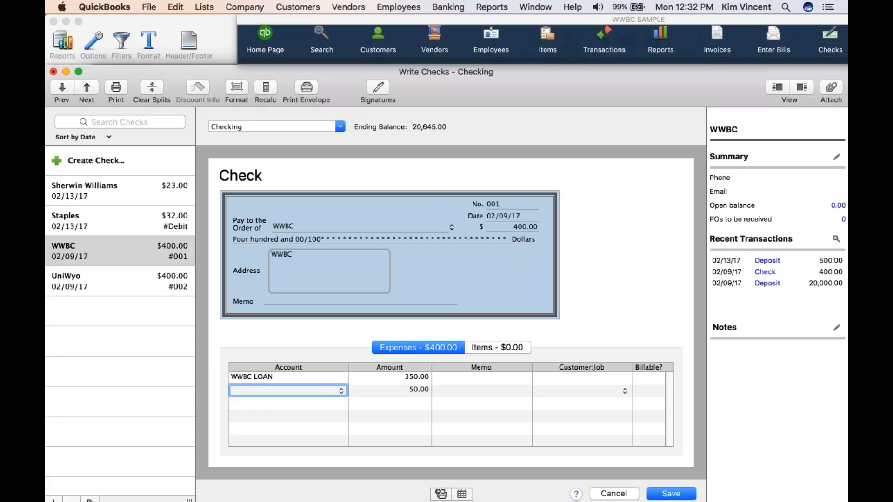
{"action": "type", "text": "interest Expense"}
{"action": "left_click", "coordinate": [657, 494]}
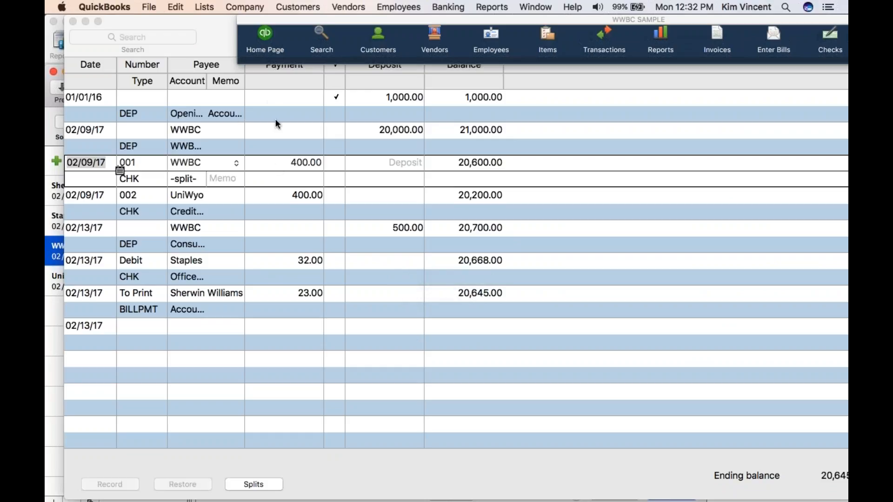
View the Checking register in full screen to check the split entry for check 001
{"action": "left_click", "coordinate": [212, 37]}
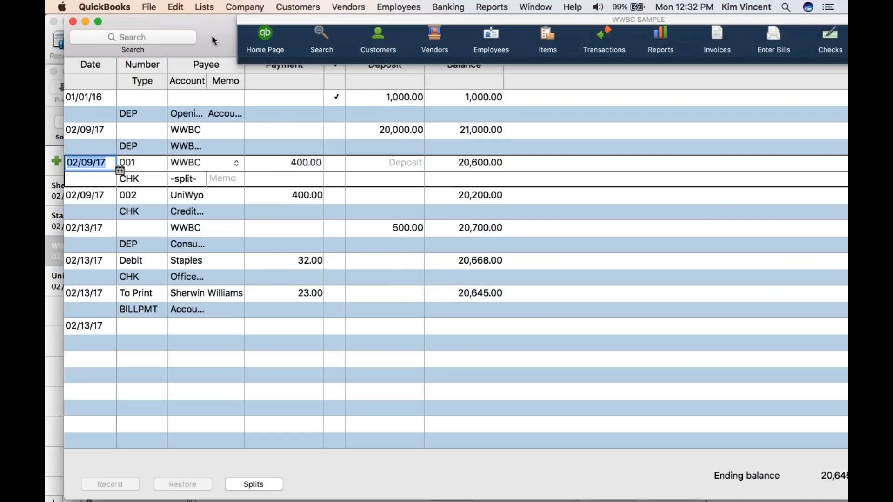
{"action": "left_click", "coordinate": [100, 21]}
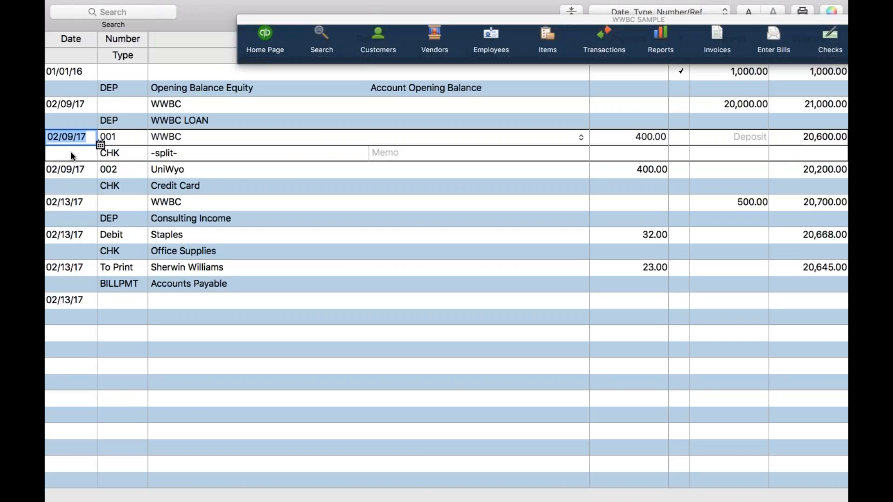
{"action": "mouse_move", "coordinate": [382, 501]}
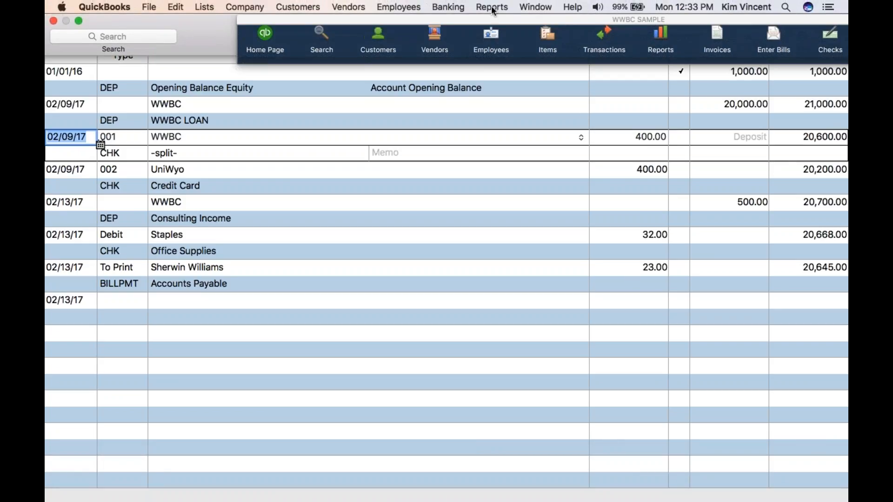
Run the Profit and Loss Standard report, open the transactions behind Interest Expense, and close the report
{"action": "left_click", "coordinate": [491, 7]}
{"action": "mouse_move", "coordinate": [496, 97]}
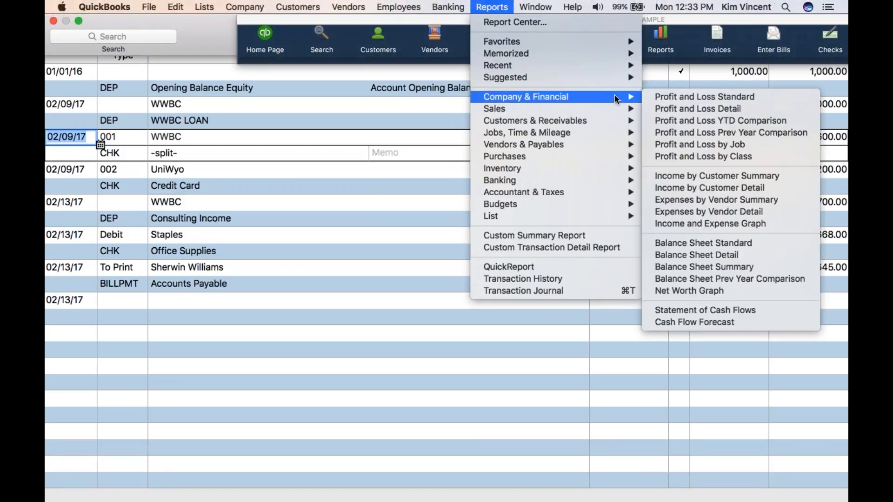
{"action": "left_click", "coordinate": [678, 96]}
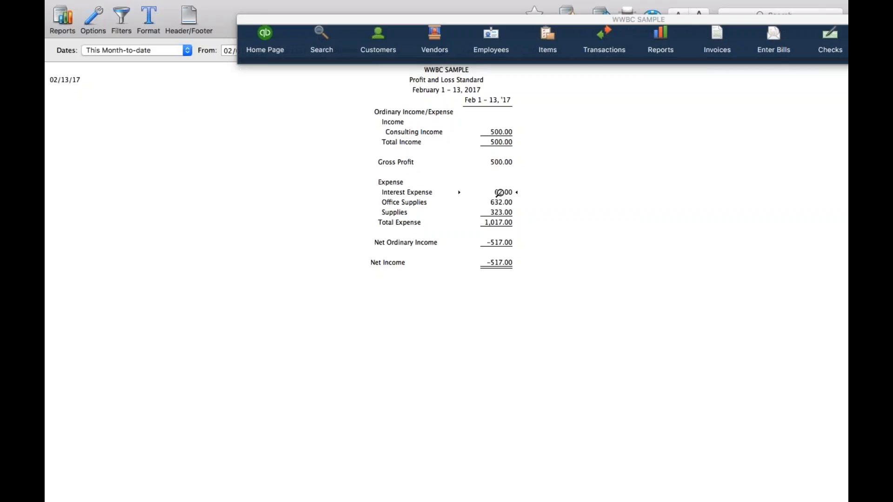
{"action": "double_click", "coordinate": [498, 193]}
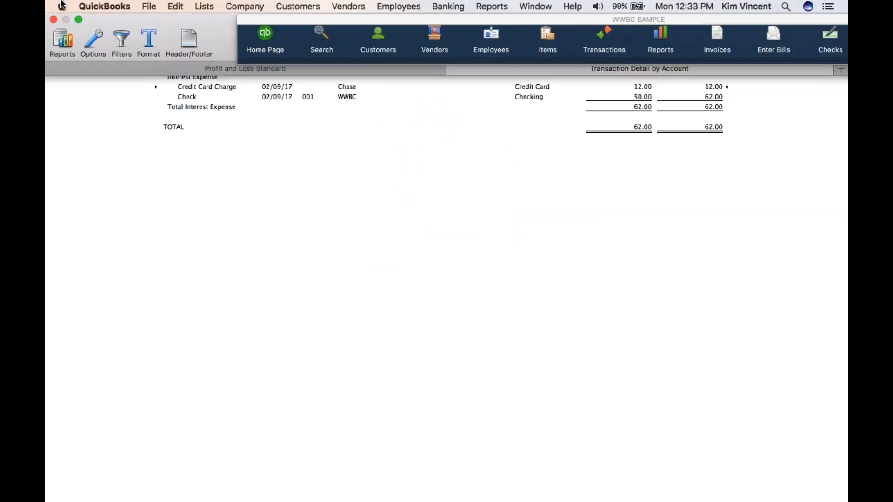
{"action": "left_click", "coordinate": [53, 11]}
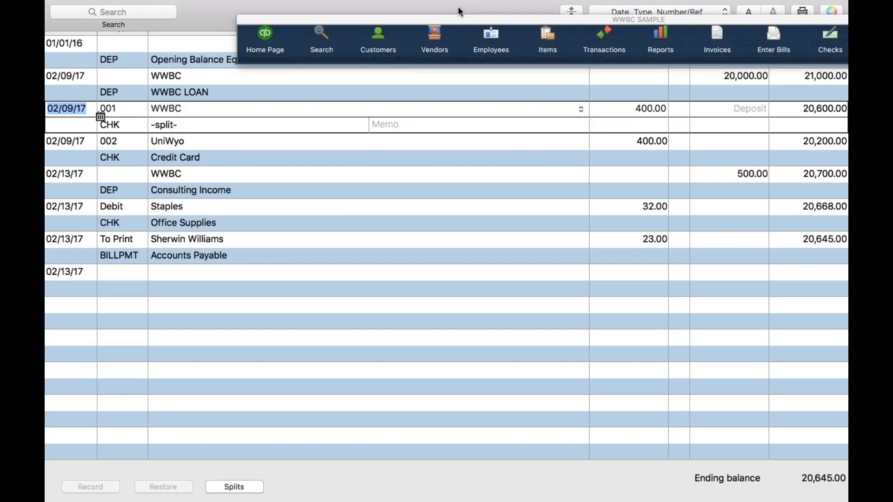
Open the WWBC LOAN register from the Chart of Accounts, go to its blank entry line, and show it in full screen
{"action": "mouse_move", "coordinate": [481, 8]}
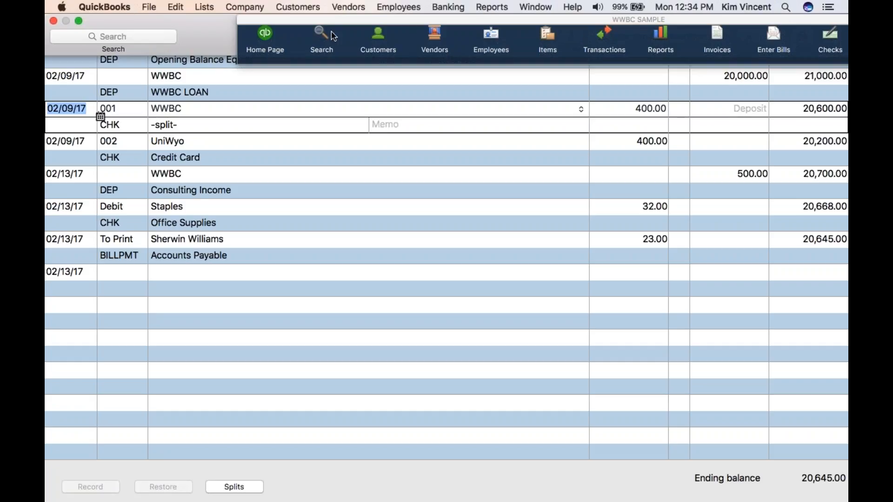
{"action": "left_click", "coordinate": [201, 9]}
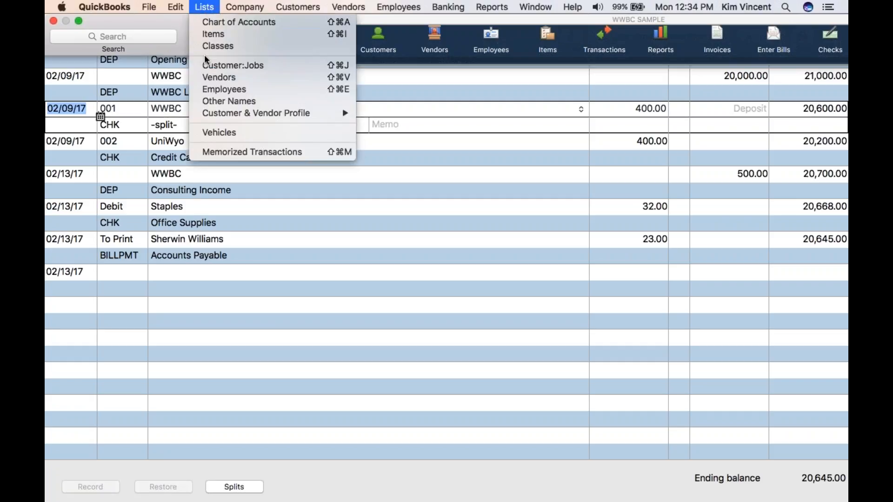
{"action": "left_click", "coordinate": [228, 23]}
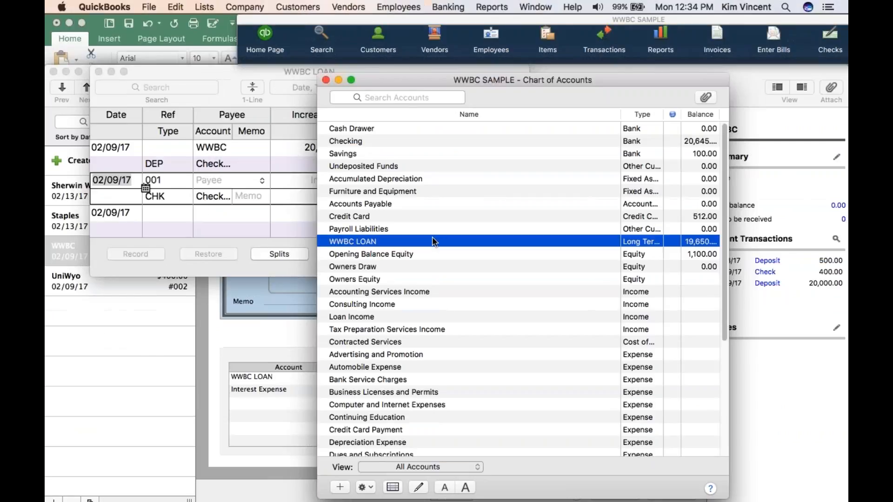
{"action": "double_click", "coordinate": [417, 241]}
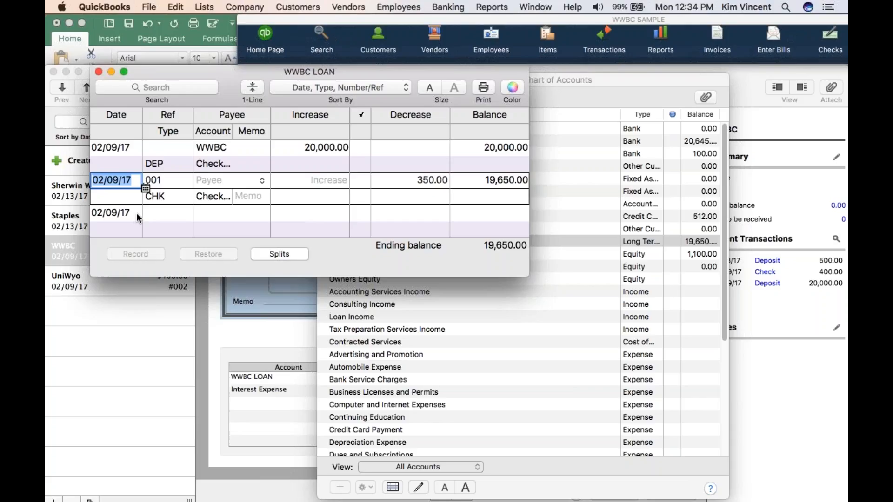
{"action": "key", "text": "Return"}
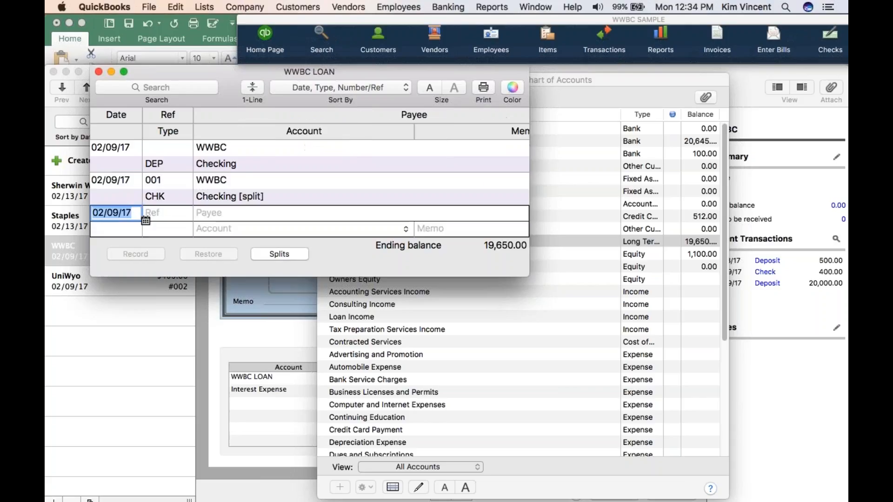
{"action": "left_click", "coordinate": [124, 72]}
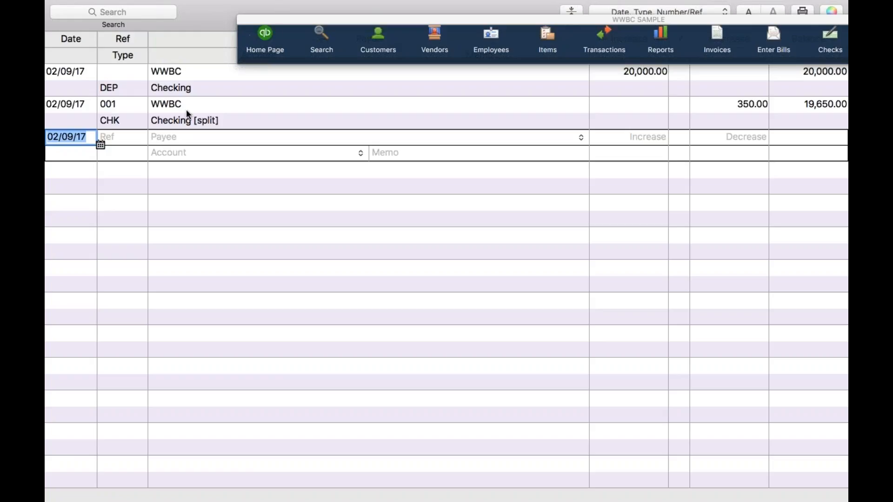
Record a 50.00 increase in the WWBC LOAN register against the Interest Expense account
{"action": "key", "text": "Tab"}
{"action": "key", "text": "Tab"}
{"action": "key", "text": "Tab"}
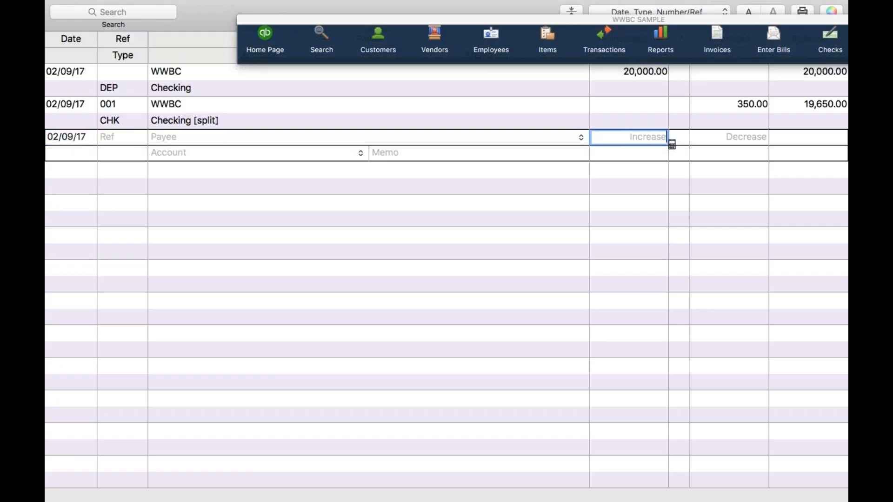
{"action": "type", "text": "50.00"}
{"action": "key", "text": "Tab"}
{"action": "key", "text": "Tab"}
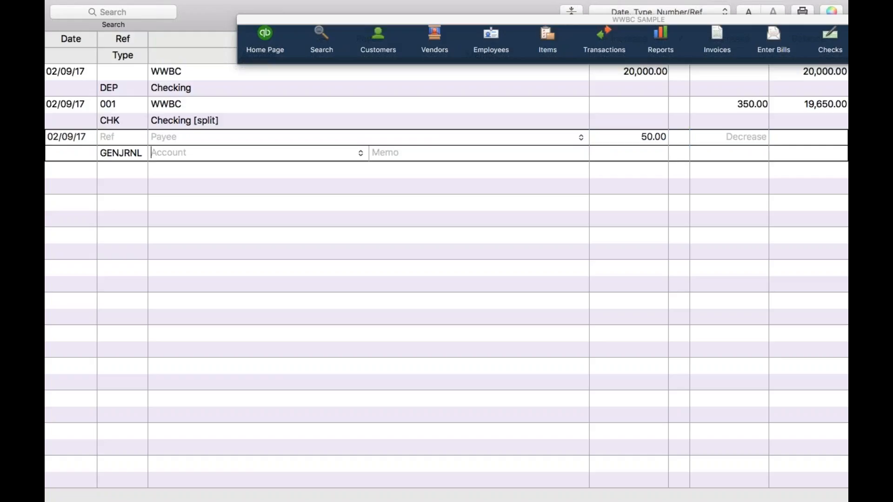
{"action": "type", "text": "interest Expense"}
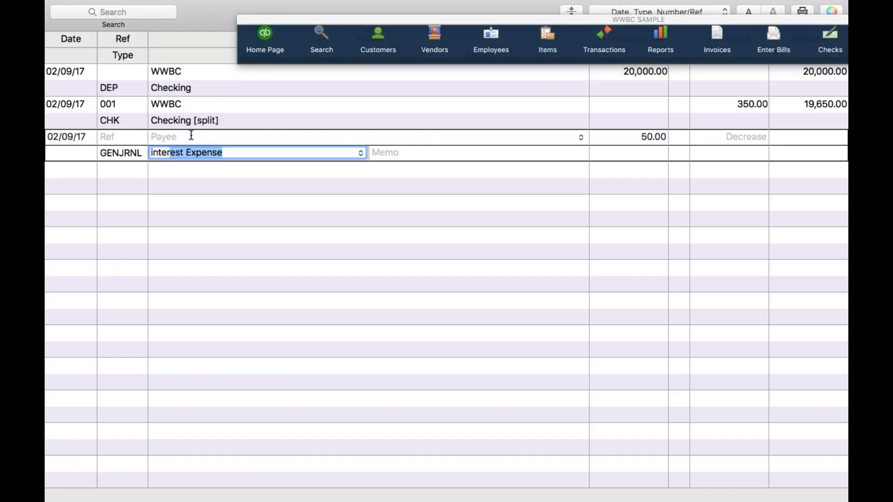
{"action": "key", "text": "Tab"}
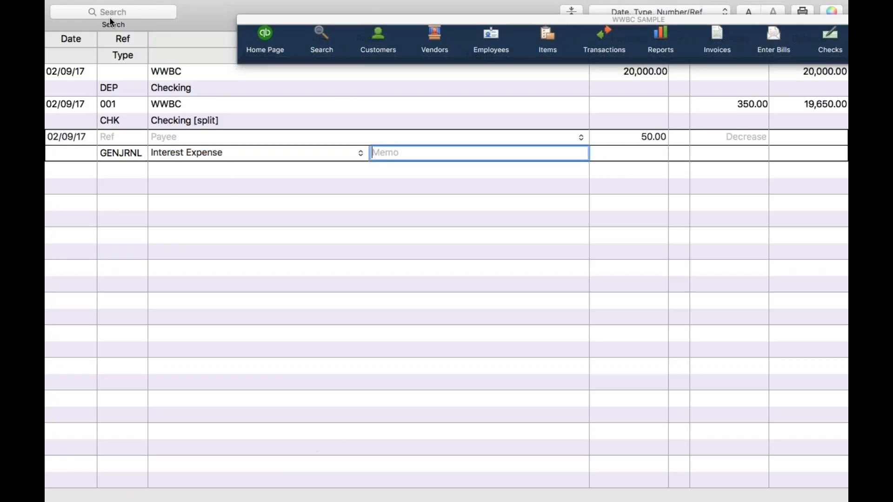
{"action": "mouse_move", "coordinate": [85, 20]}
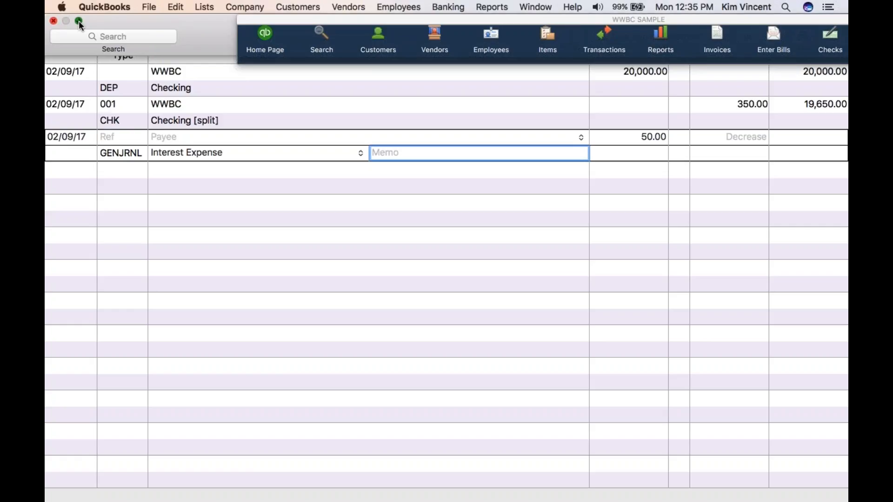
{"action": "left_click", "coordinate": [79, 20]}
{"action": "left_click", "coordinate": [137, 274]}
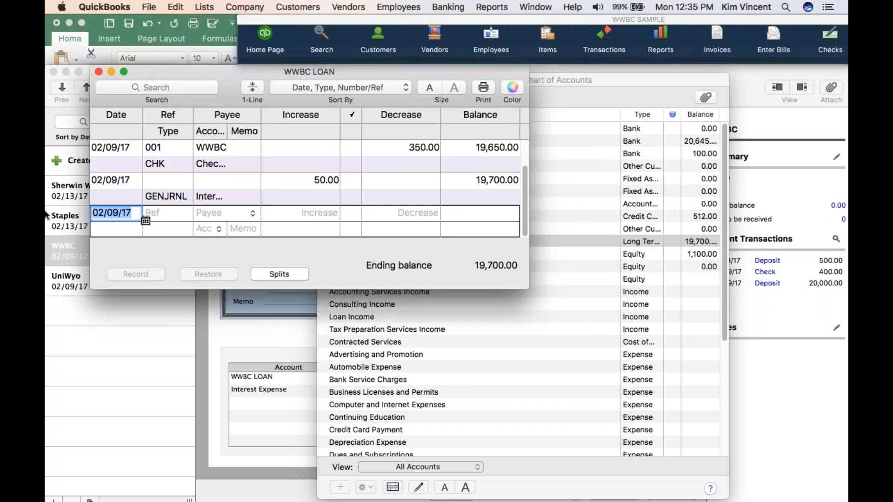
Start a new general journal entry and date it 02/28/17
{"action": "left_click", "coordinate": [132, 179]}
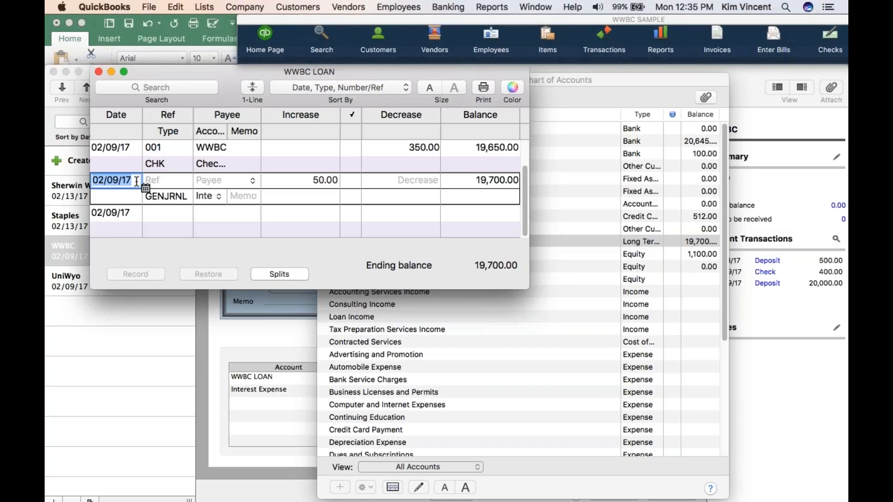
{"action": "left_click", "coordinate": [247, 8]}
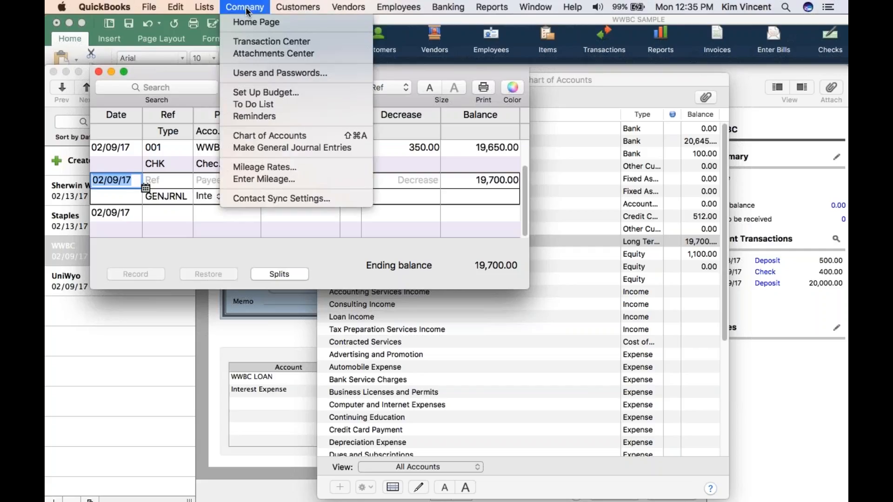
{"action": "left_click", "coordinate": [269, 146]}
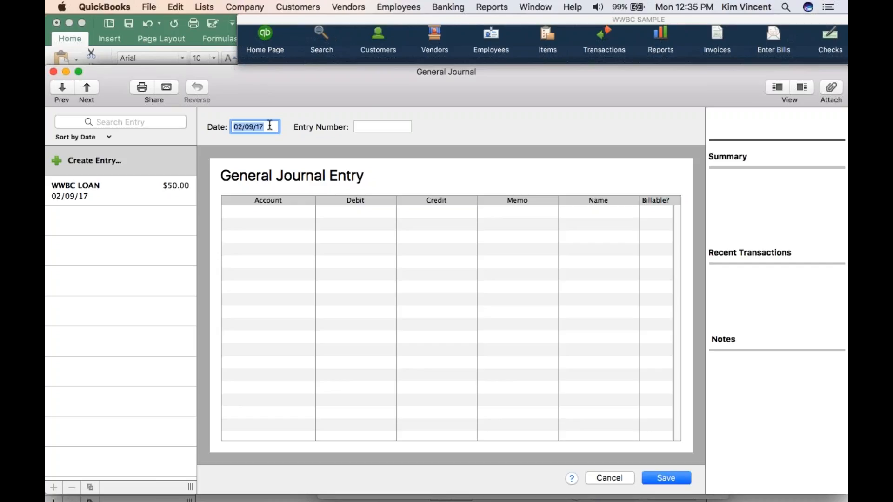
{"action": "type", "text": "2/28/17"}
{"action": "key", "text": "Tab"}
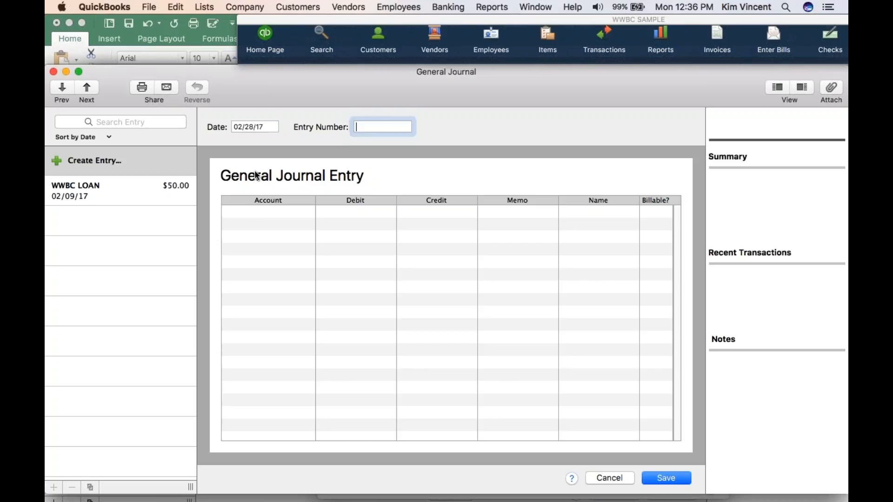
Enter a 10.00 debit to Interest Expense and a 10.00 credit to Credit Card in the journal entry
{"action": "left_click", "coordinate": [245, 211]}
{"action": "type", "text": "Interest Expense"}
{"action": "key", "text": "Tab"}
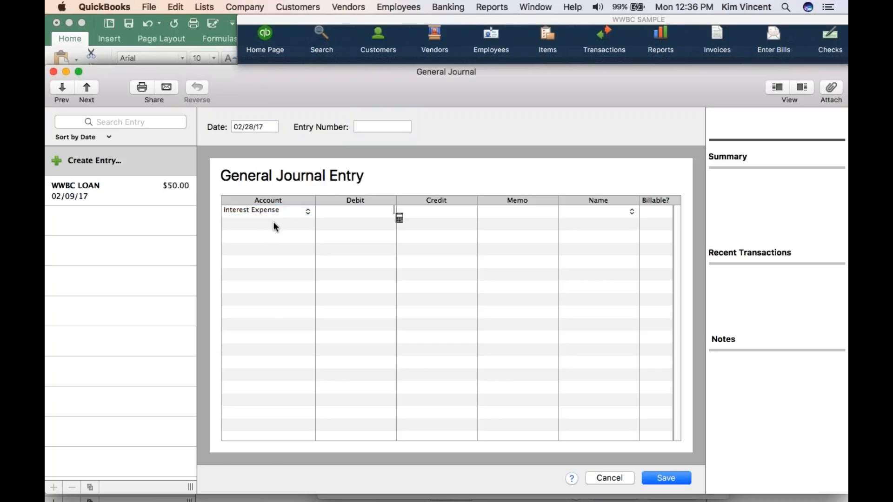
{"action": "type", "text": "10.00"}
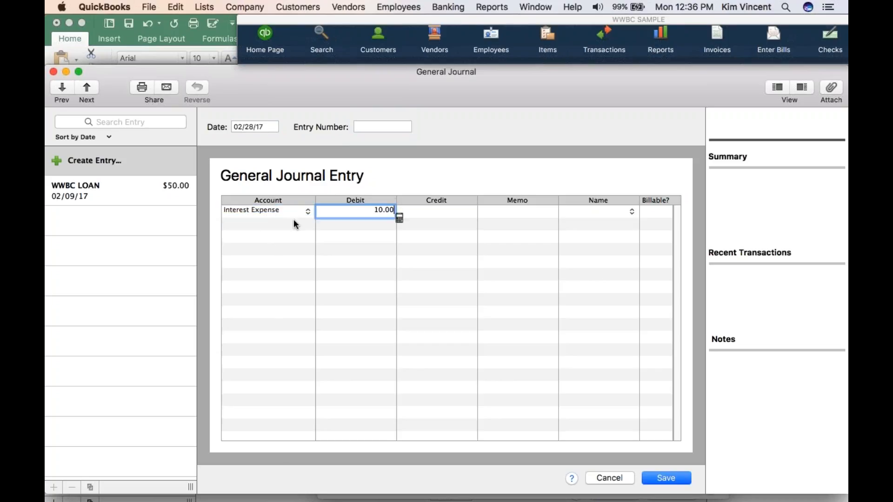
{"action": "key", "text": "Tab"}
{"action": "key", "text": "Tab"}
{"action": "key", "text": "Tab"}
{"action": "key", "text": "Tab"}
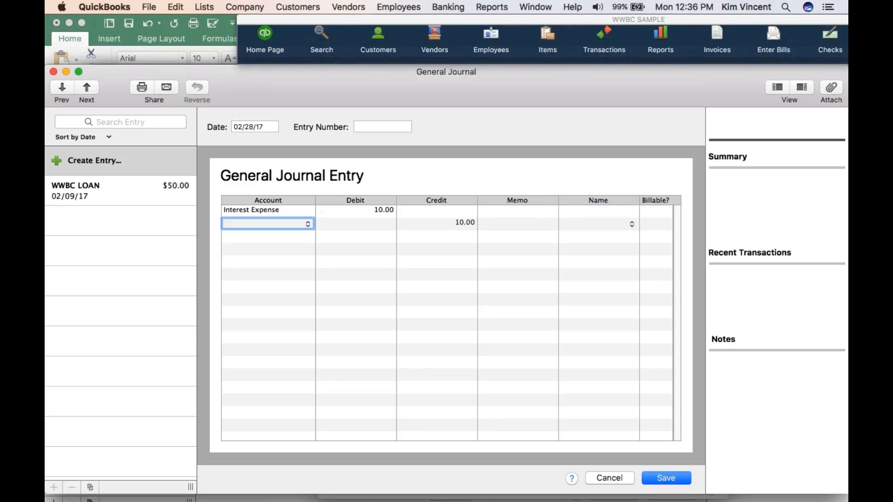
{"action": "type", "text": "credit Card"}
{"action": "left_click", "coordinate": [308, 226]}
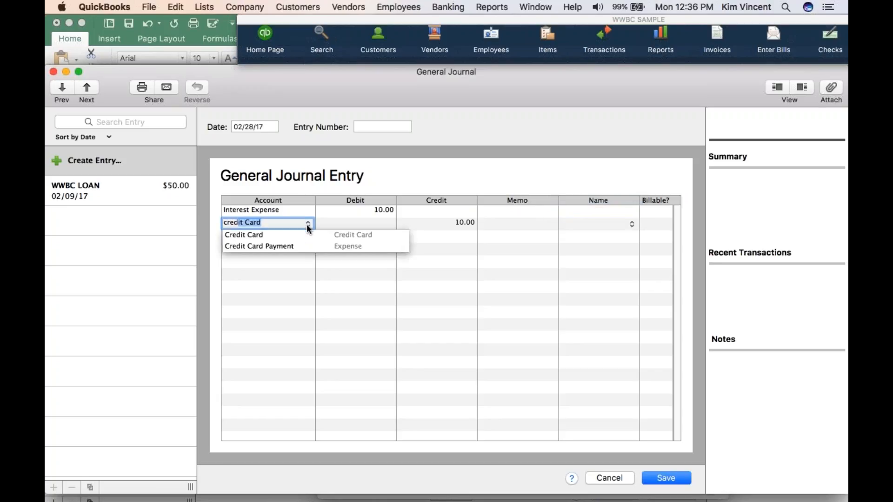
{"action": "left_click", "coordinate": [298, 233]}
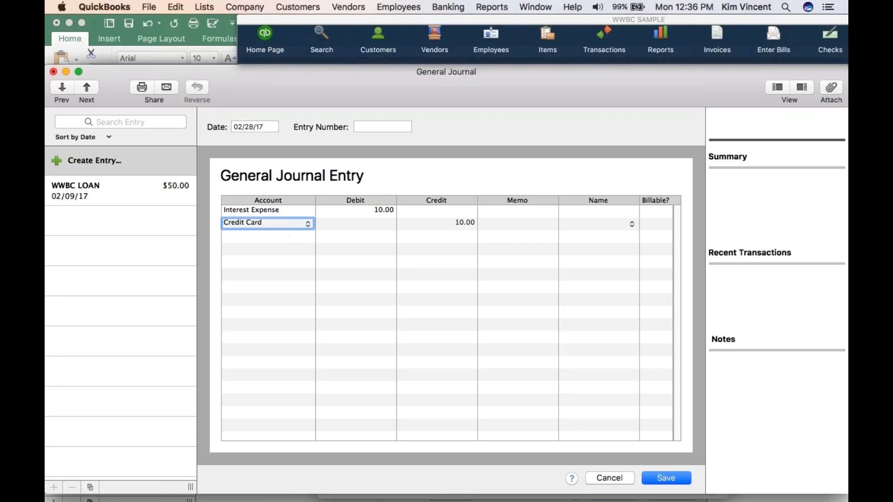
Change the journal entry's 10.00 credit line to the Owners Equity account, and cancel the entry
{"action": "left_click", "coordinate": [291, 212]}
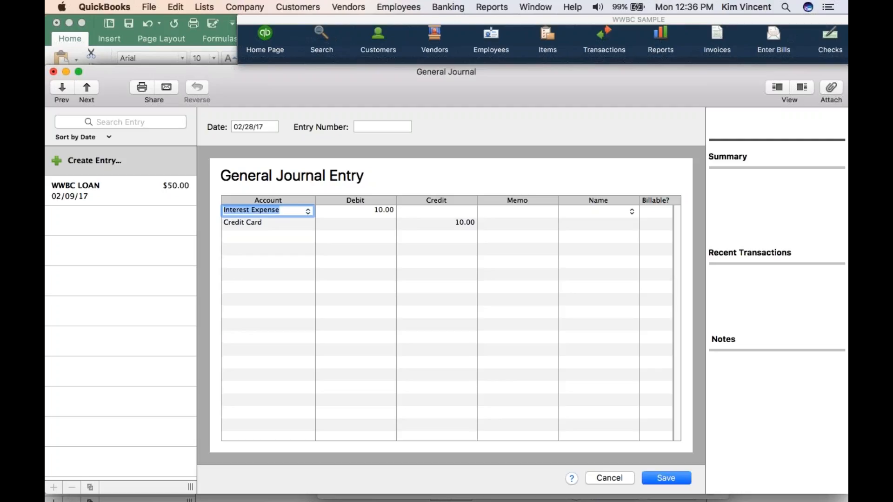
{"action": "left_click", "coordinate": [290, 225]}
{"action": "left_click", "coordinate": [308, 225]}
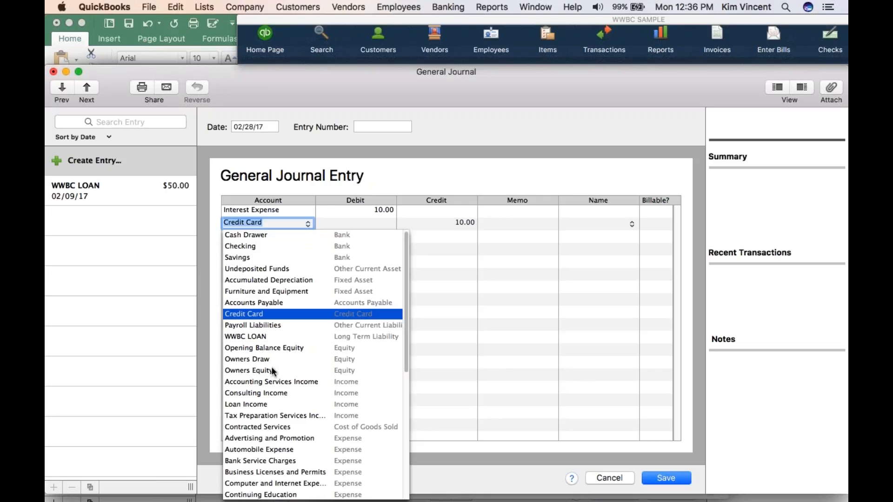
{"action": "left_click", "coordinate": [273, 371]}
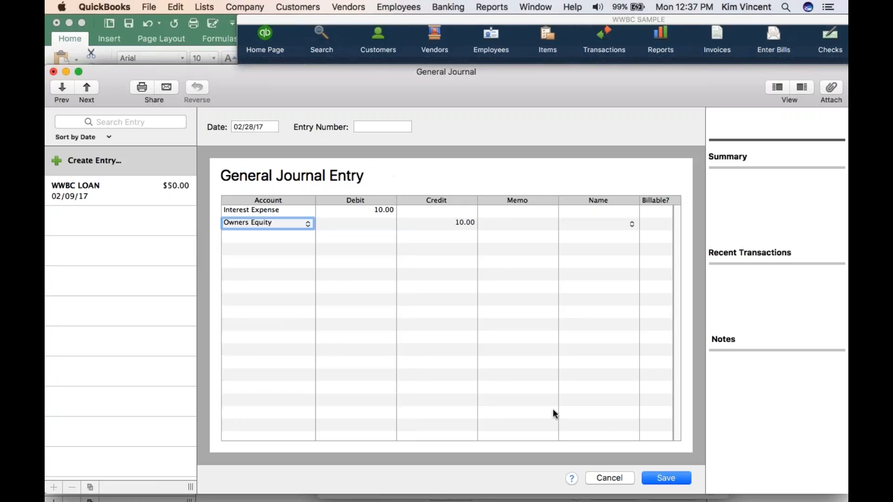
{"action": "left_click", "coordinate": [610, 482]}
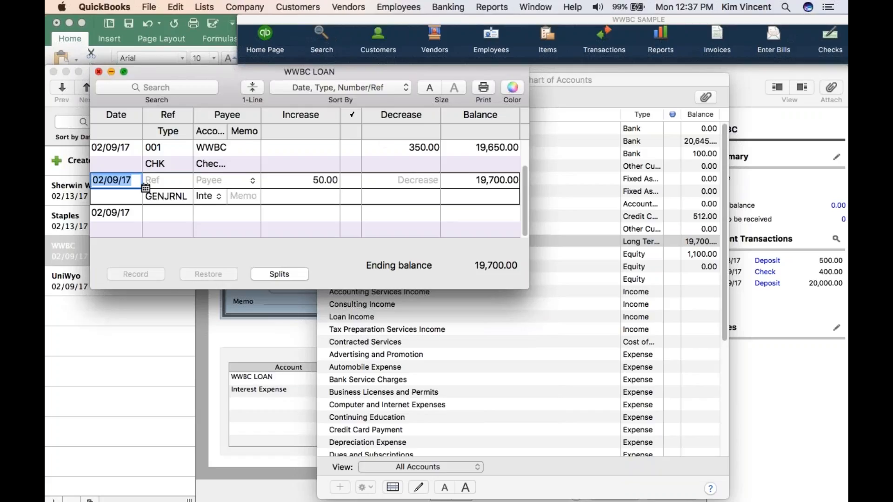
Close the WWBC LOAN register, and switch to the PowerPoint slideshow at the Making Loan Entries in Quickbooks slide
{"action": "left_click", "coordinate": [98, 71]}
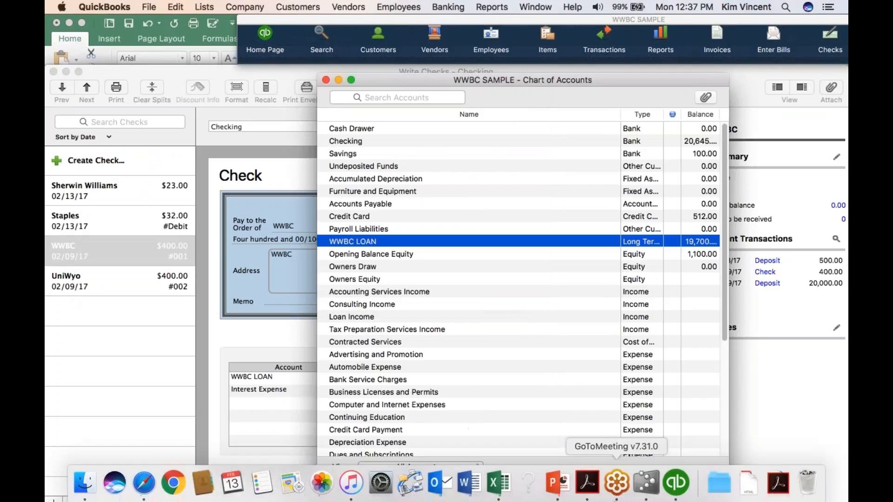
{"action": "left_click", "coordinate": [563, 488]}
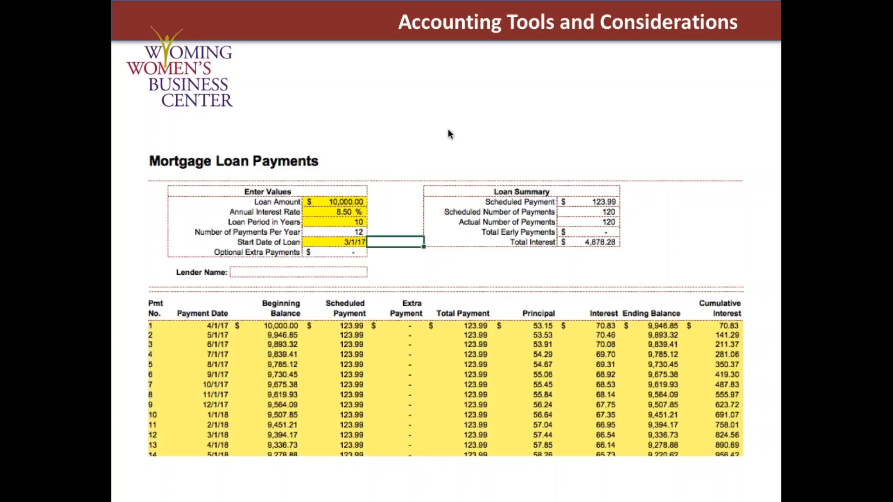
{"action": "left_click", "coordinate": [677, 136]}
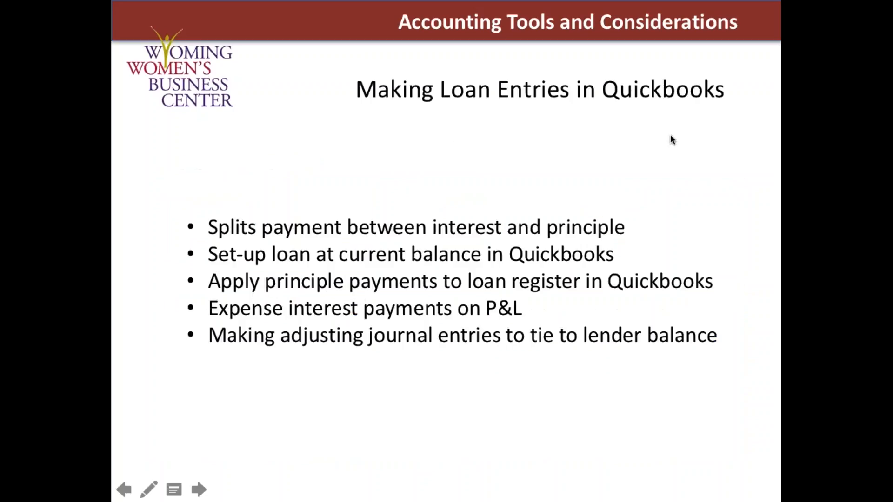